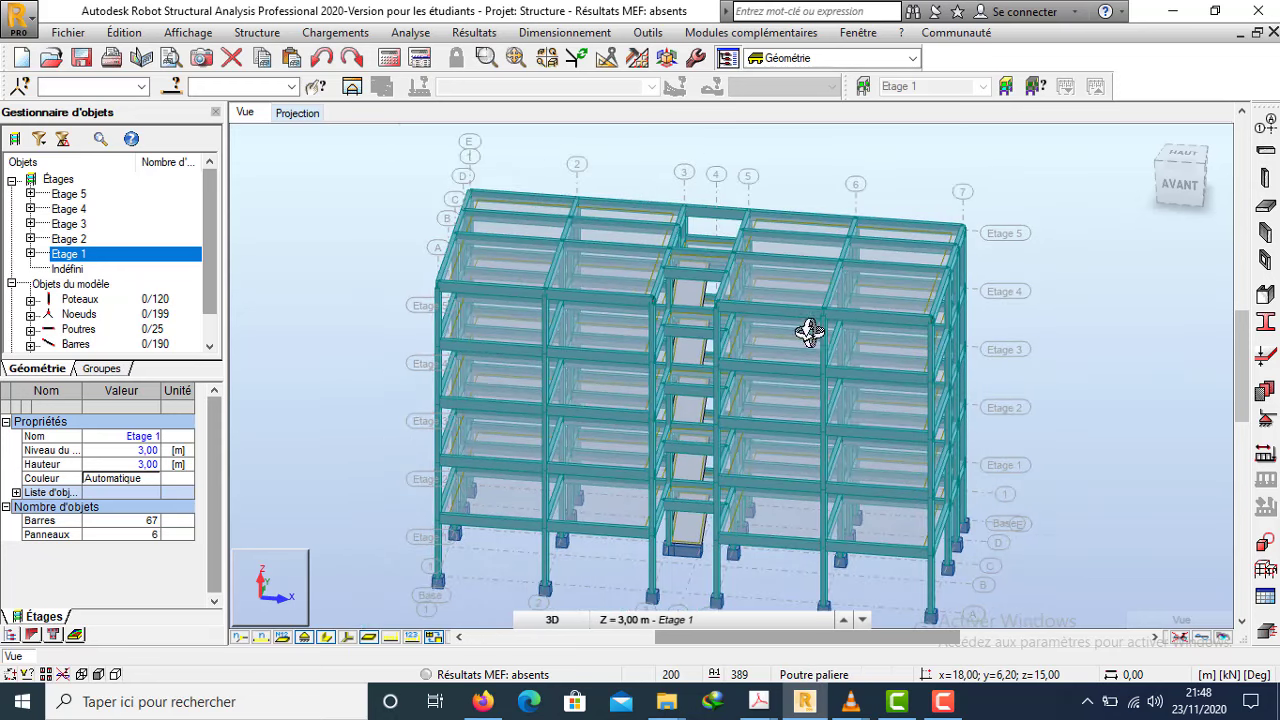
# - Add load case 1 of nature permanente, with both its prefix and name set to G
pyautogui.moveTo(843, 404); pyautogui.dragTo(800, 401)
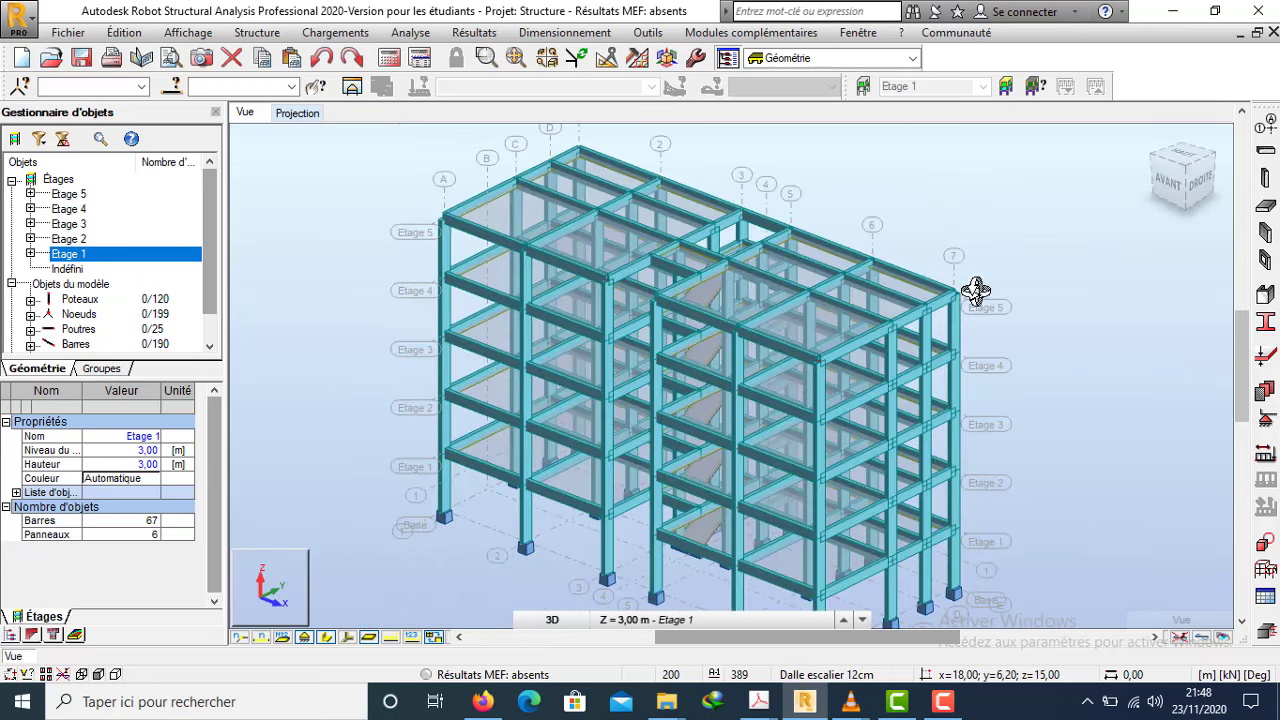
pyautogui.rightClick(985, 203)
pyautogui.click(965, 233)
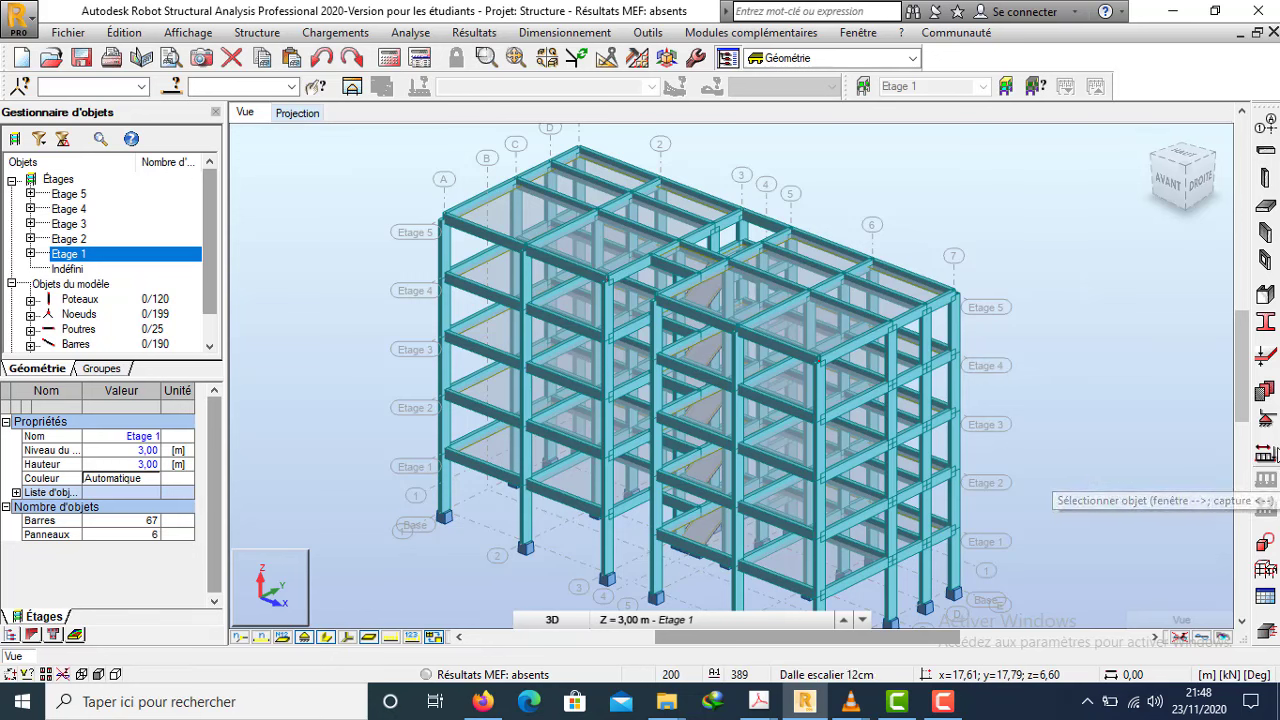
pyautogui.click(1264, 456)
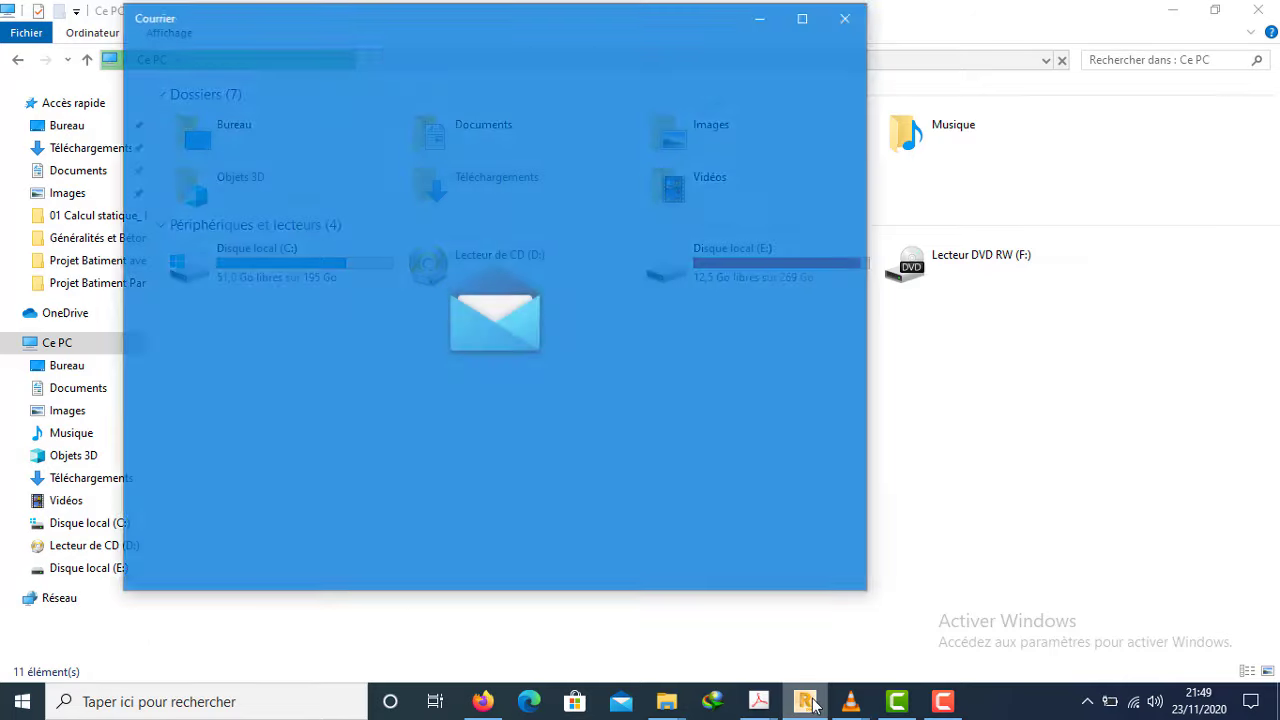
pyautogui.click(810, 703)
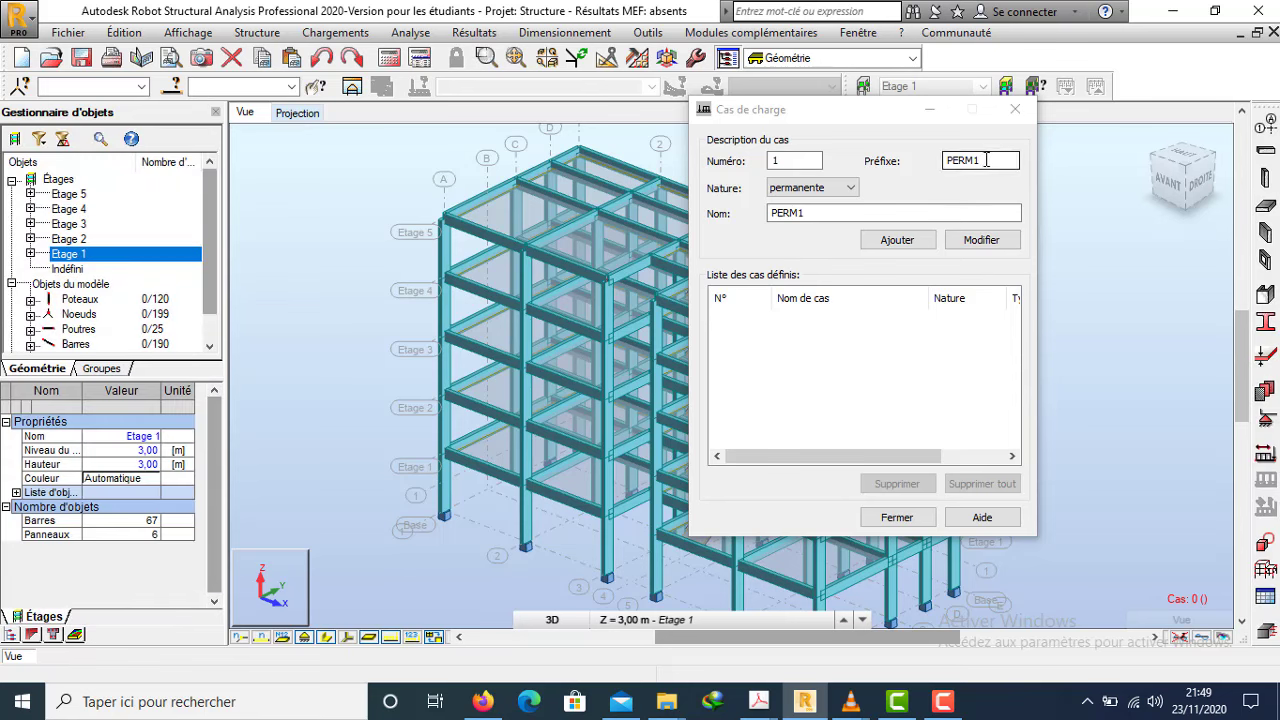
pyautogui.moveTo(1000, 161); pyautogui.dragTo(913, 163)
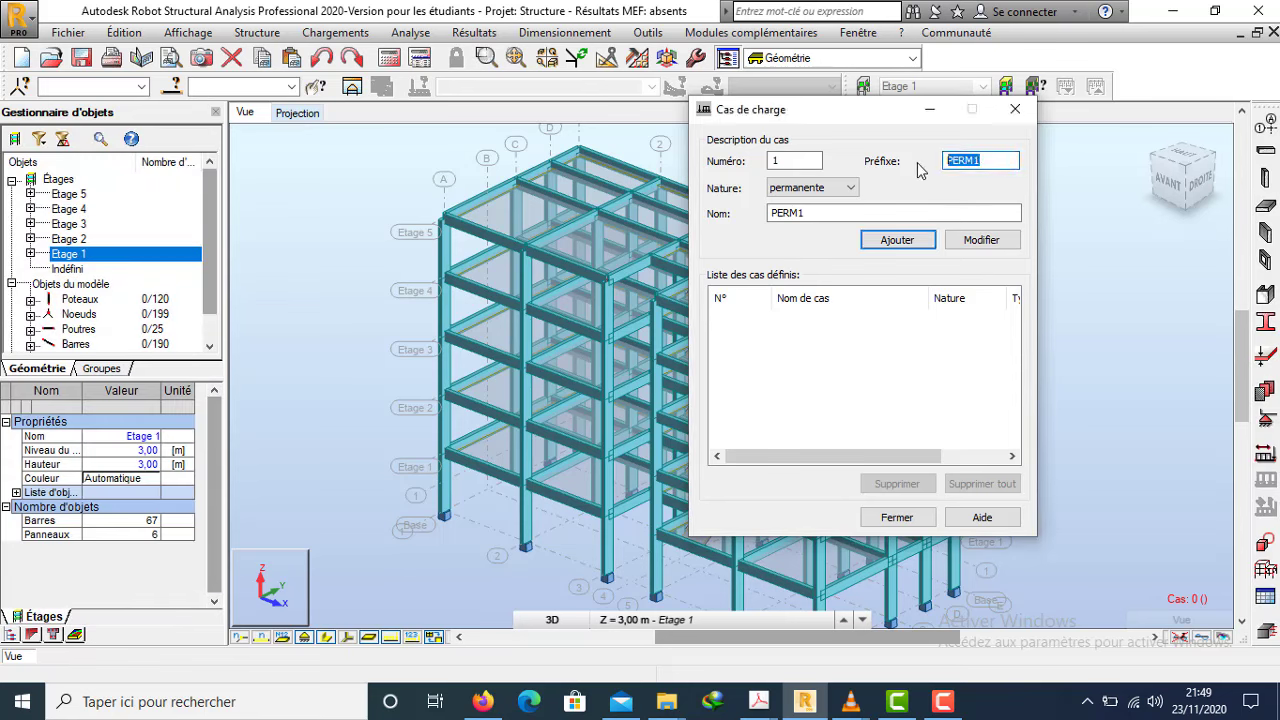
pyautogui.write('G')
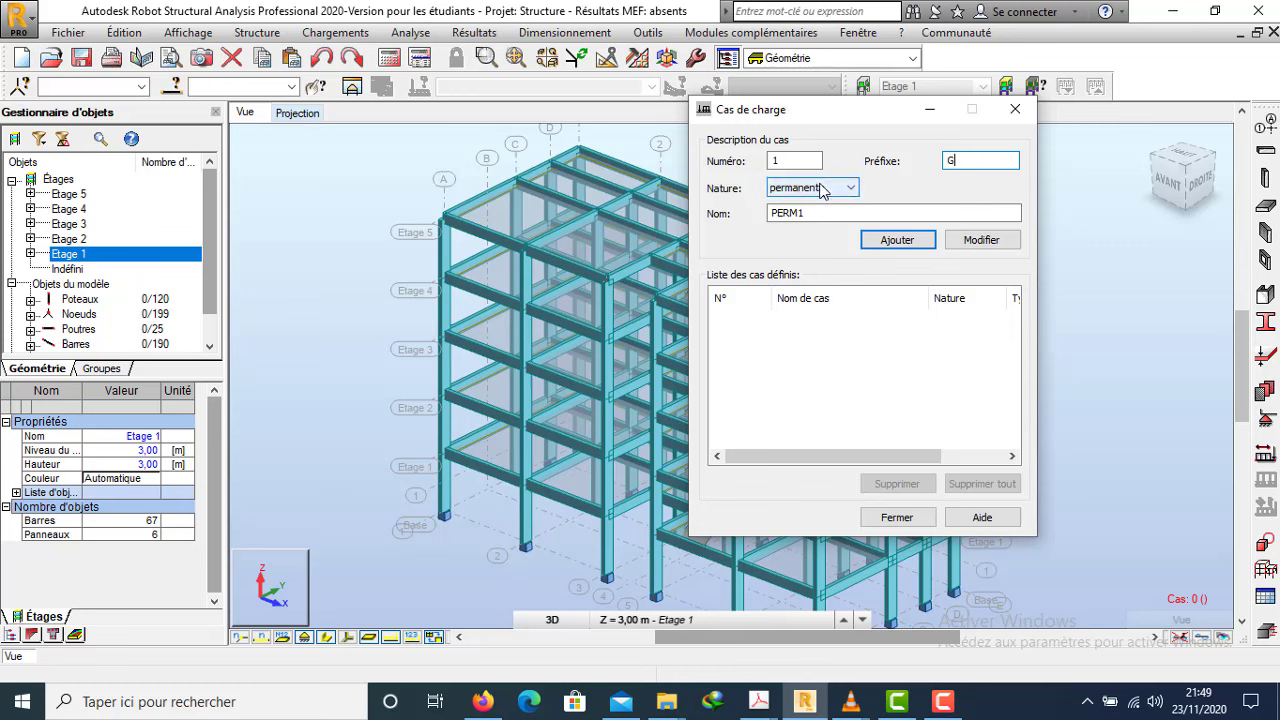
pyautogui.moveTo(816, 213); pyautogui.dragTo(765, 216)
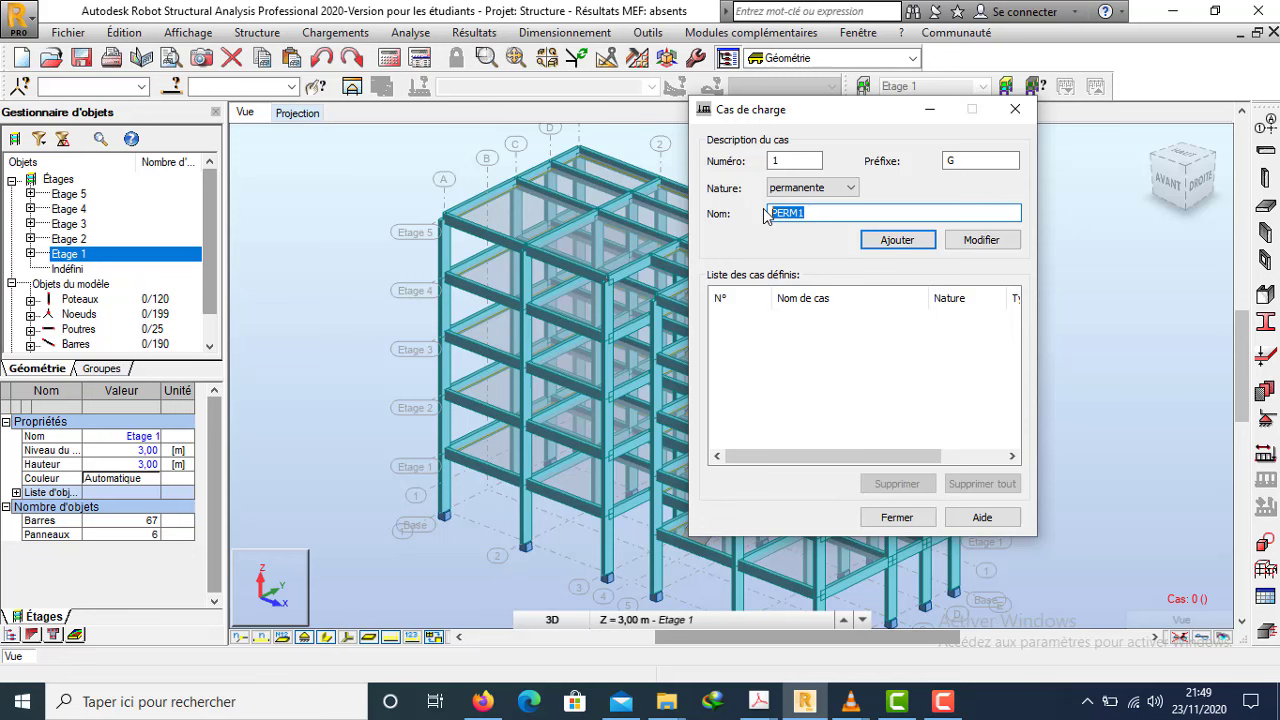
pyautogui.write('G')
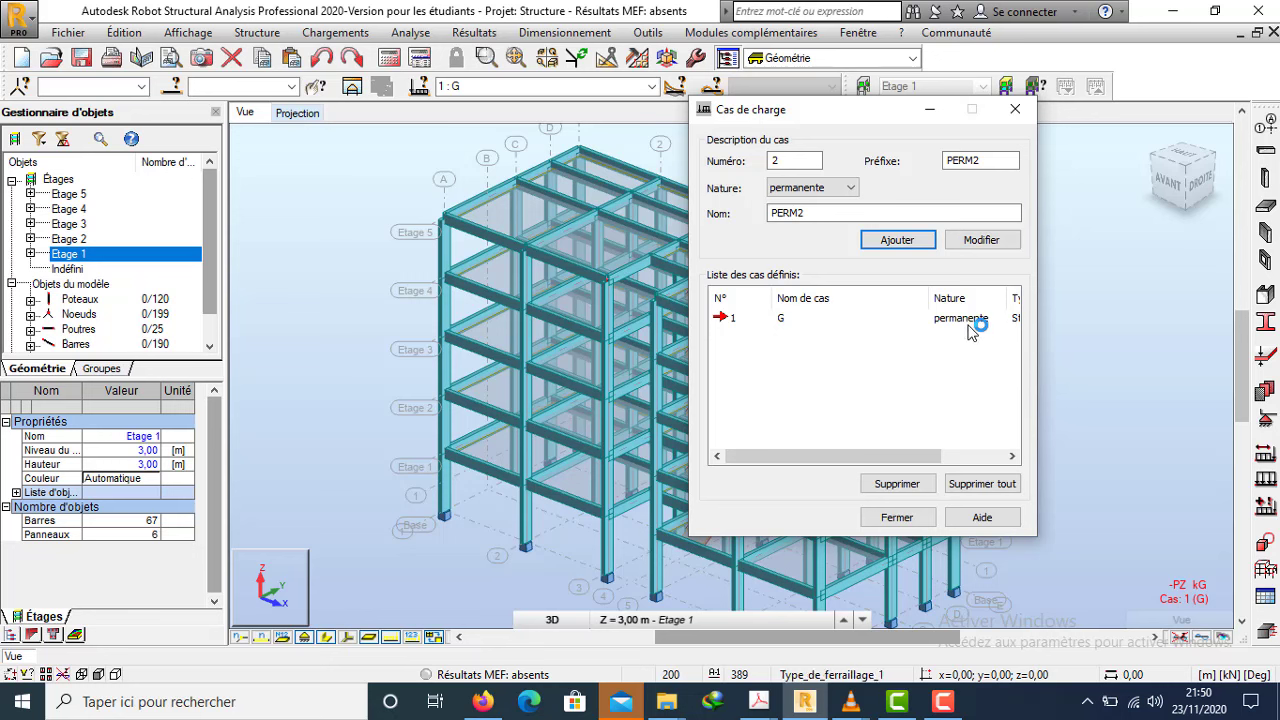
# - Add load case 2 of nature d'exploitation, with prefix and name Q, and finish defining load cases
pyautogui.moveTo(980, 160); pyautogui.dragTo(926, 163)
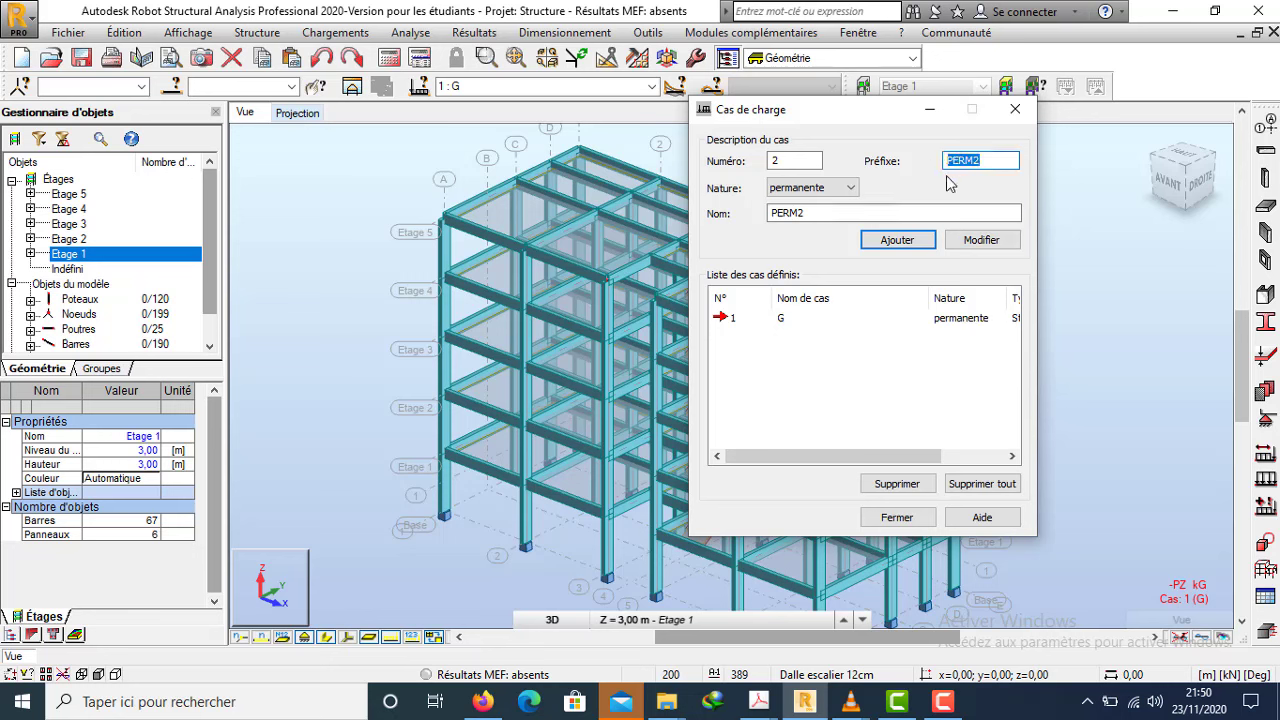
pyautogui.write('Q')
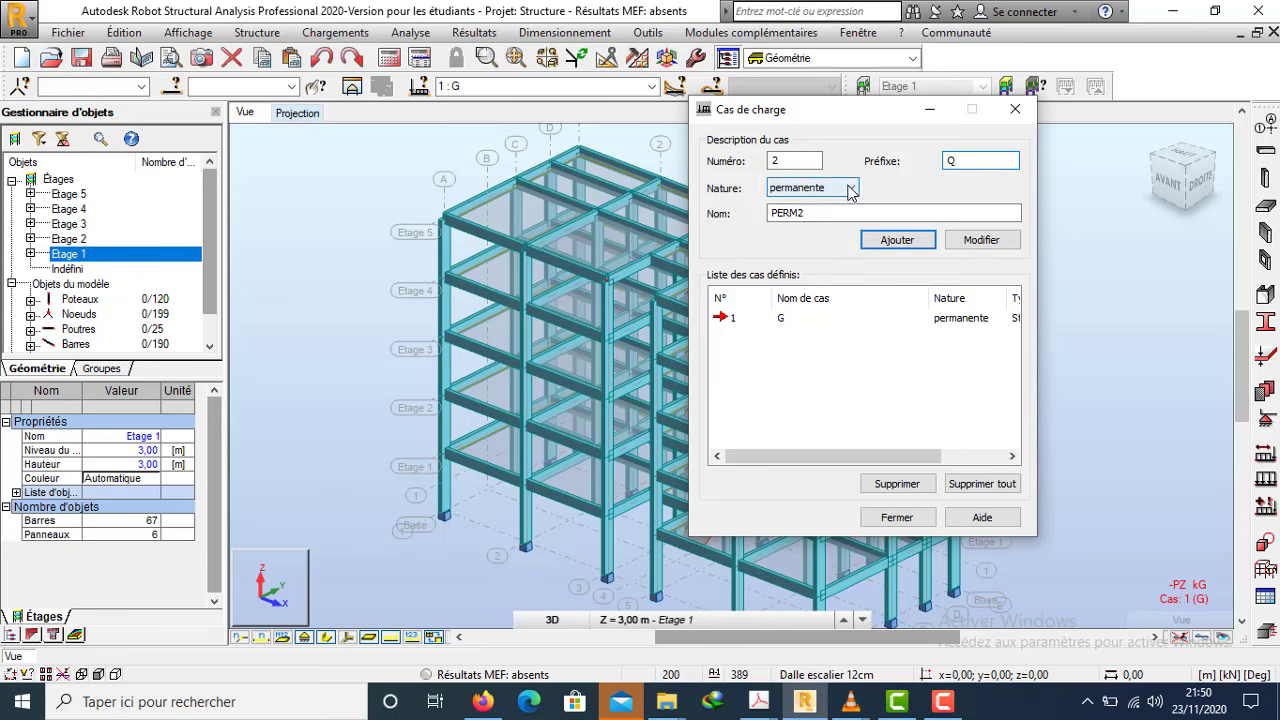
pyautogui.click(851, 188)
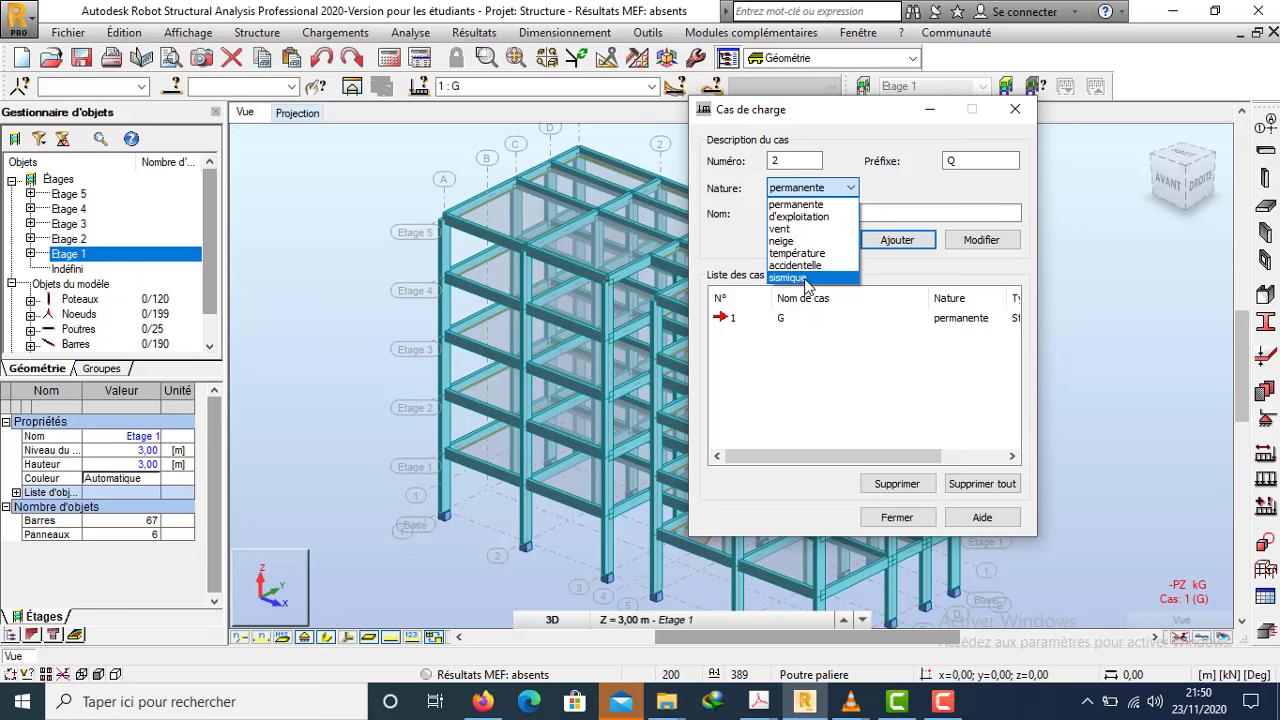
pyautogui.click(820, 217)
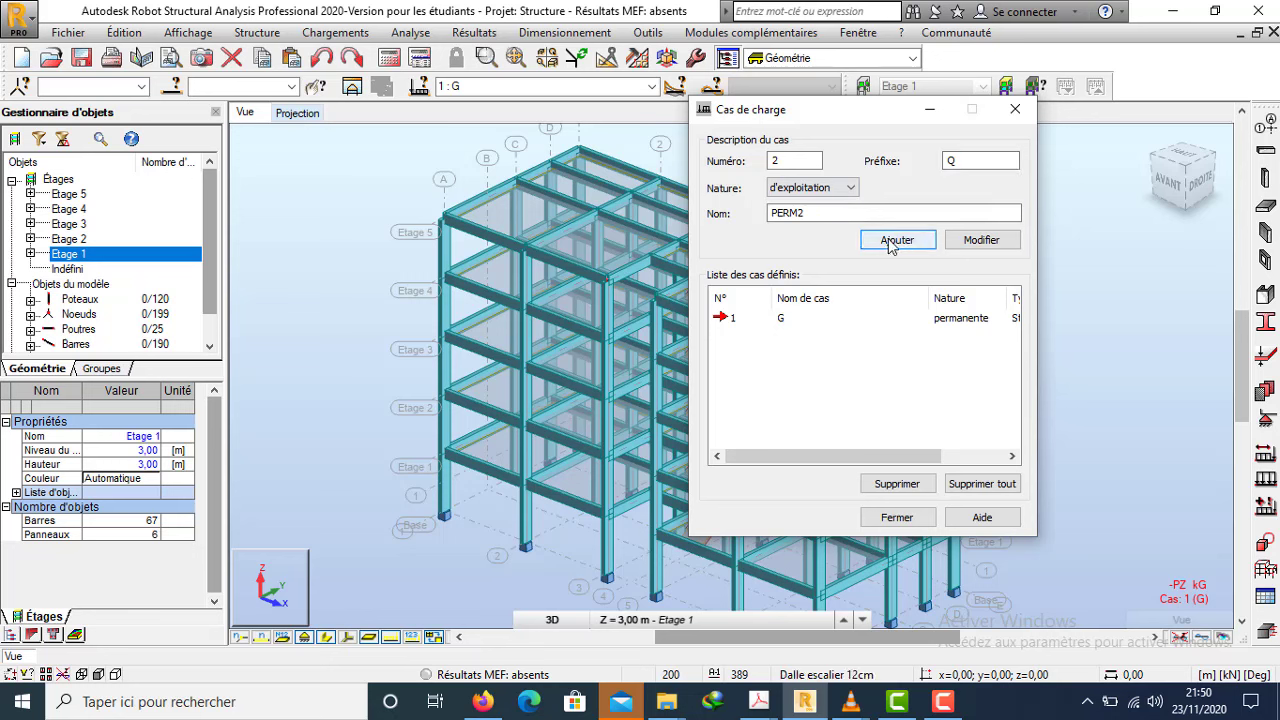
pyautogui.moveTo(812, 213); pyautogui.dragTo(731, 217)
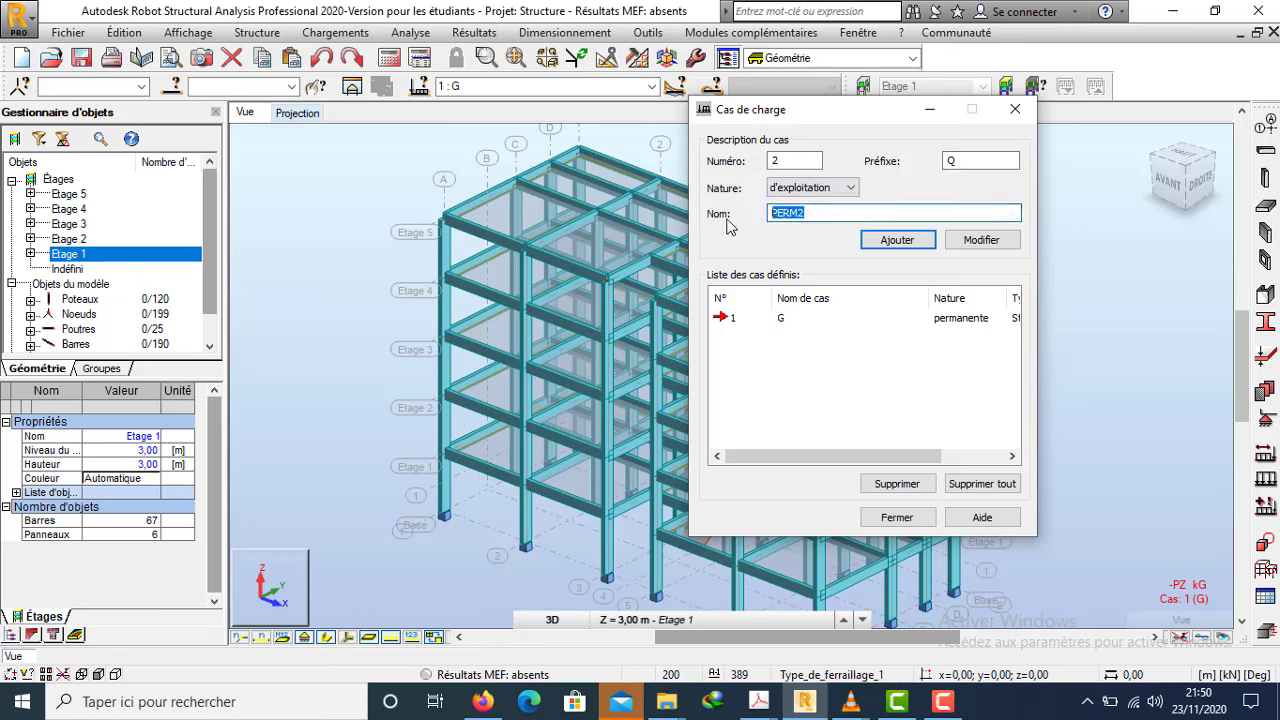
pyautogui.write('Q')
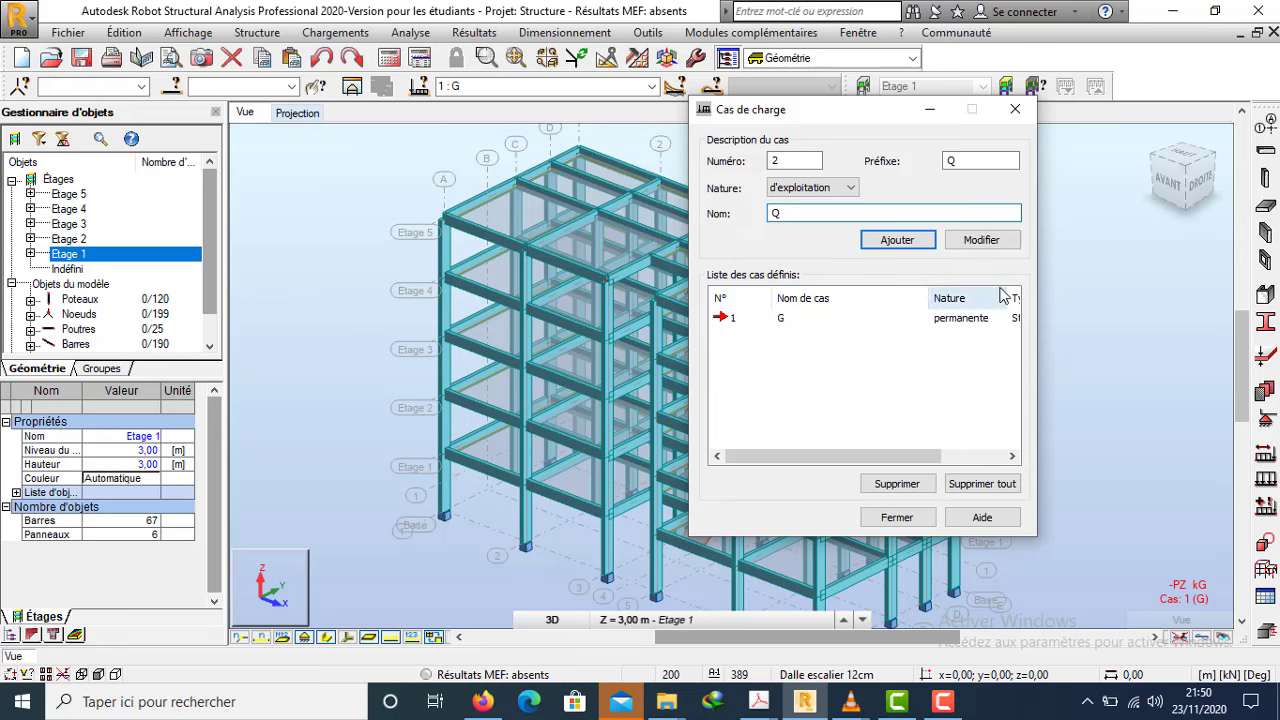
pyautogui.click(899, 244)
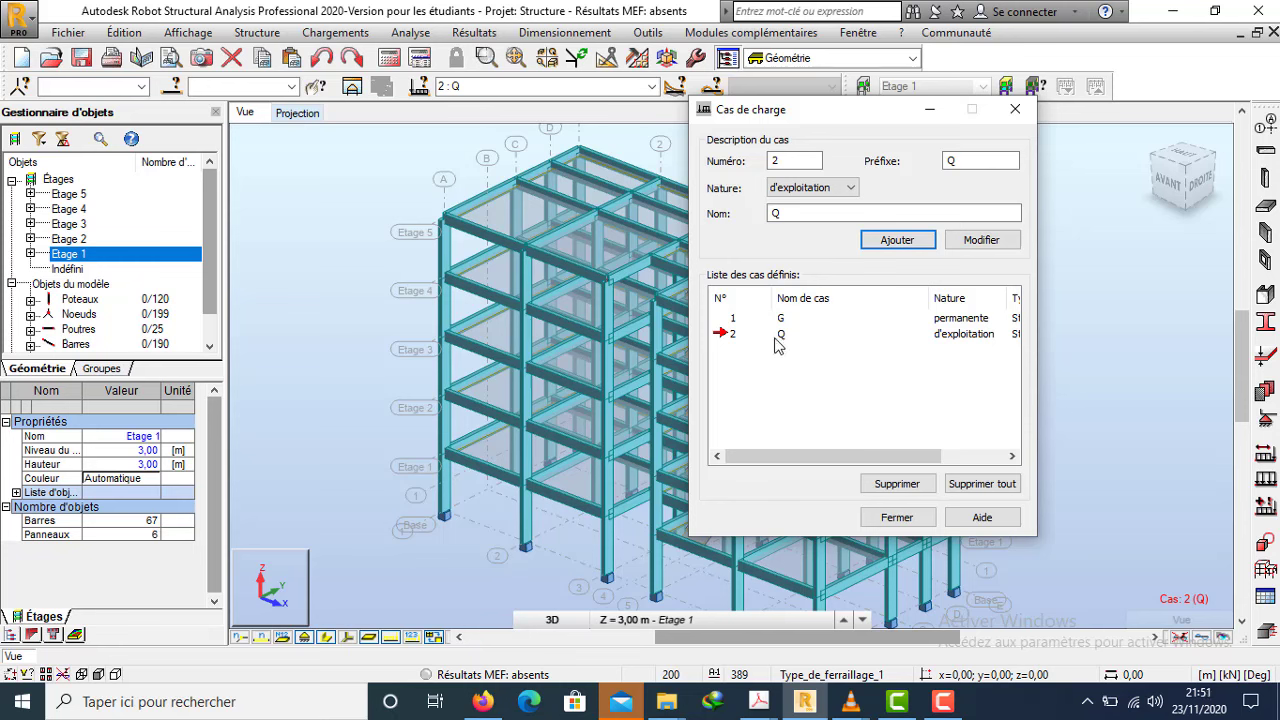
pyautogui.click(897, 518)
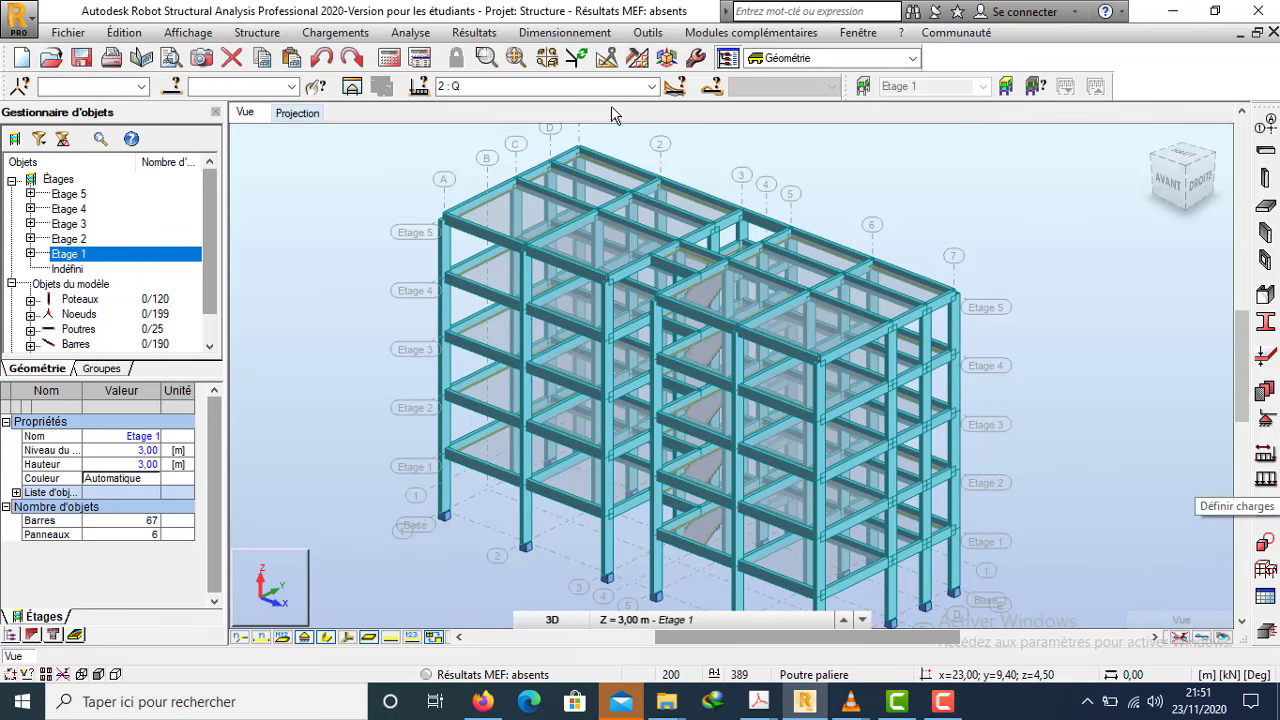
# - Make load case 1 : G the active case
pyautogui.click(651, 87)
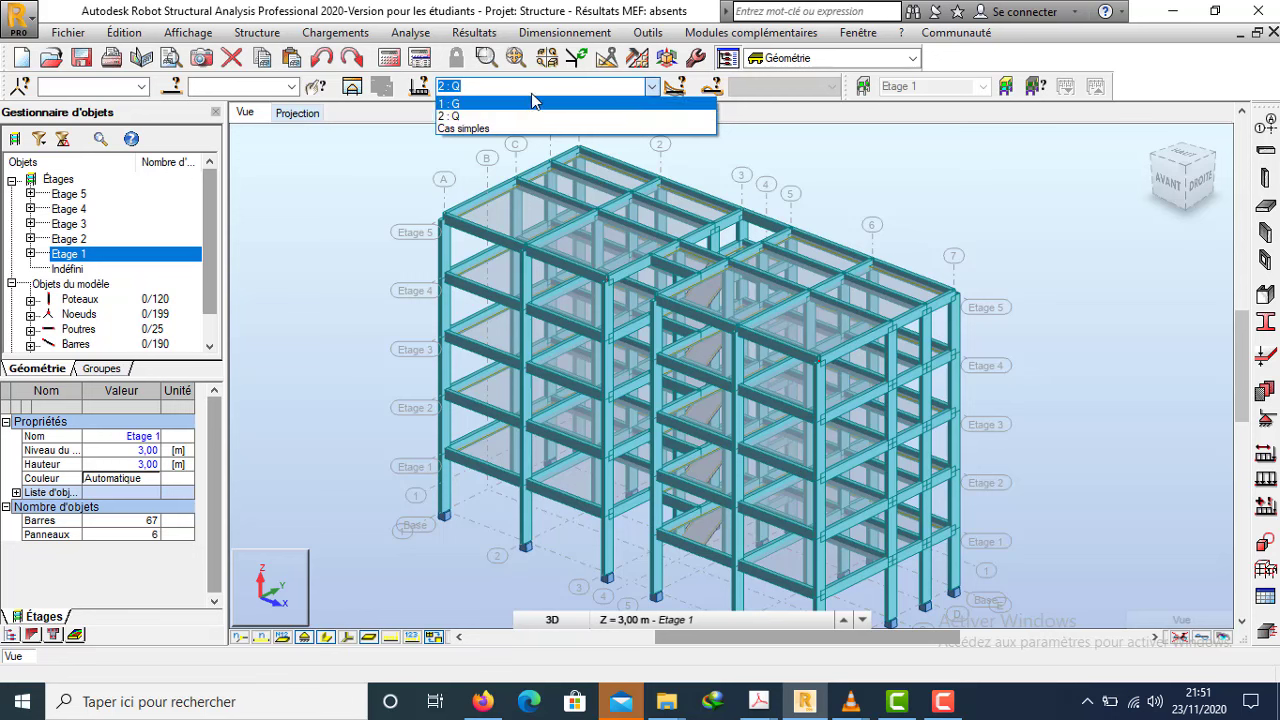
pyautogui.click(556, 88)
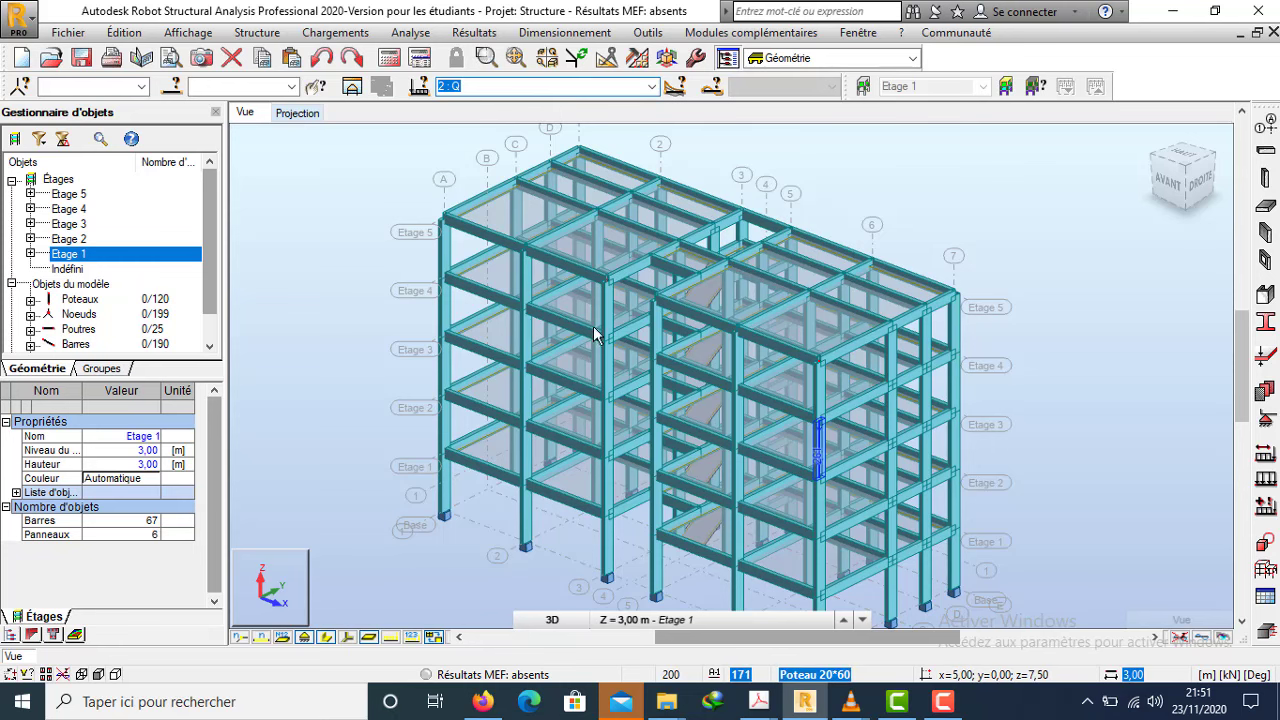
pyautogui.click(652, 87)
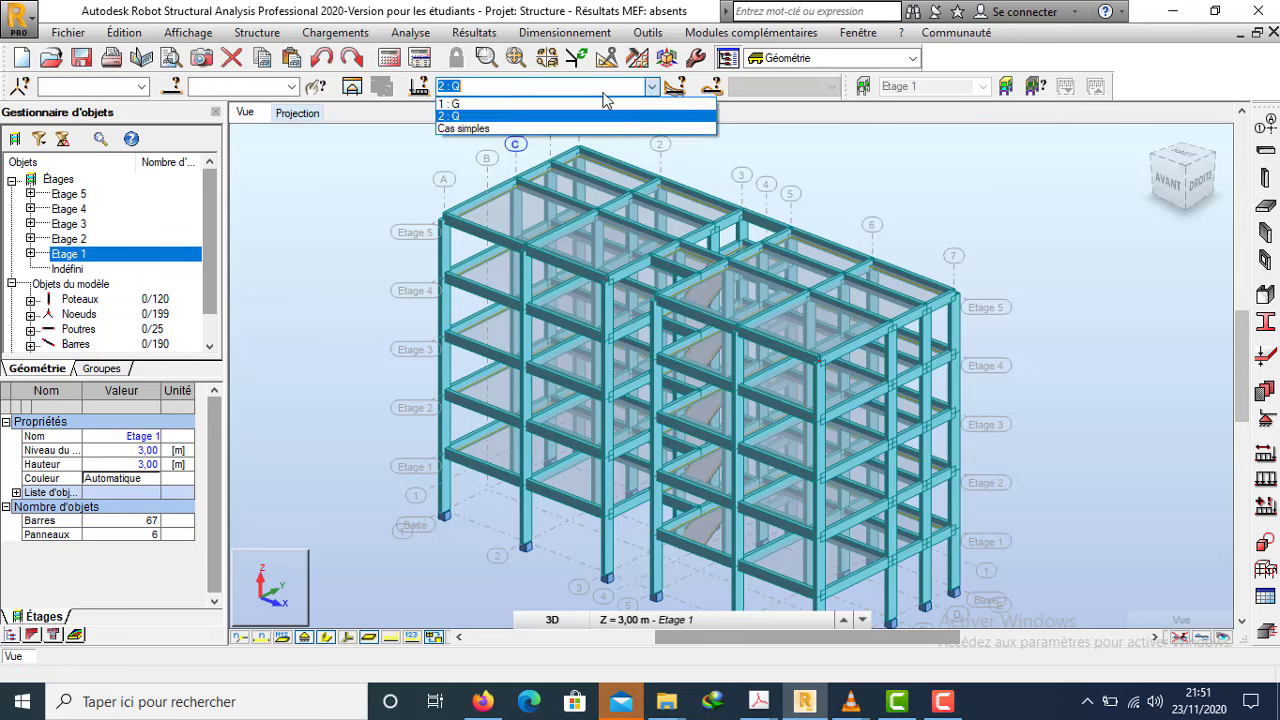
pyautogui.click(512, 104)
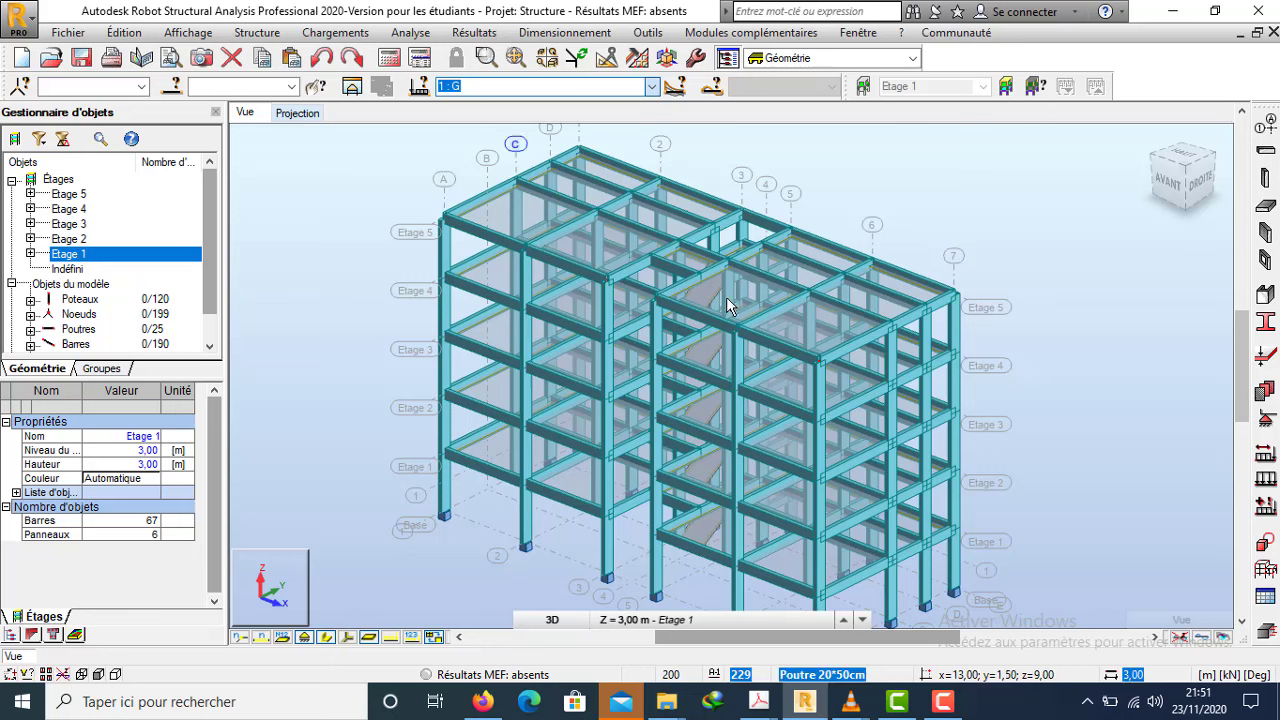
# - Try selecting all panels of the structure at once, and clear that selection
pyautogui.click(291, 87)
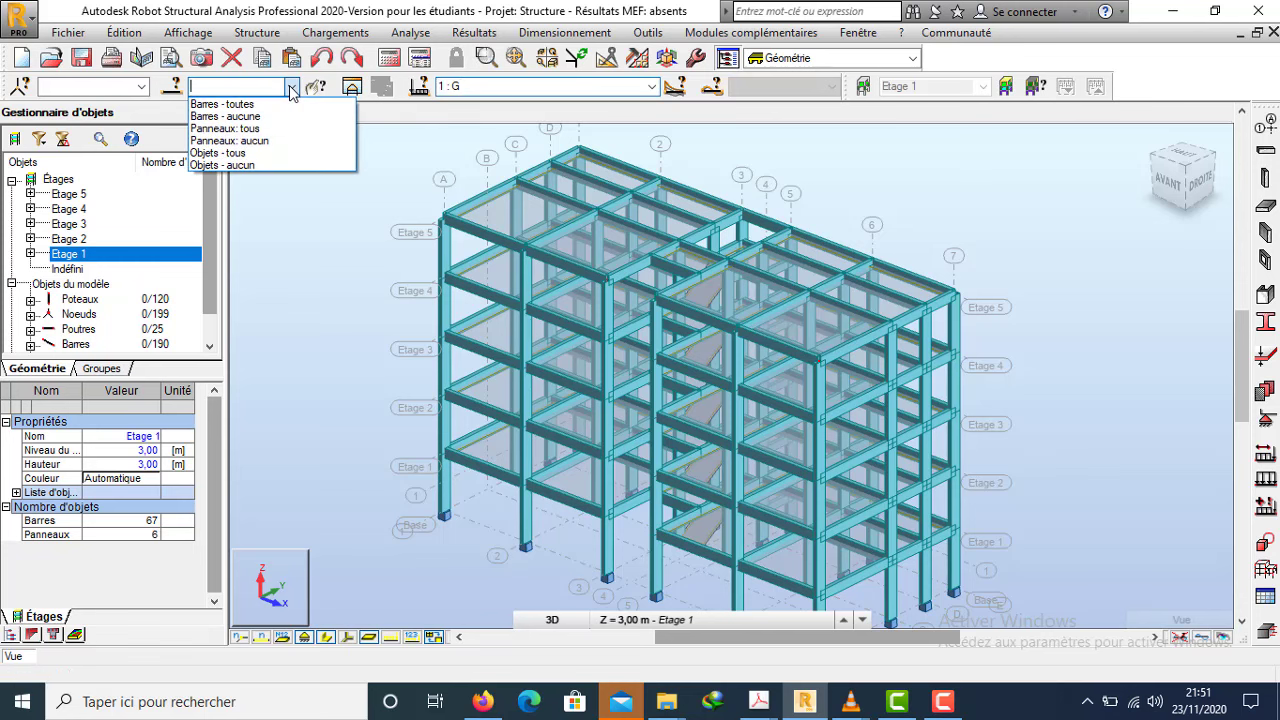
pyautogui.click(277, 135)
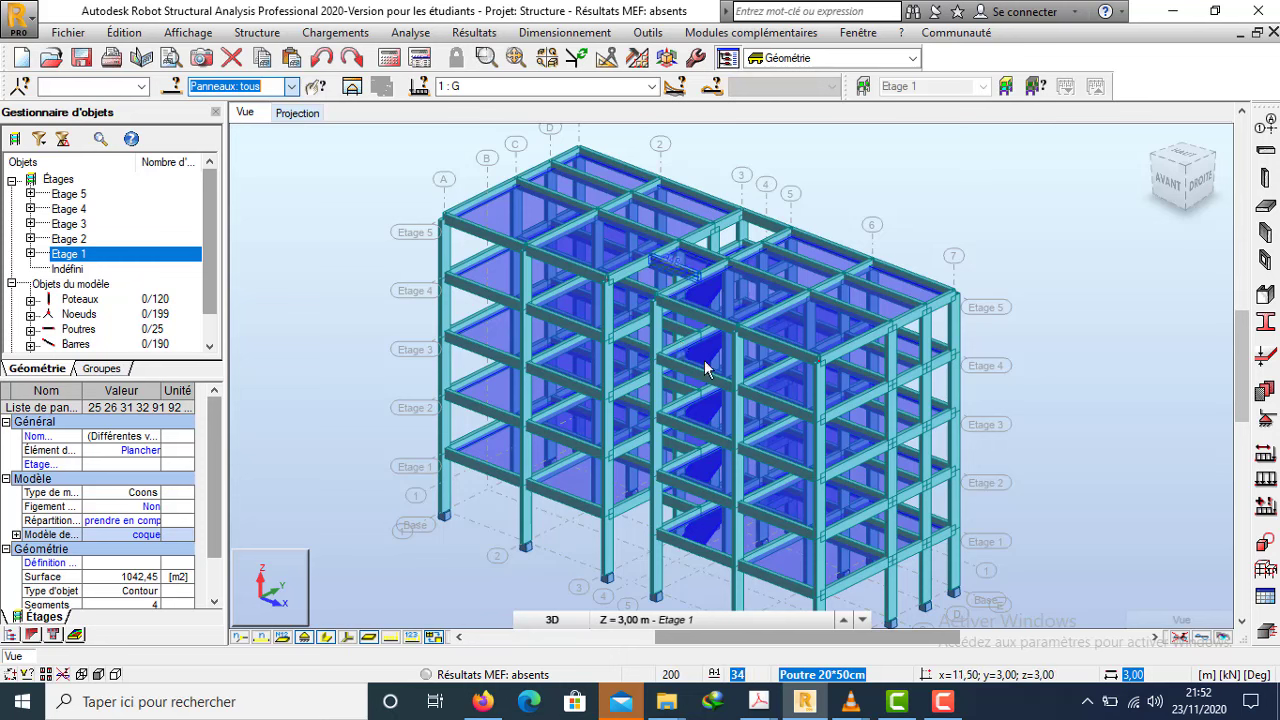
pyautogui.click(306, 230)
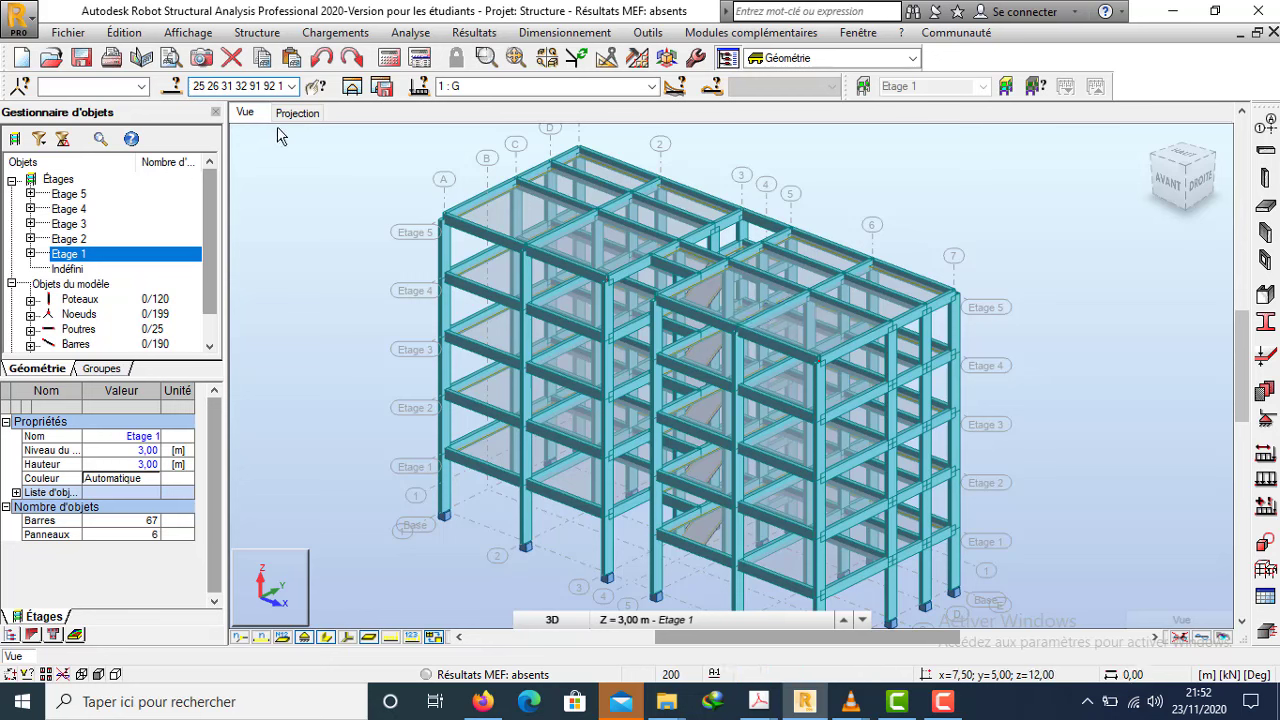
# - Select only the panels whose thickness is Dalle 12cm, filtering the panel selection by the Epaisseur attribute
pyautogui.click(175, 89)
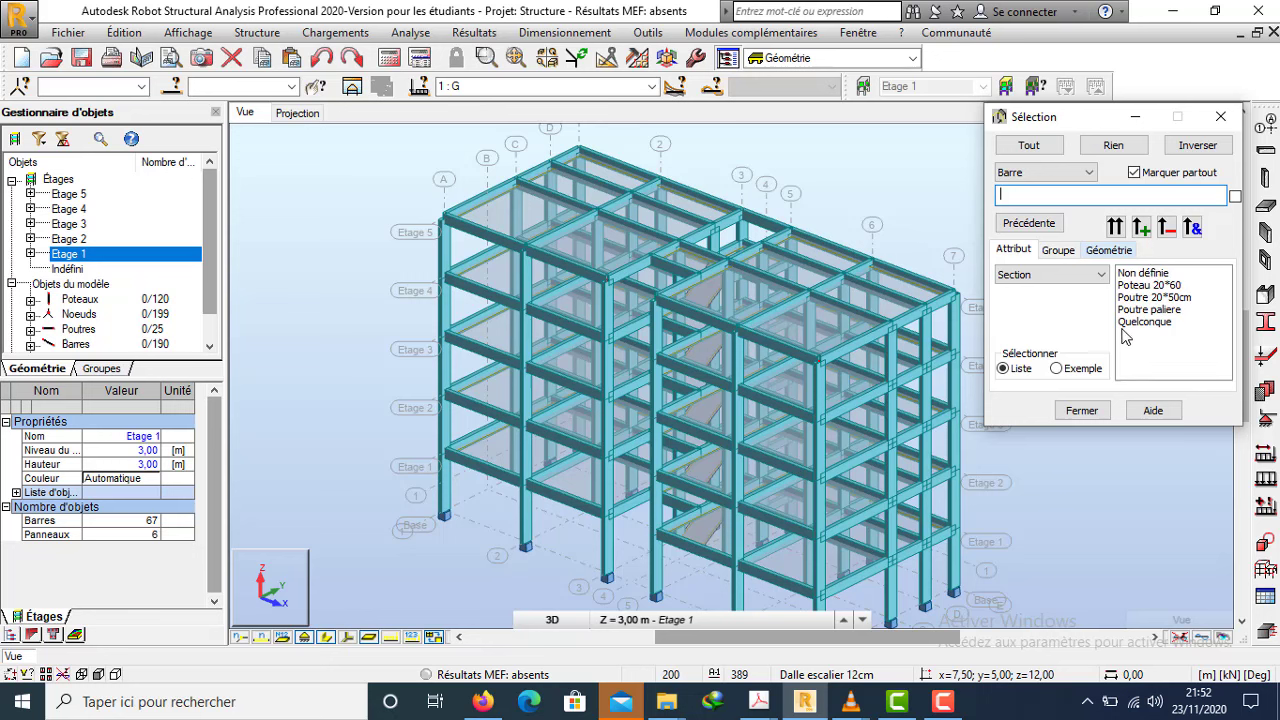
pyautogui.click(1047, 175)
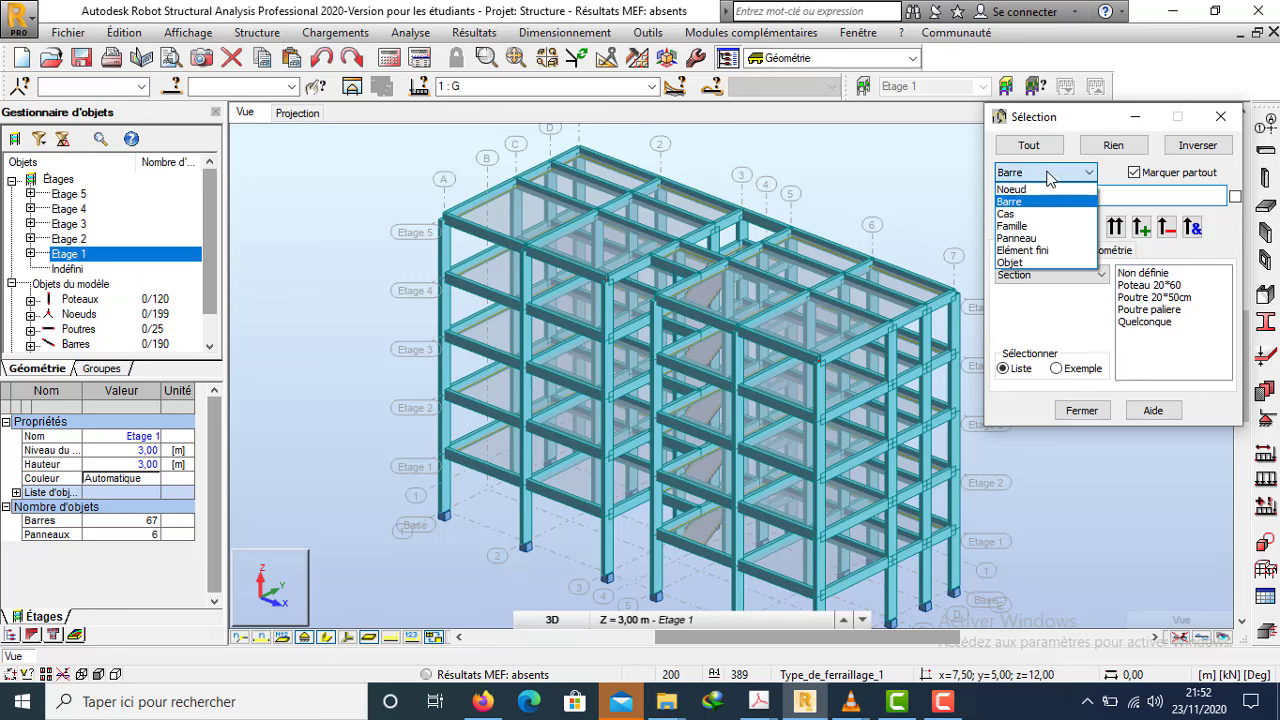
pyautogui.click(1041, 242)
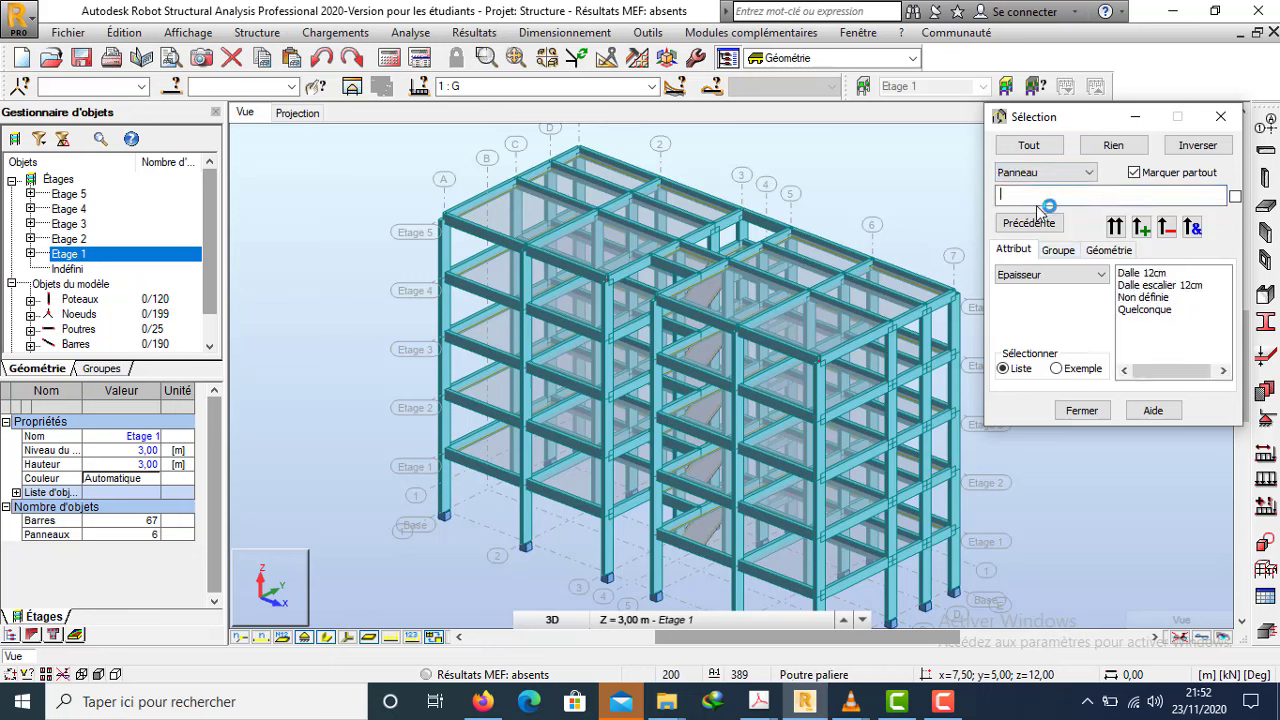
pyautogui.click(1140, 272)
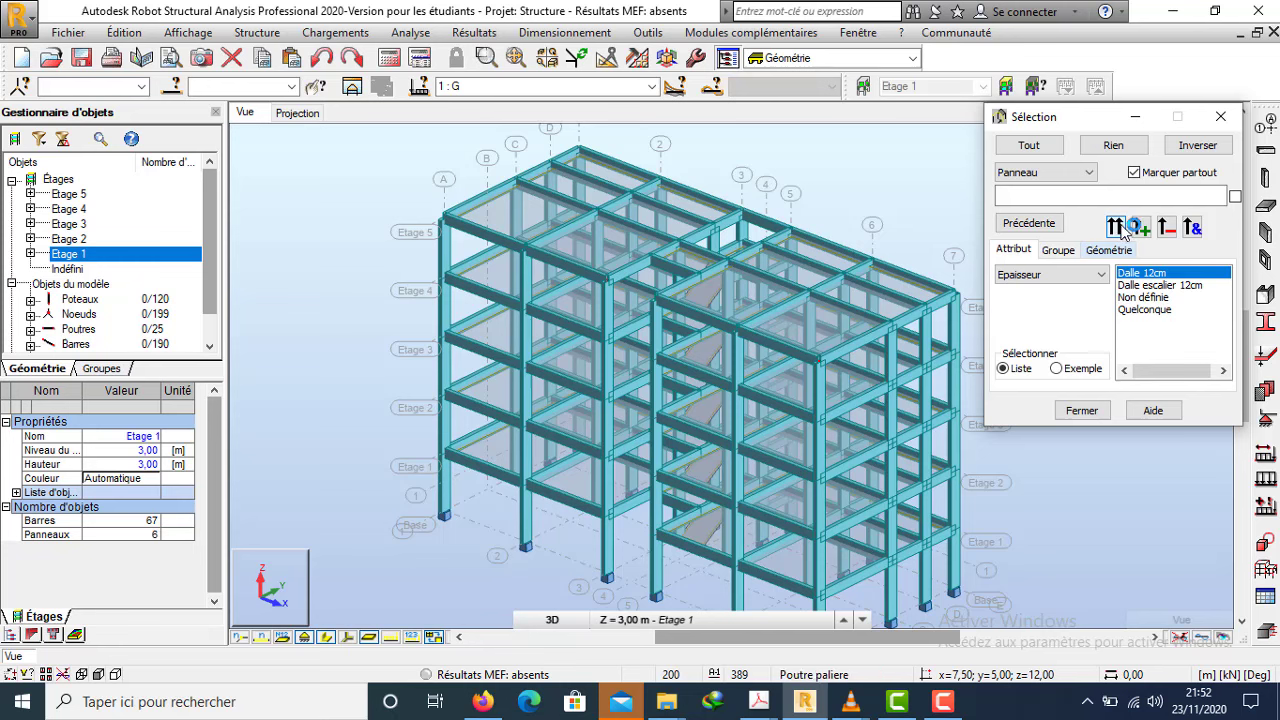
pyautogui.click(1116, 228)
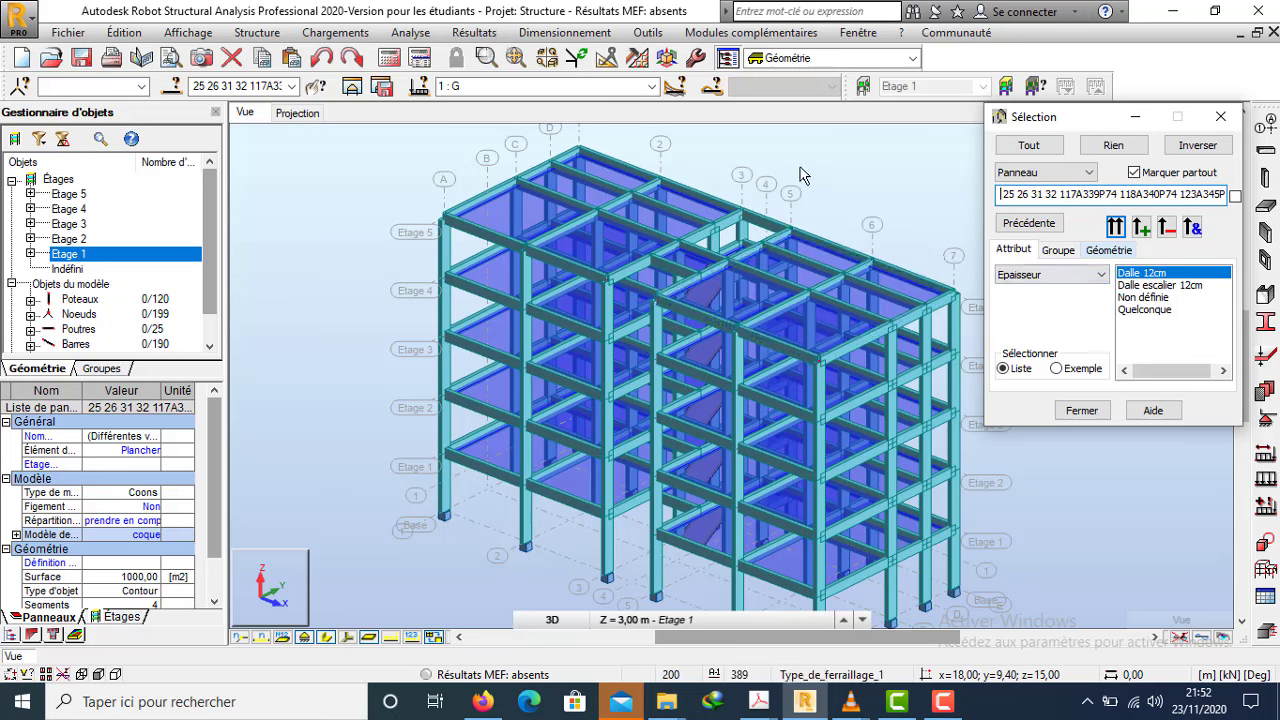
pyautogui.click(1078, 412)
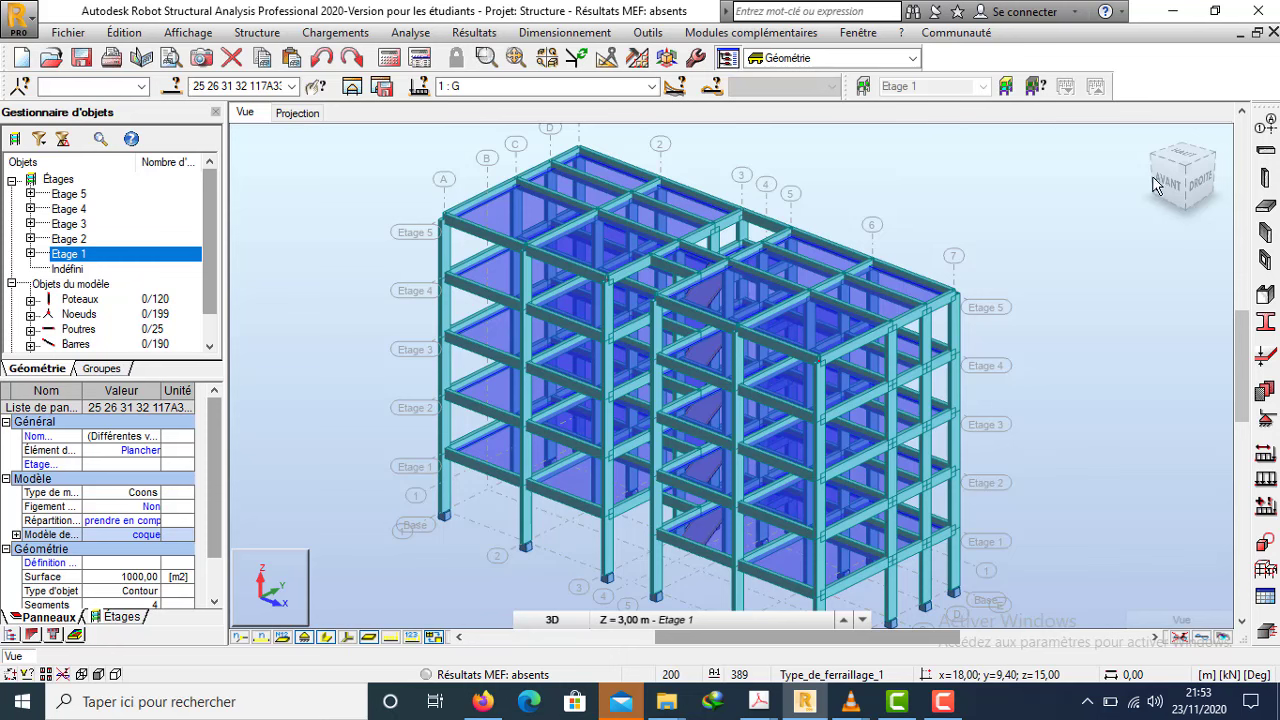
# - Examine the structure from several sides to check which floor and stair panels are included in the selection
pyautogui.rightClick(940, 172)
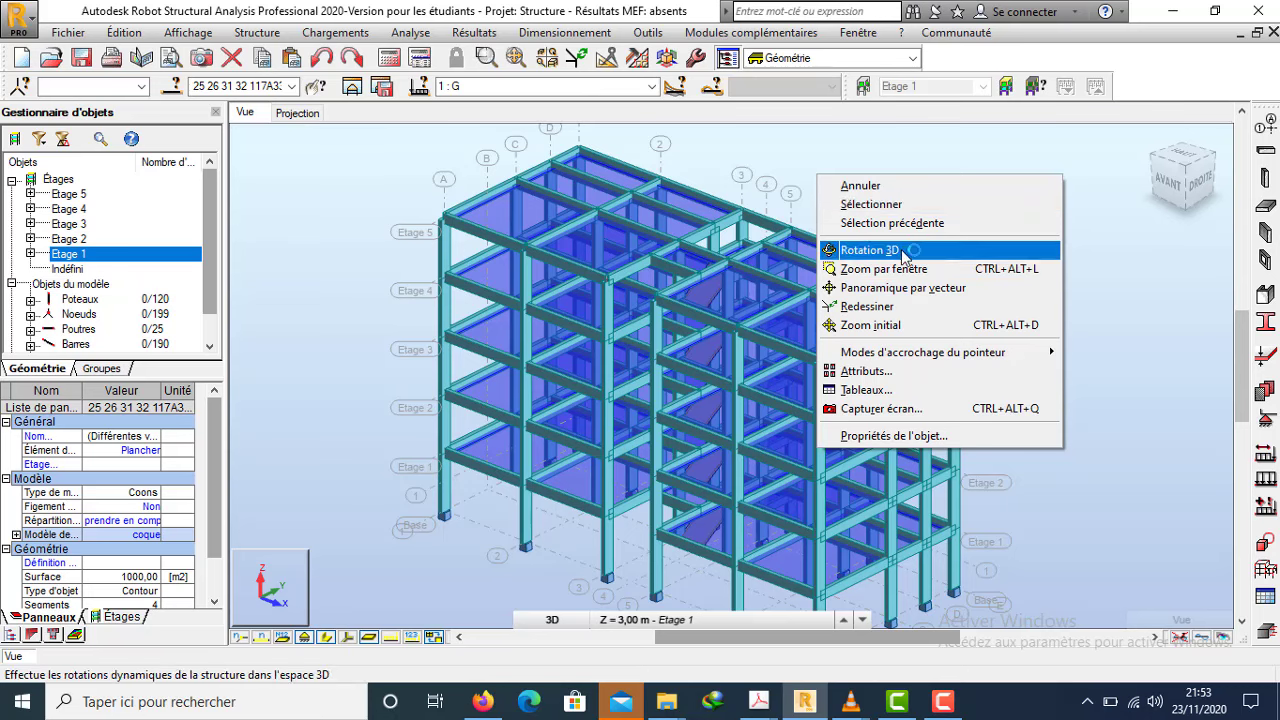
pyautogui.click(870, 250)
pyautogui.moveTo(906, 237); pyautogui.dragTo(1004, 302)
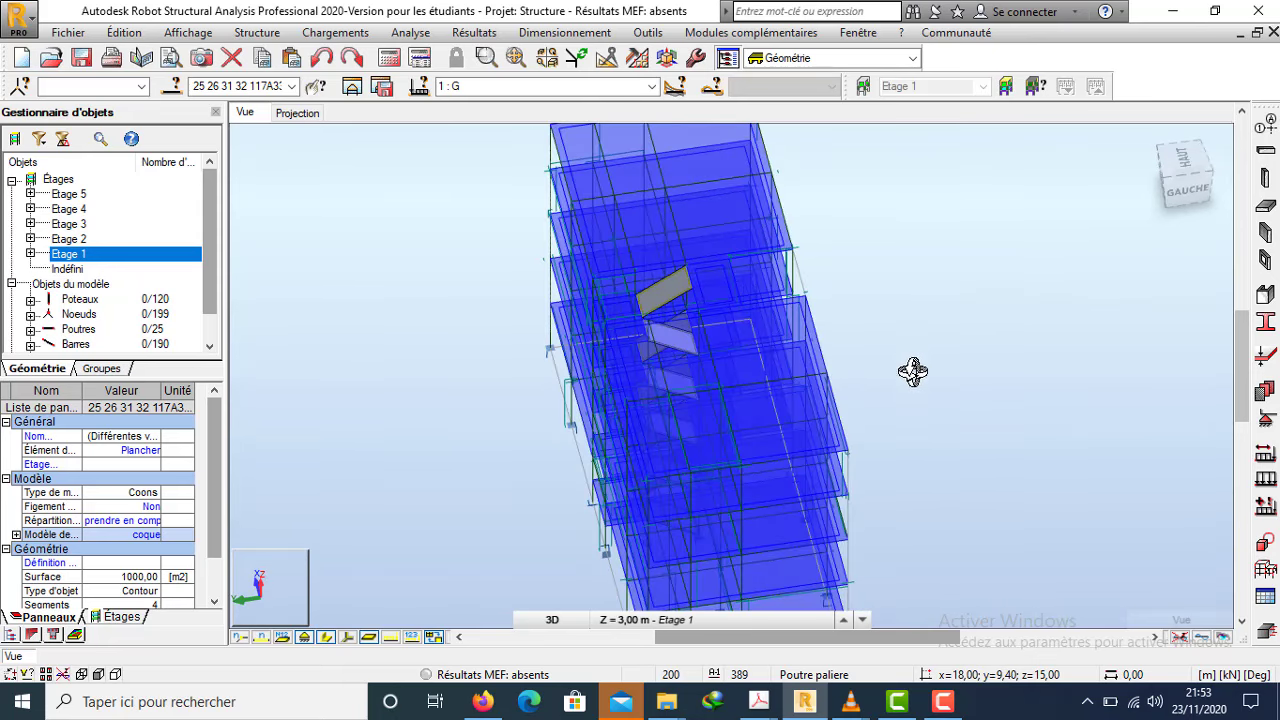
pyautogui.moveTo(913, 371); pyautogui.dragTo(923, 338)
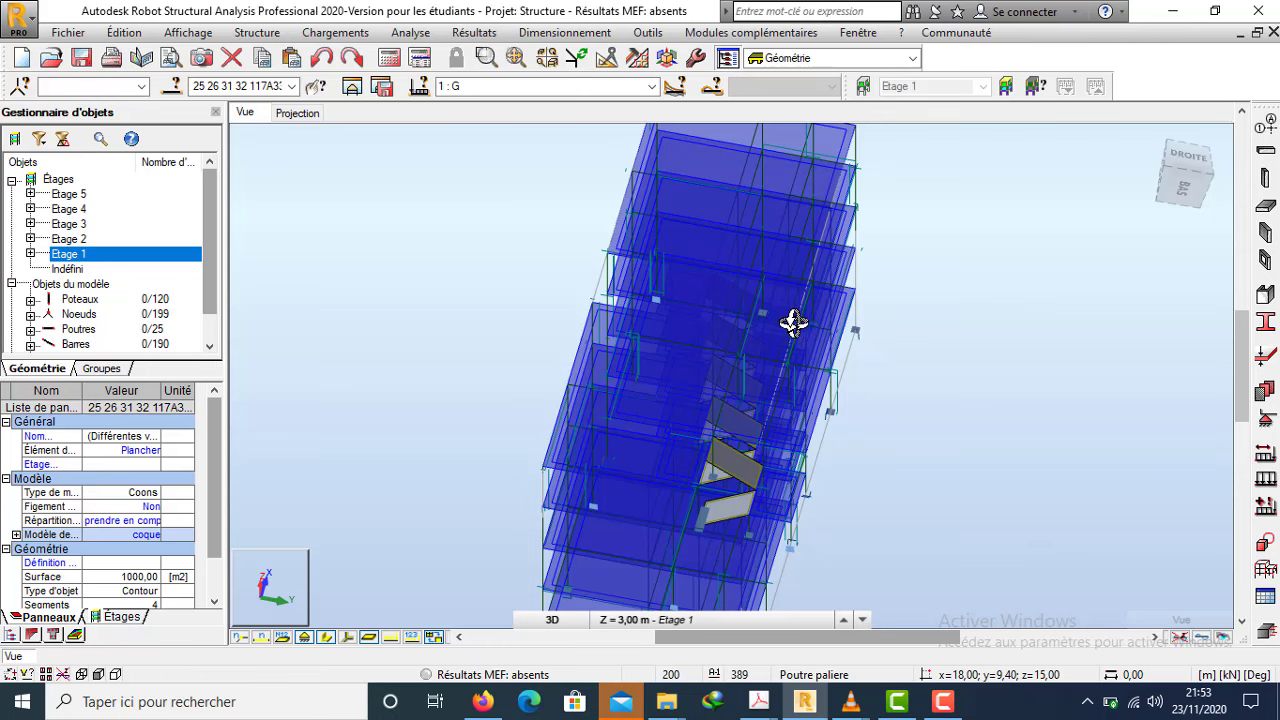
pyautogui.moveTo(799, 327); pyautogui.dragTo(797, 327)
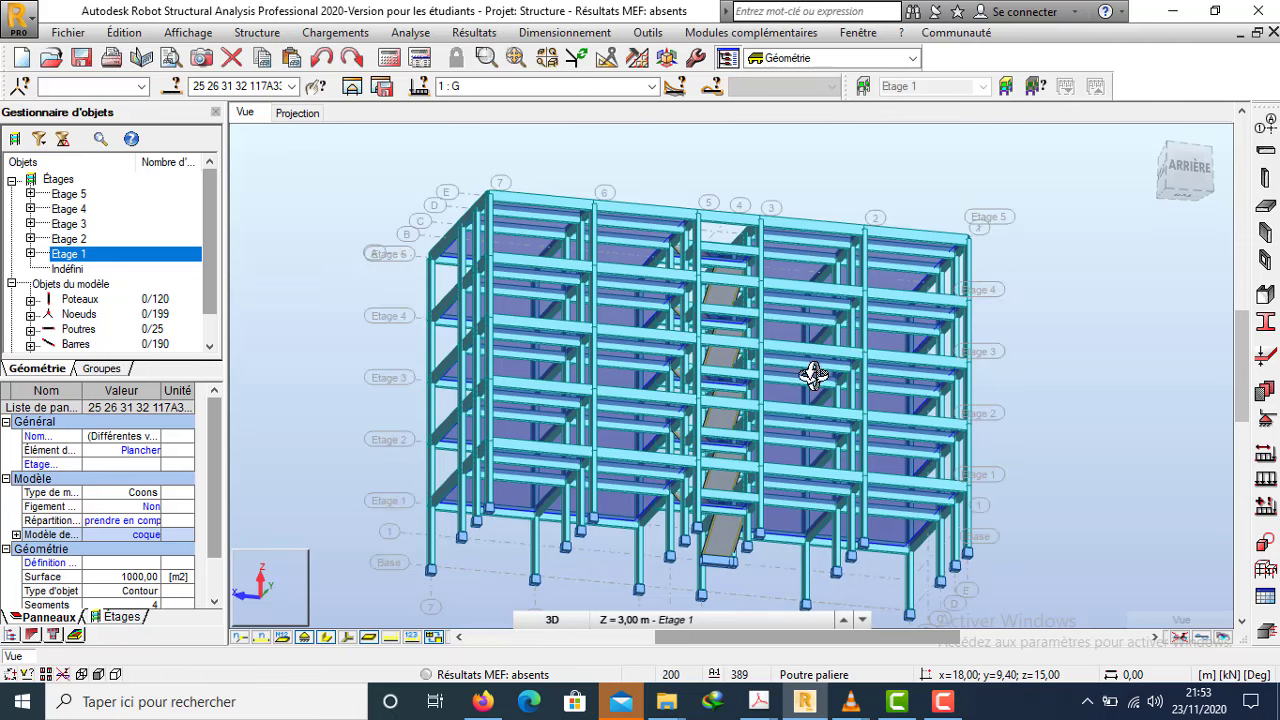
pyautogui.moveTo(813, 372); pyautogui.dragTo(812, 388)
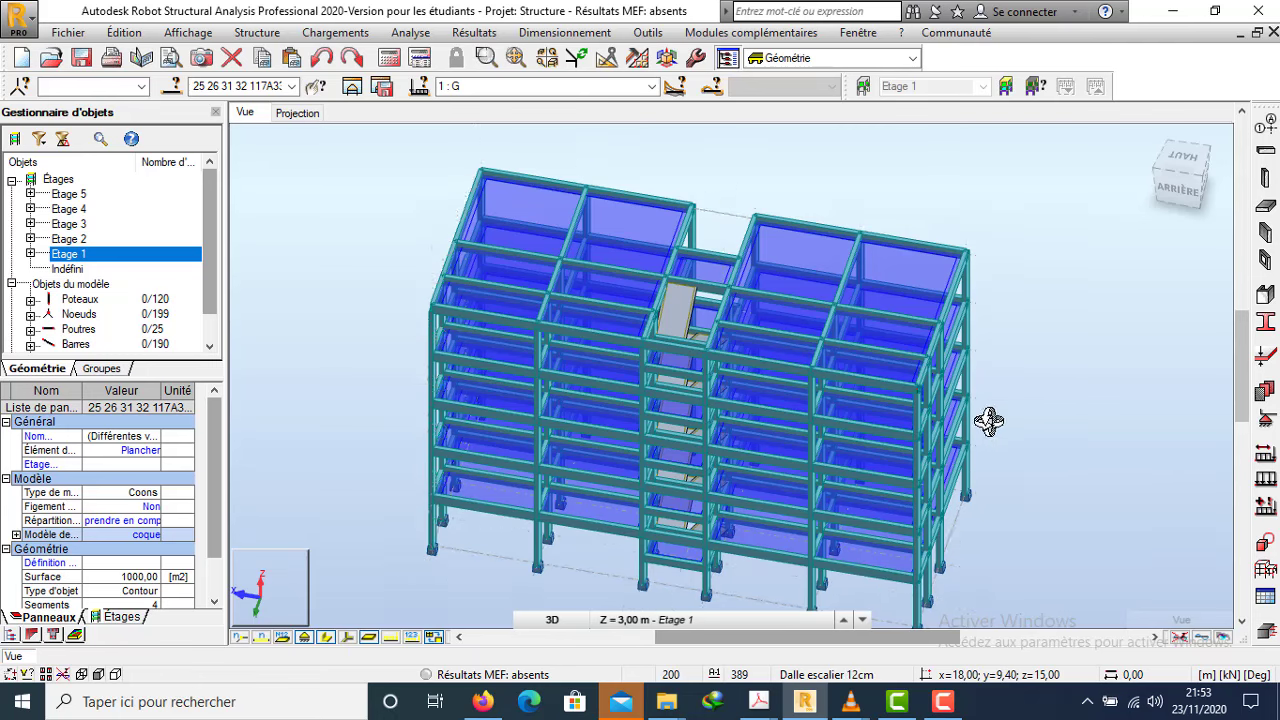
pyautogui.moveTo(986, 417); pyautogui.dragTo(986, 395)
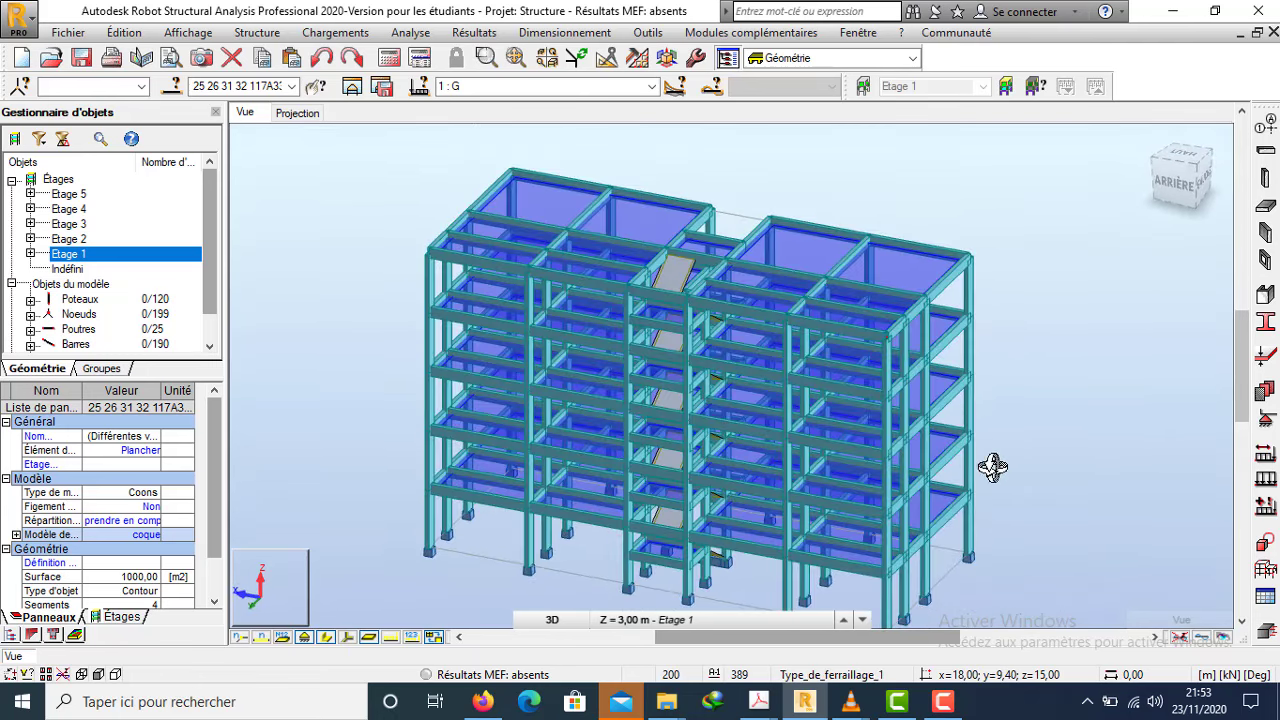
pyautogui.click(1136, 710)
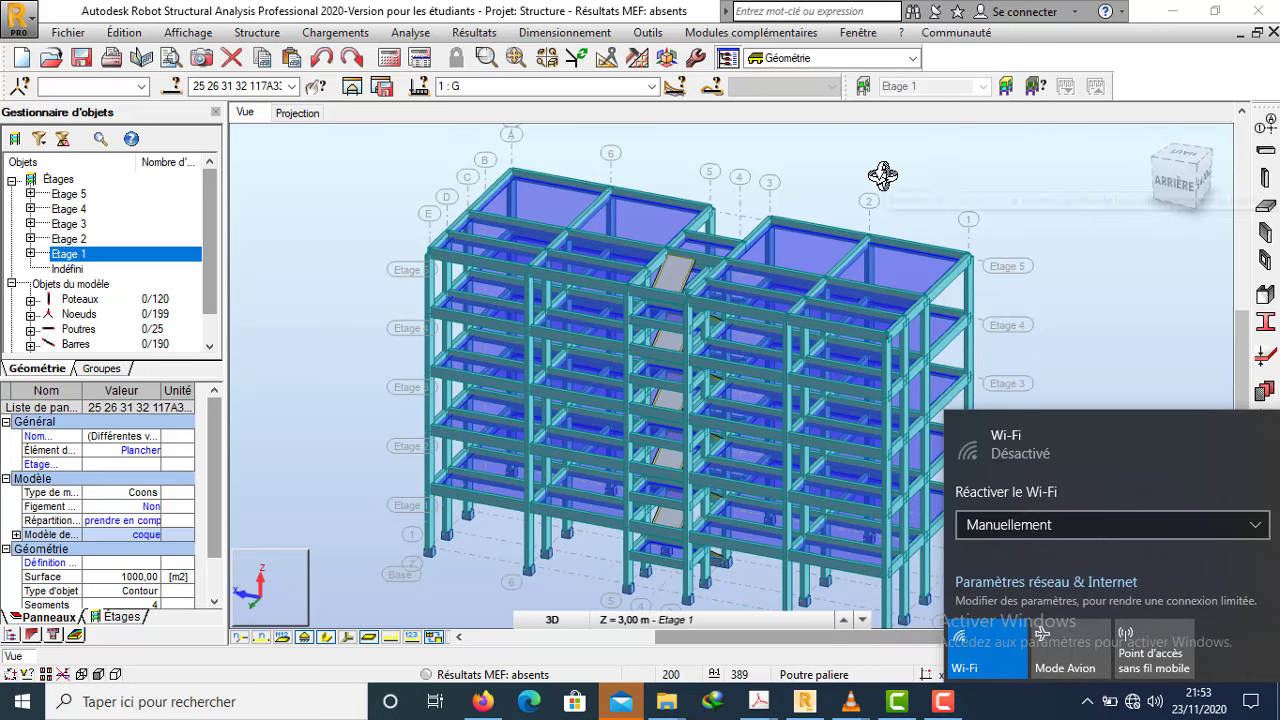
pyautogui.click(1106, 323)
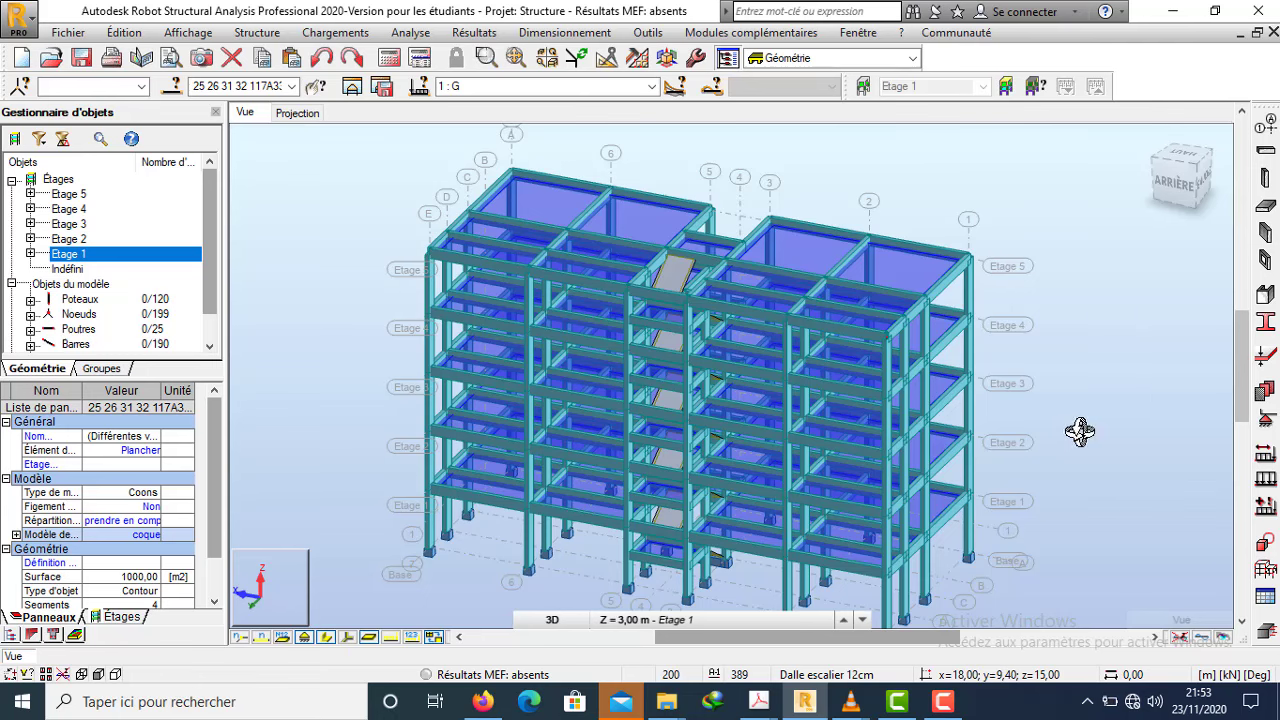
# - Inspect the stair flights and landing beams between the floors from the rear, and return to selection mode
pyautogui.moveTo(1080, 433)
pyautogui.mouseDown()
pyautogui.moveTo(1033, 420)
pyautogui.moveTo(1078, 414)
pyautogui.mouseUp()
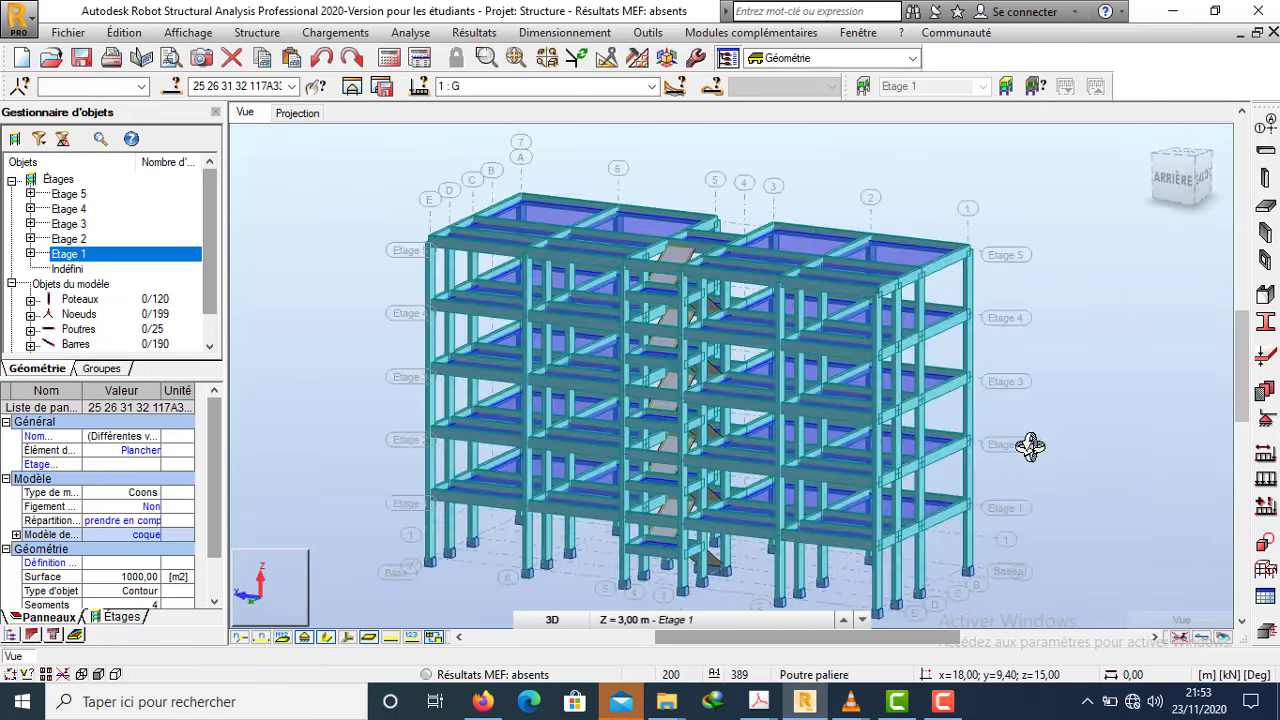
pyautogui.scroll(3, 760, 243)
pyautogui.moveTo(832, 322)
pyautogui.mouseDown()
pyautogui.moveTo(800, 346)
pyautogui.moveTo(780, 323)
pyautogui.moveTo(805, 311)
pyautogui.moveTo(834, 323)
pyautogui.mouseUp()
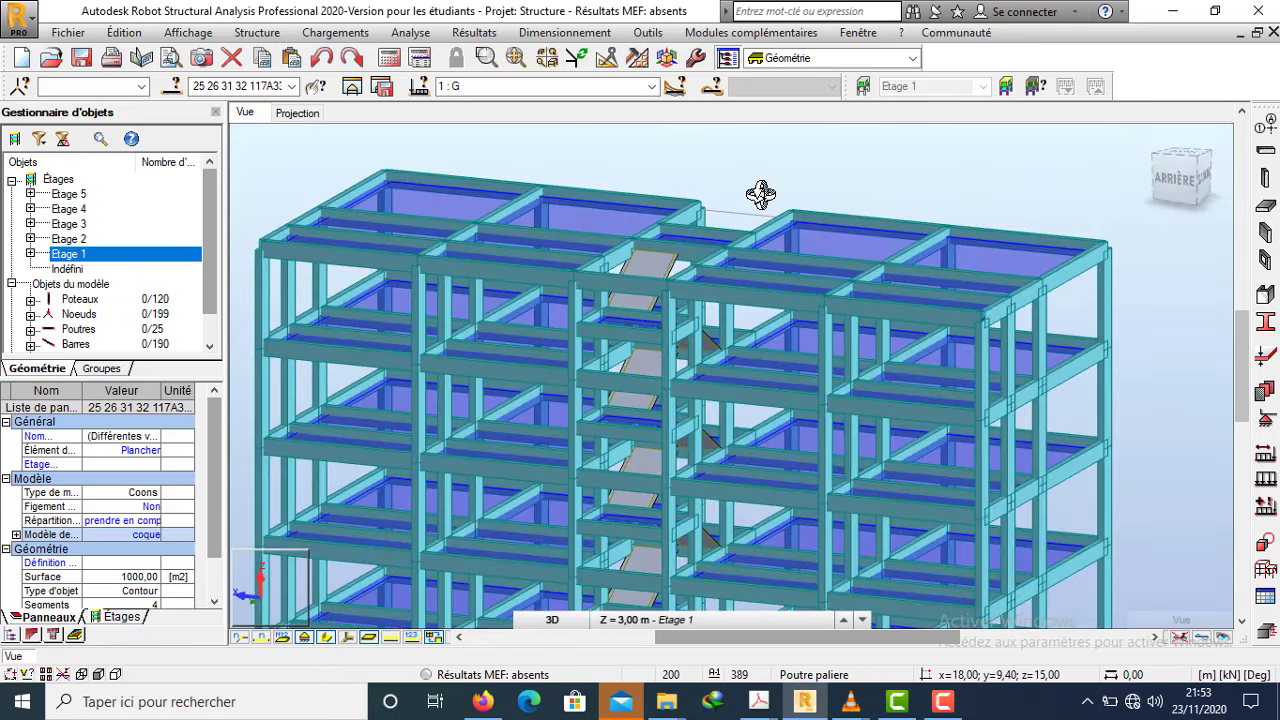
pyautogui.rightClick(786, 171)
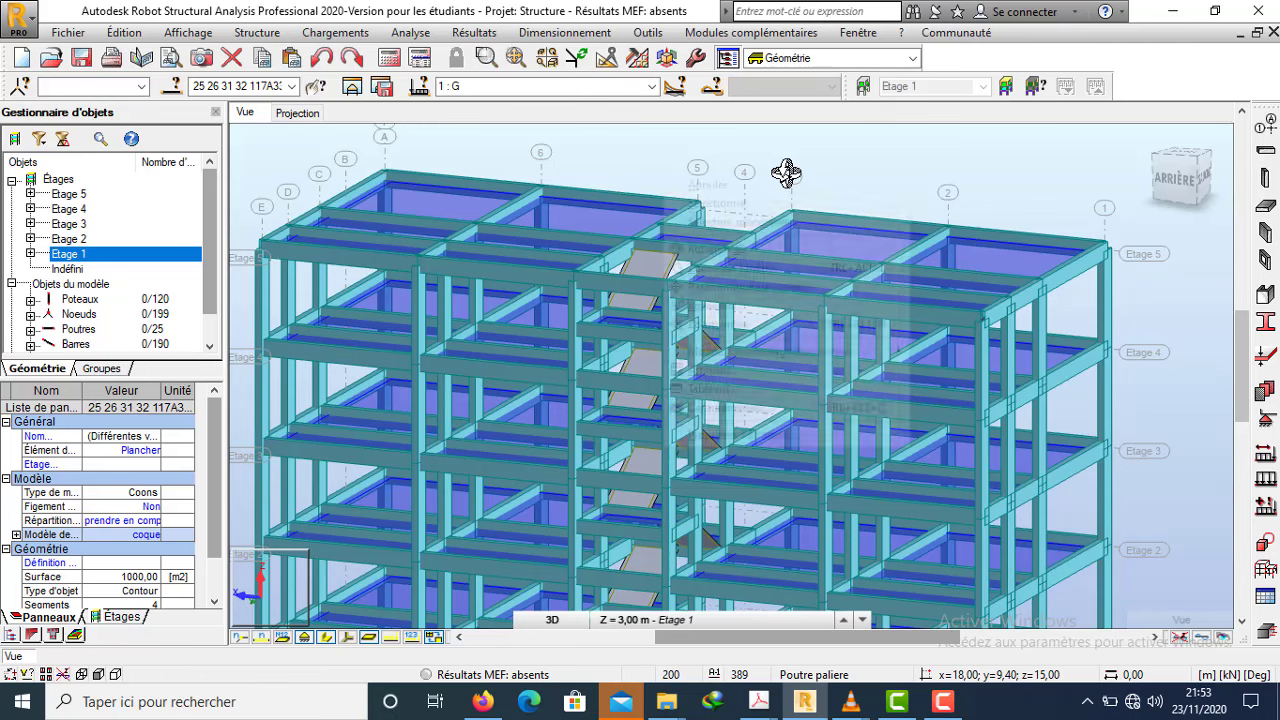
pyautogui.click(776, 204)
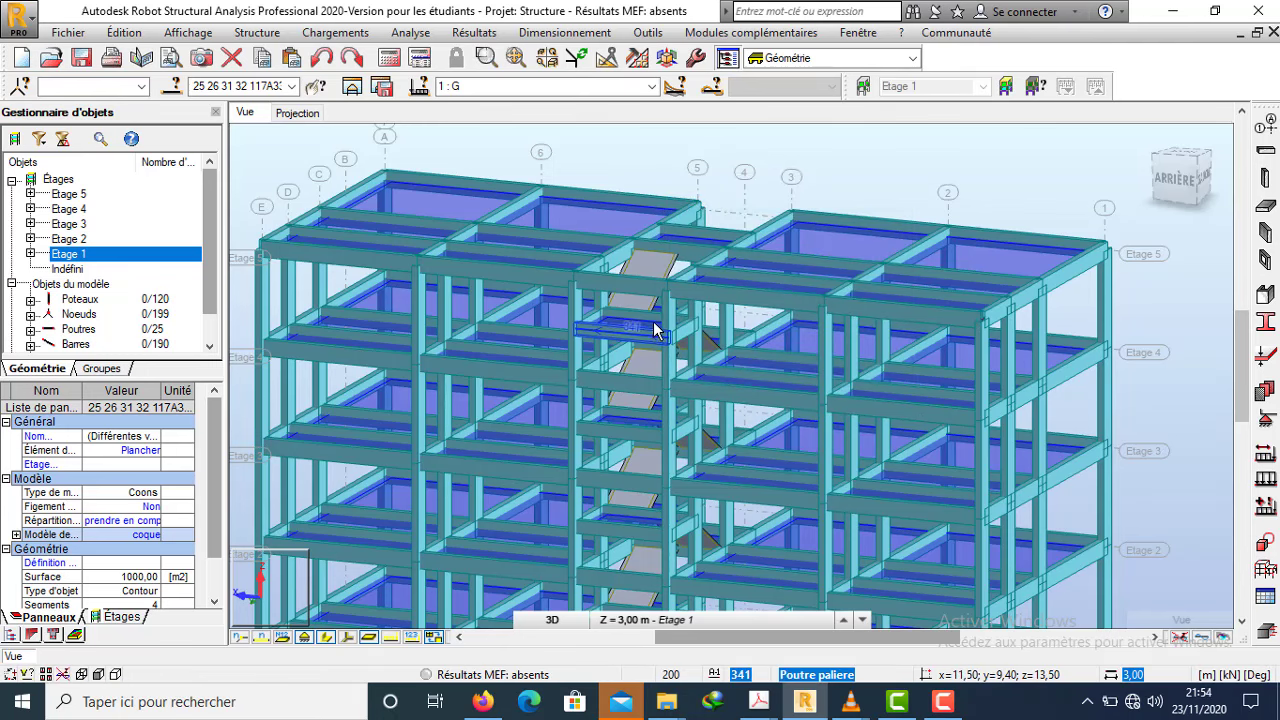
pyautogui.scroll(-4, 740, 355)
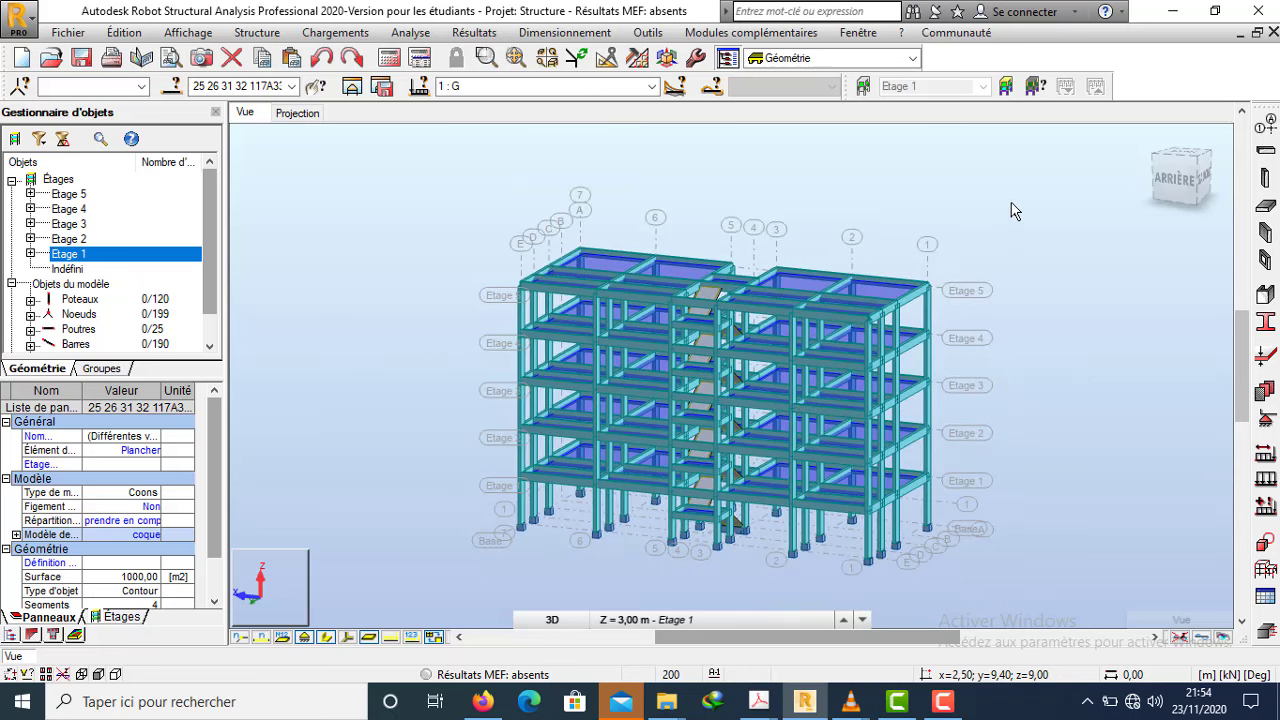
pyautogui.rightClick(1013, 210)
pyautogui.click(1008, 238)
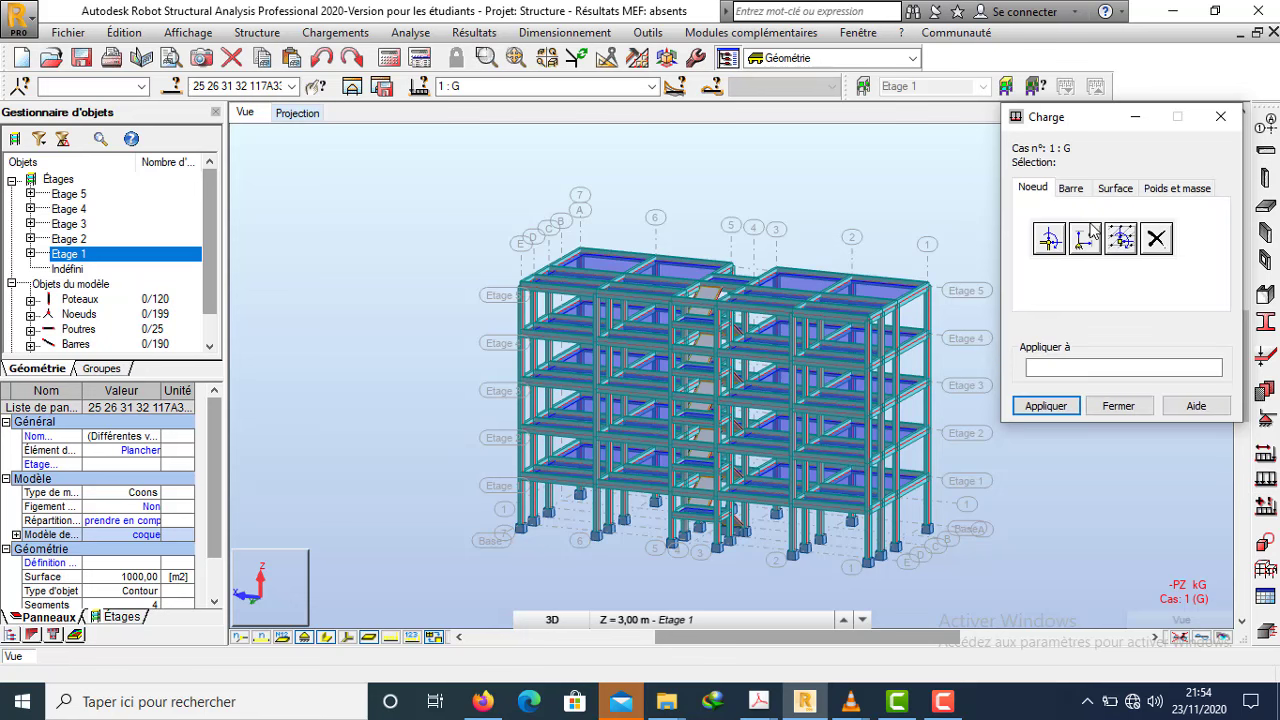
# - Apply a uniform surface load of -1 kPa in the global Z direction to the selected 12 cm slabs under case G
pyautogui.click(1122, 190)
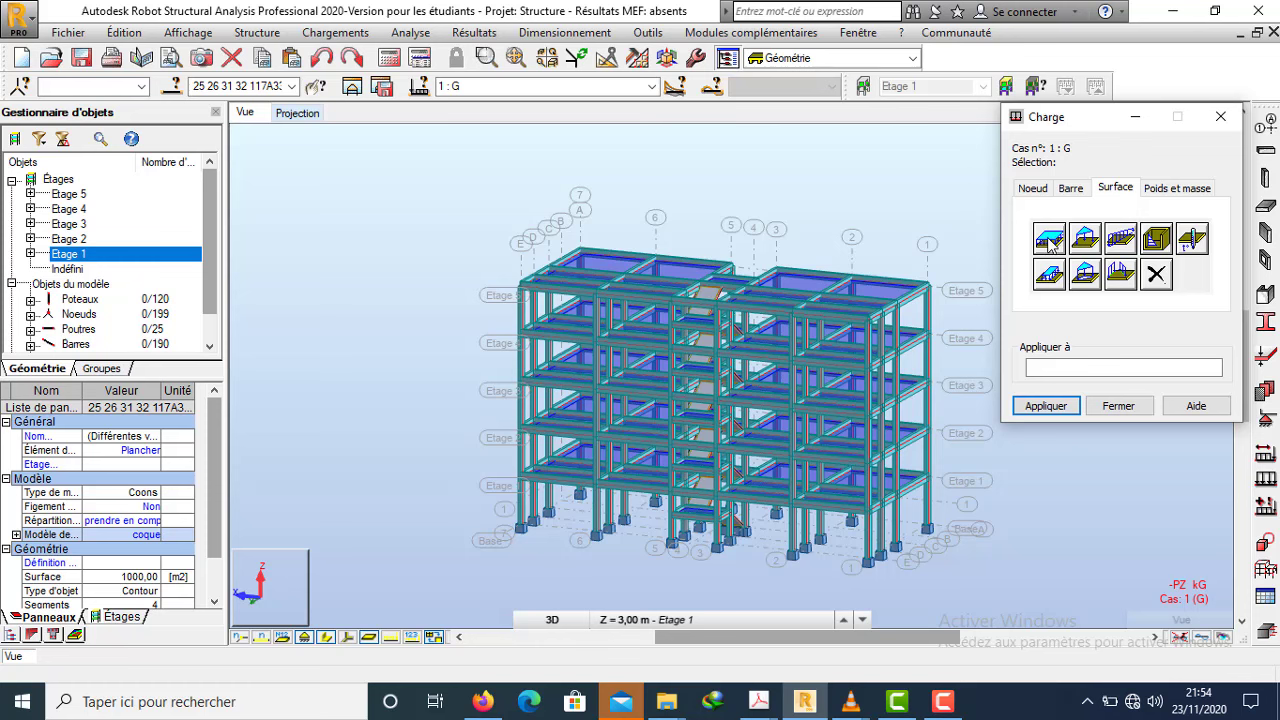
pyautogui.click(1050, 240)
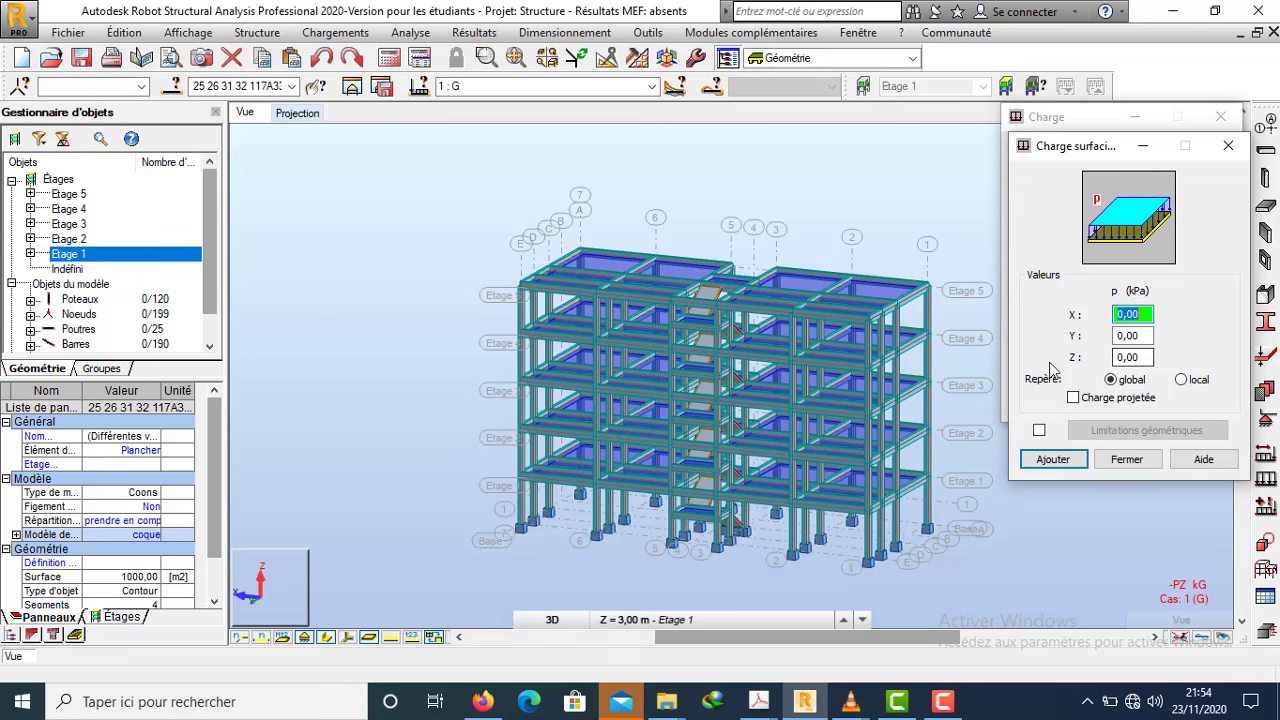
pyautogui.click(1143, 360)
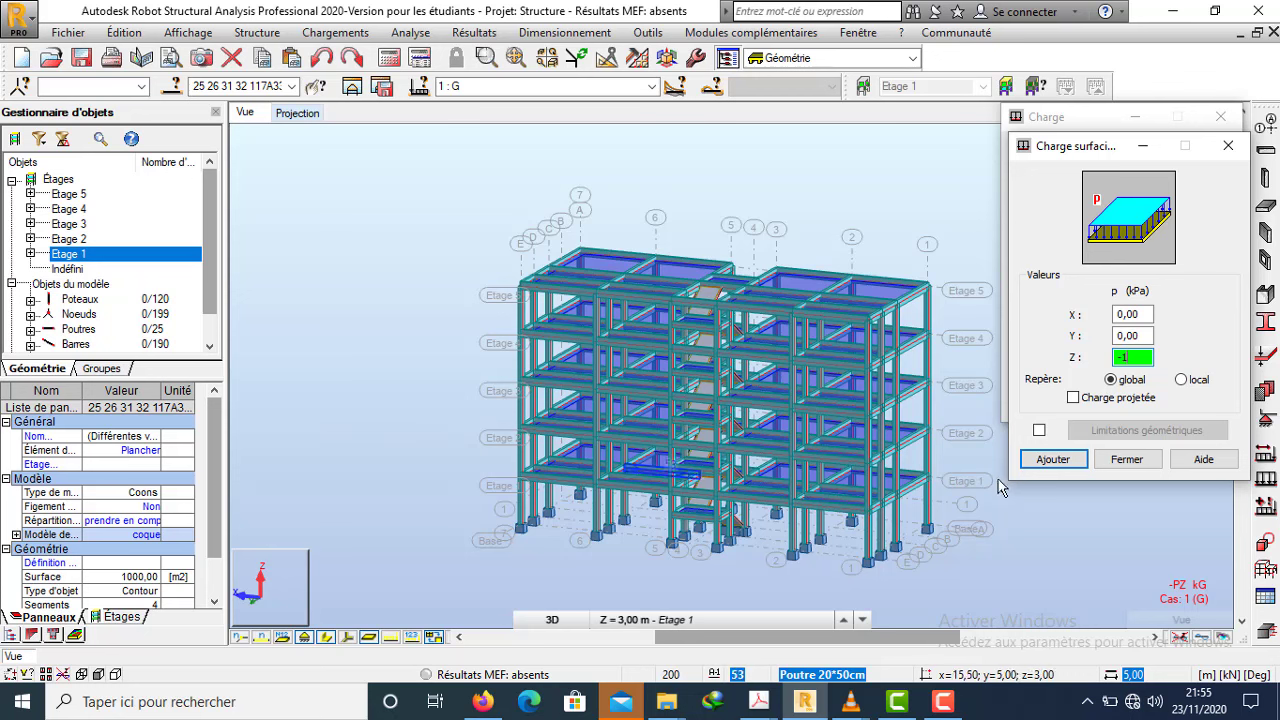
pyautogui.click(1055, 460)
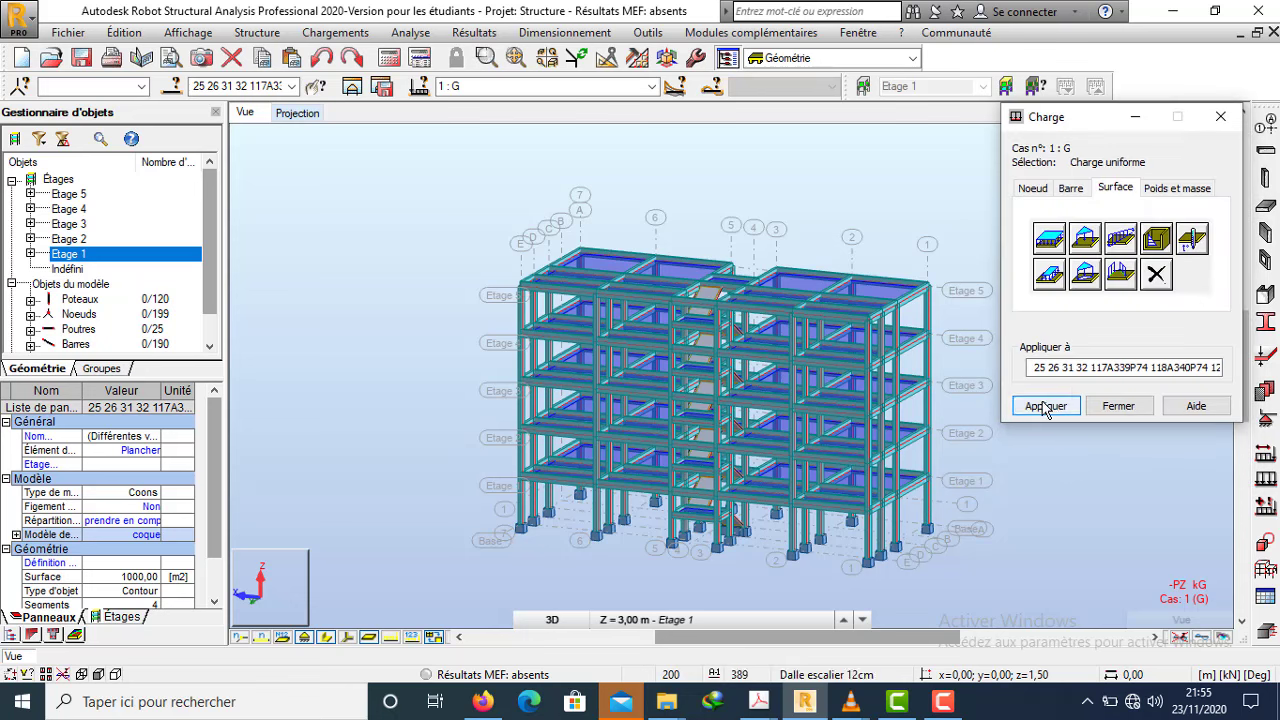
pyautogui.click(1045, 406)
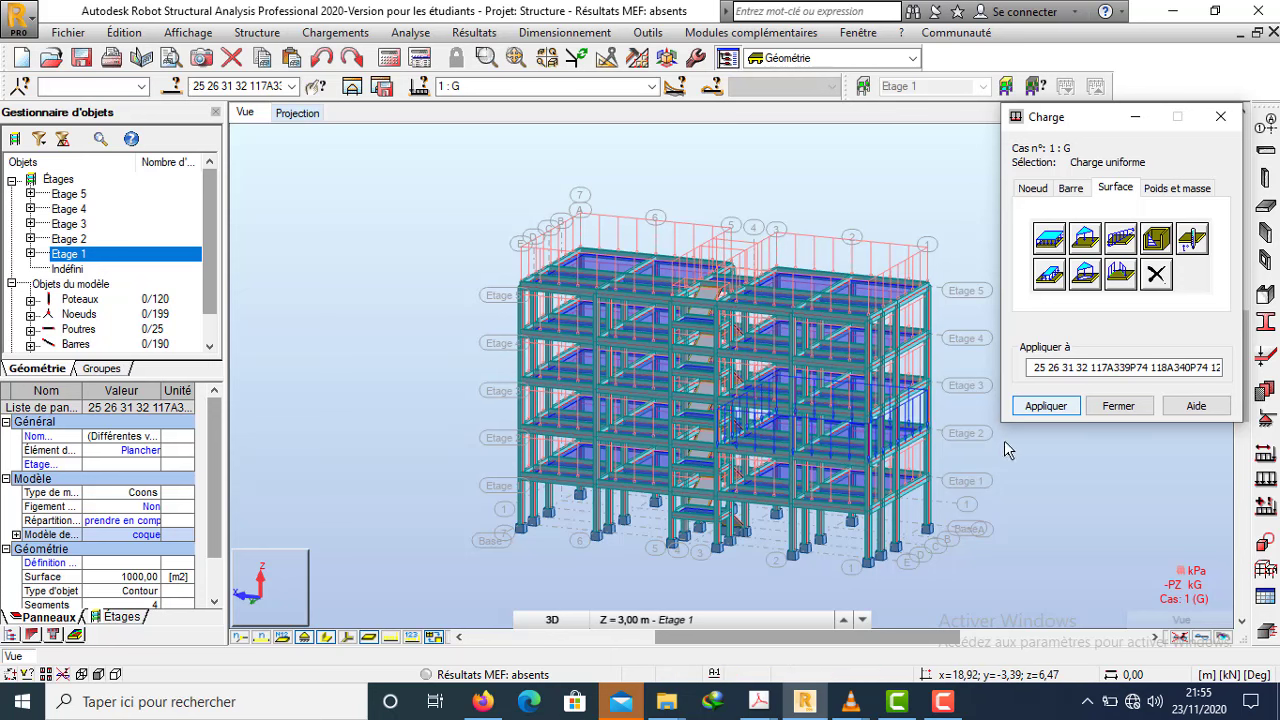
pyautogui.click(1118, 410)
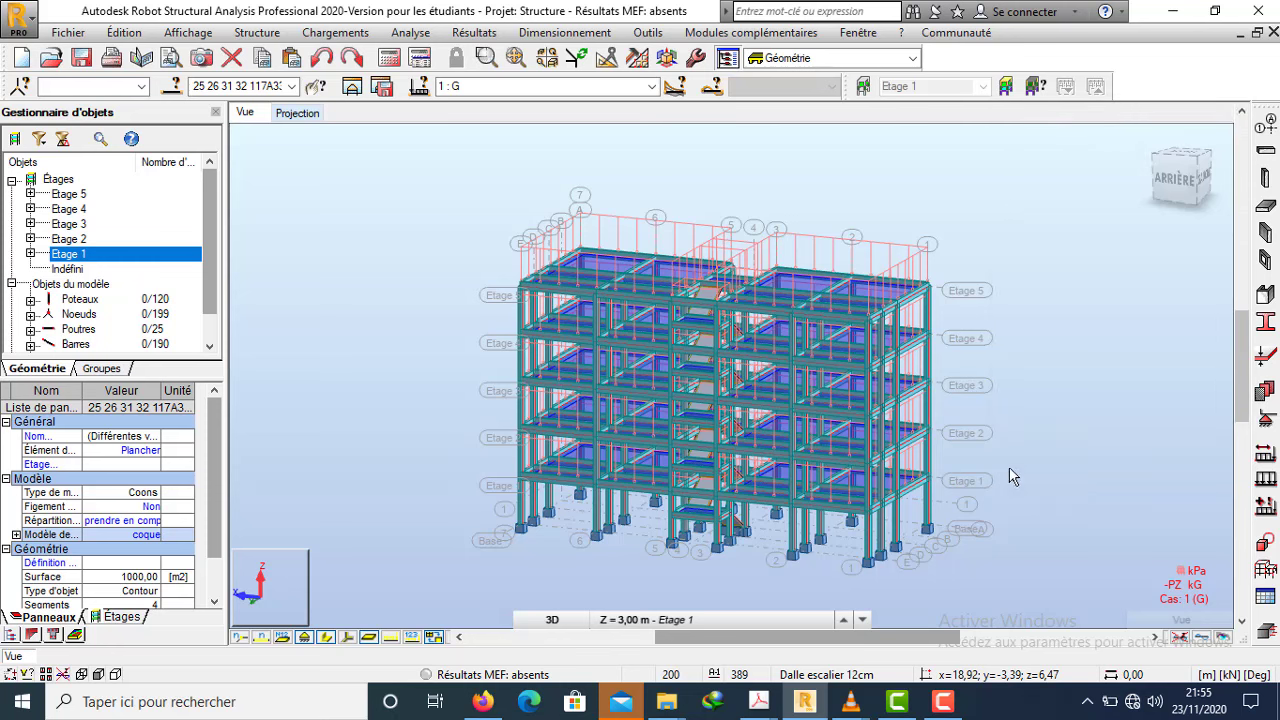
# - Make load case 2 : Q active and open the uniform surface load definition for it
pyautogui.click(649, 88)
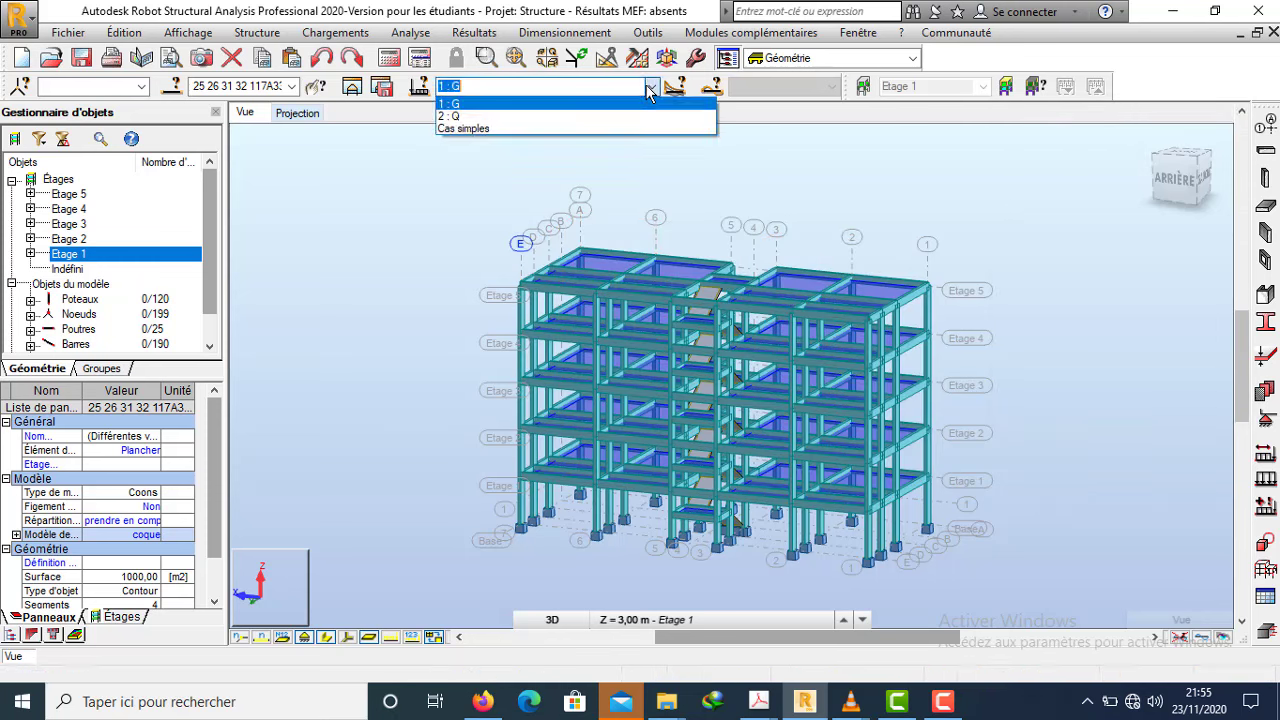
pyautogui.click(548, 116)
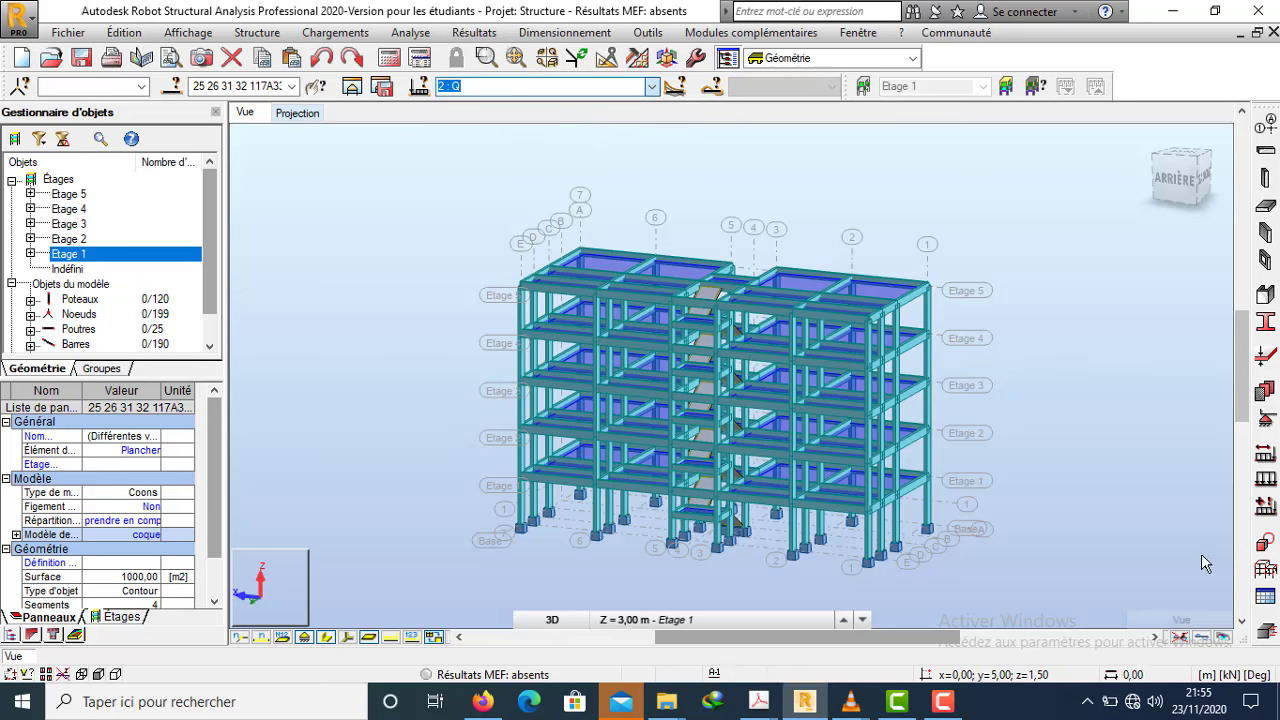
pyautogui.click(1265, 480)
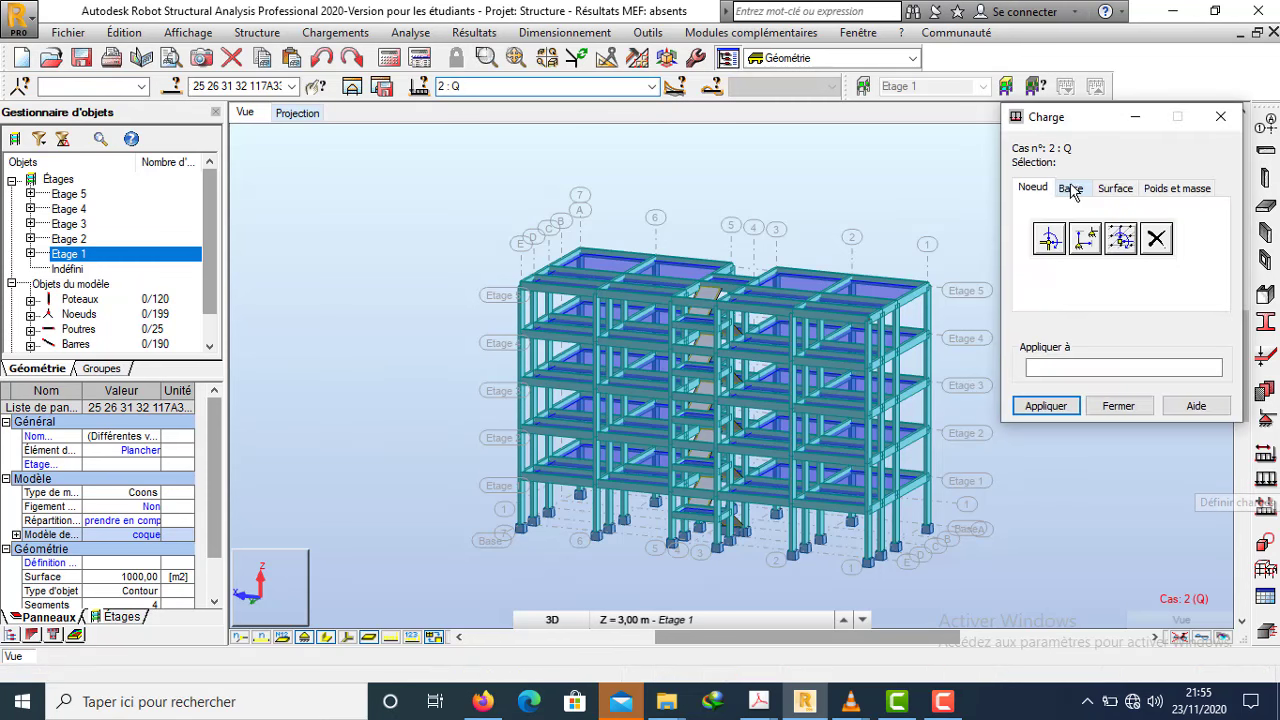
pyautogui.click(1115, 187)
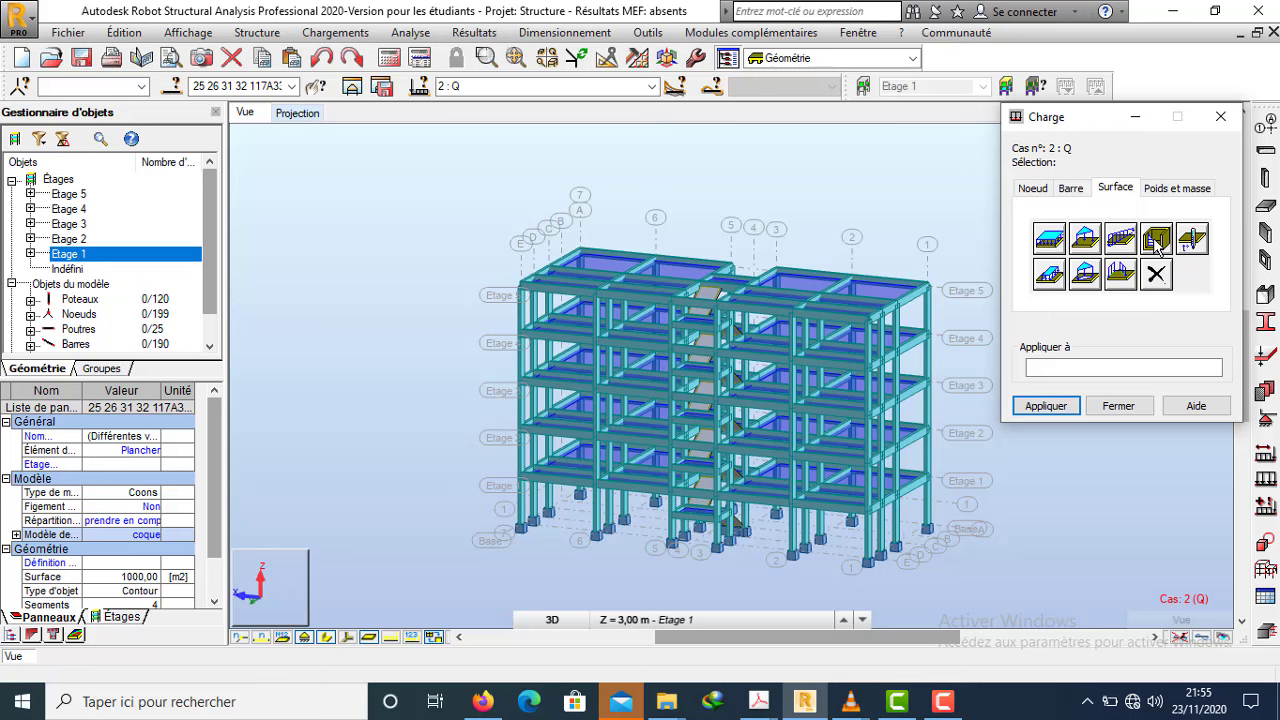
pyautogui.click(1050, 238)
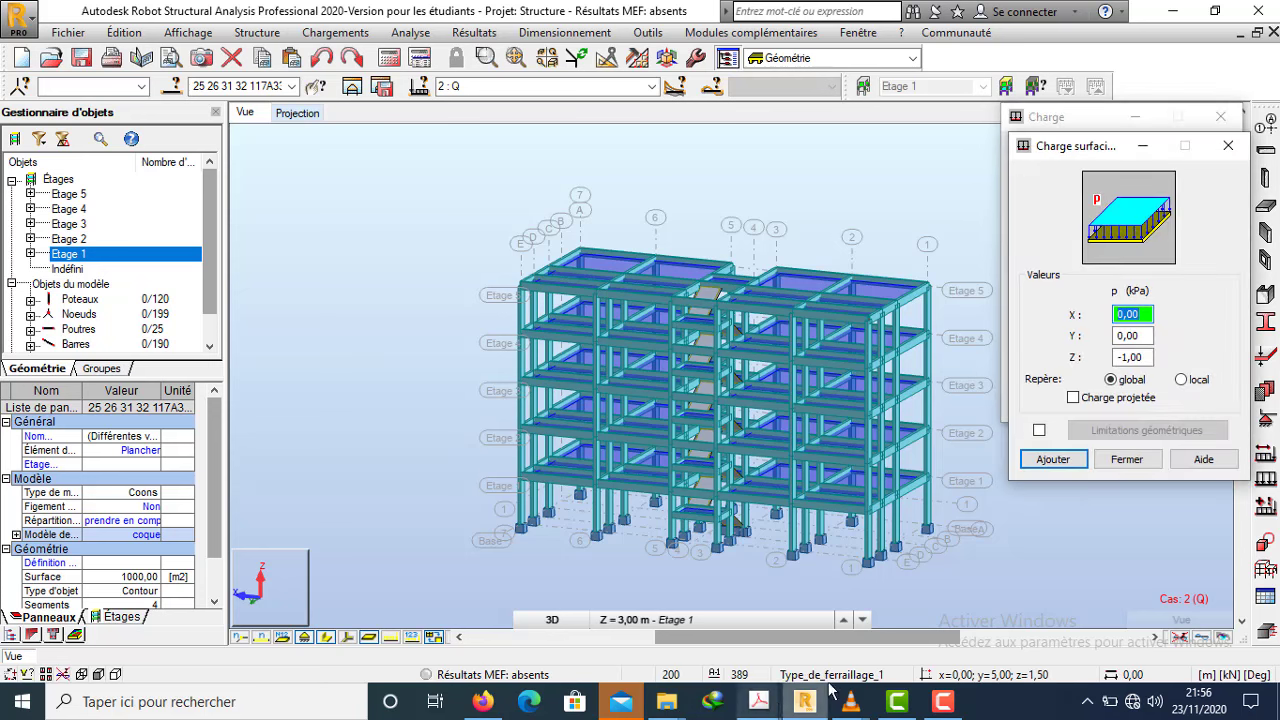
# - Switch to Adobe Acrobat and review the building data, member sizes and load evaluation in Presentation de l'ouvrage.pdf
pyautogui.click(759, 702)
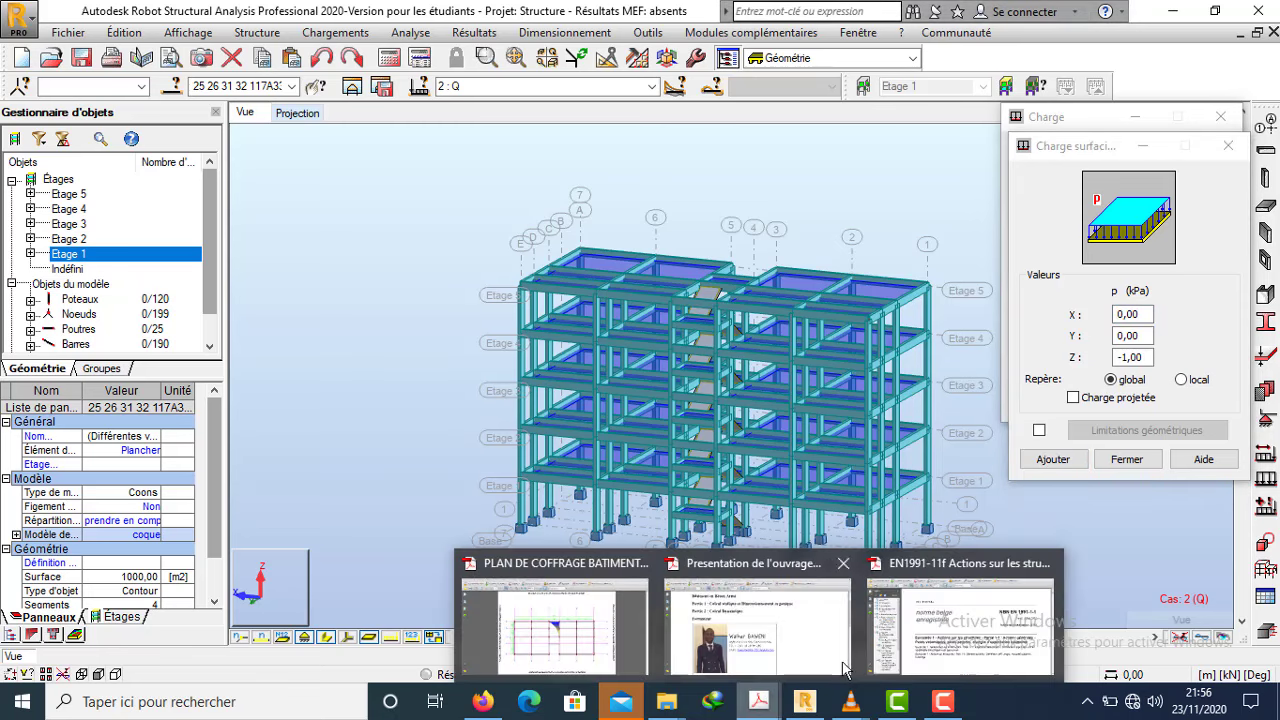
pyautogui.click(960, 610)
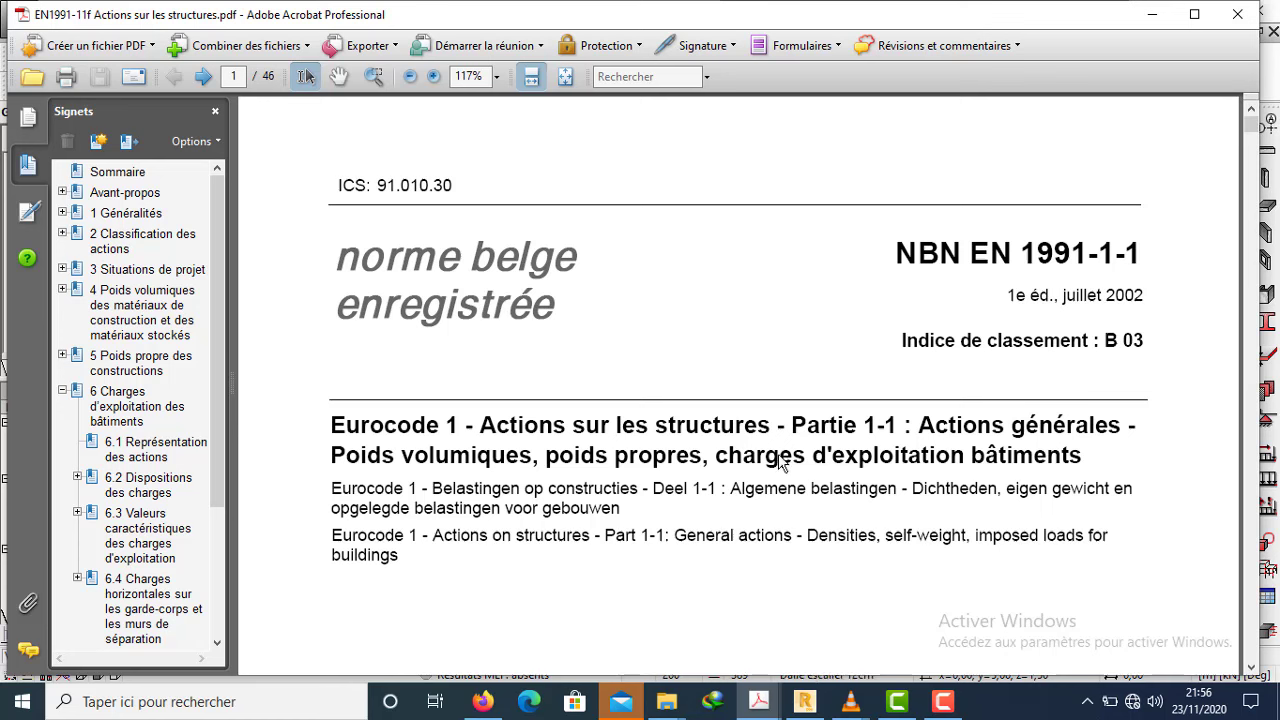
pyautogui.click(760, 700)
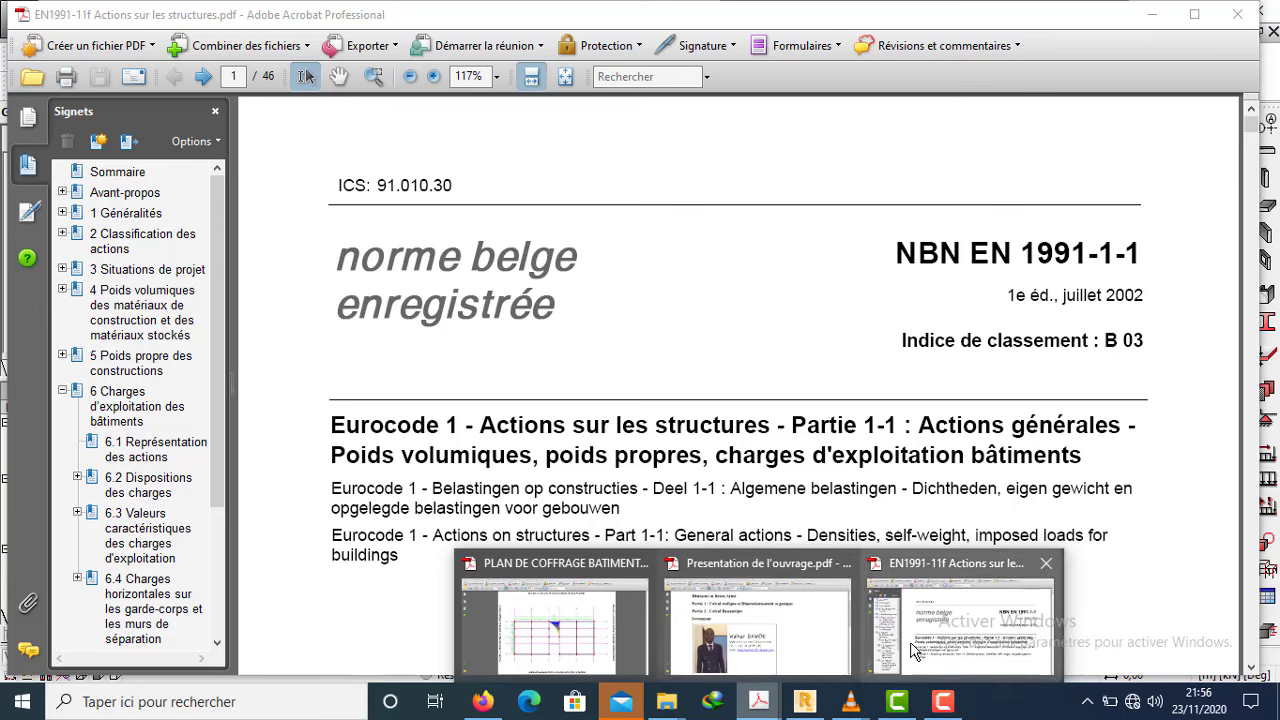
pyautogui.click(757, 620)
pyautogui.scroll(-8, 517, 409)
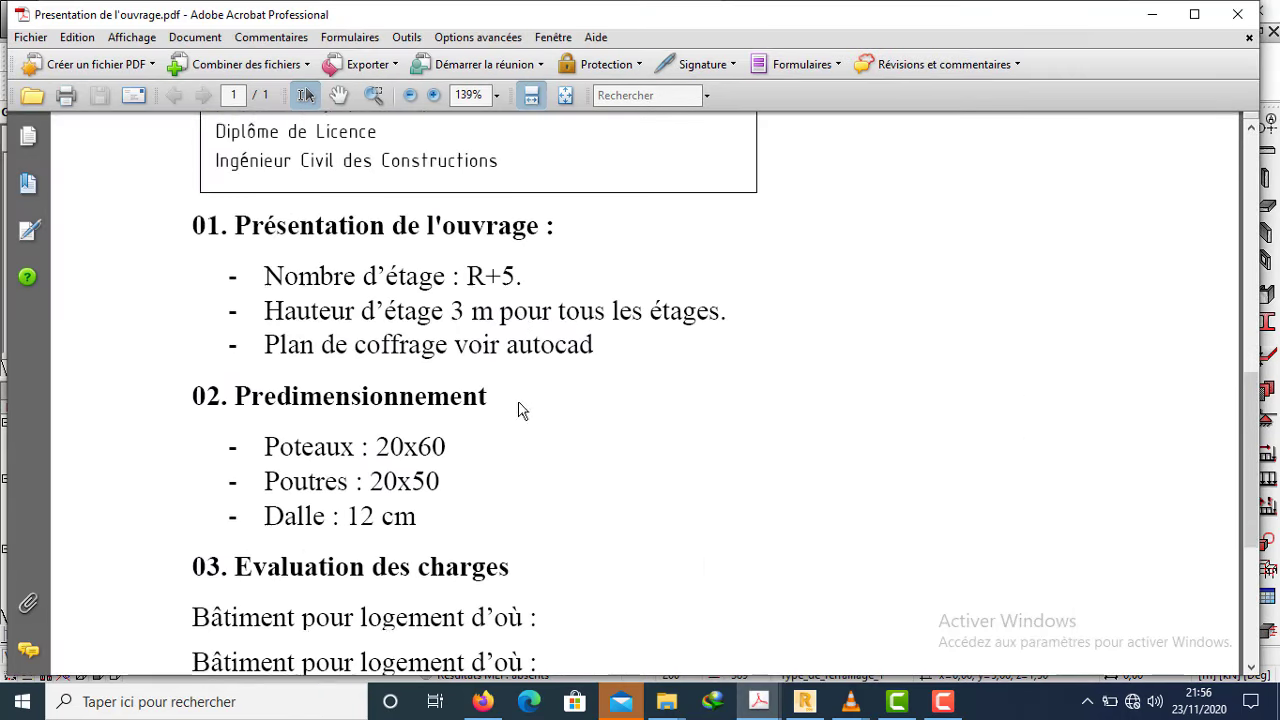
pyautogui.scroll(-6, 519, 409)
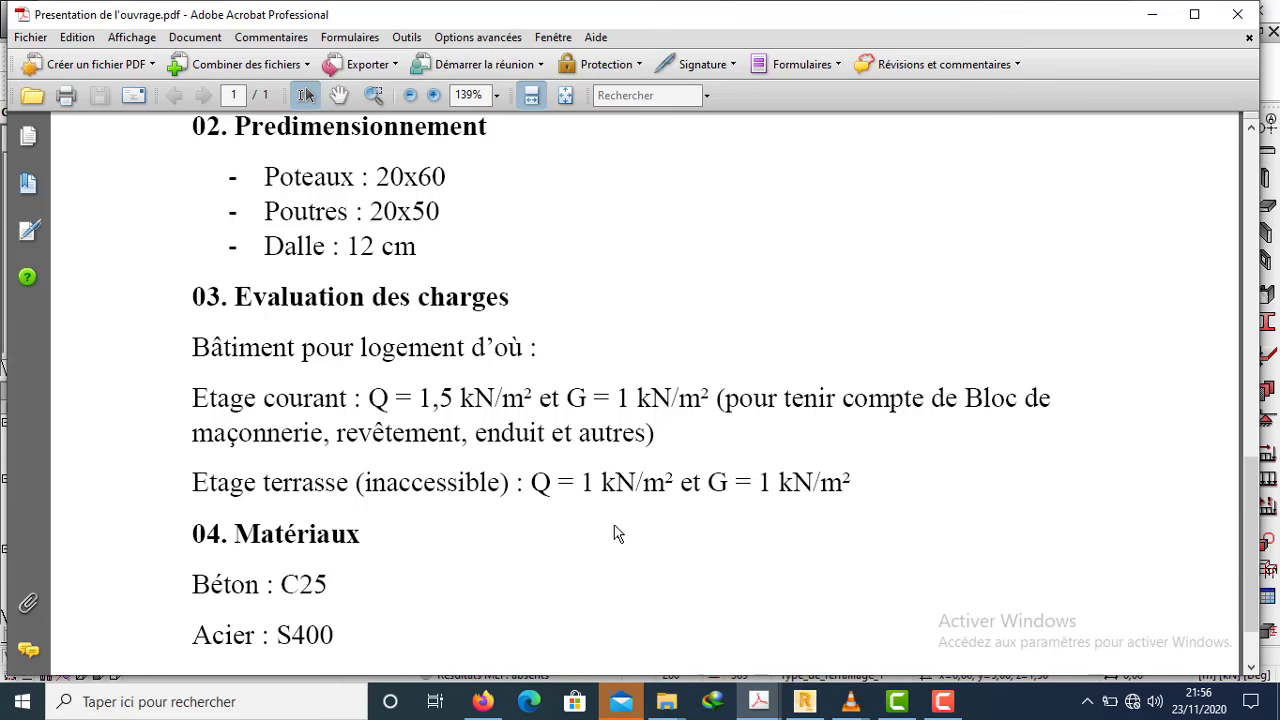
pyautogui.scroll(-4, 473, 440)
pyautogui.scroll(9, 471, 420)
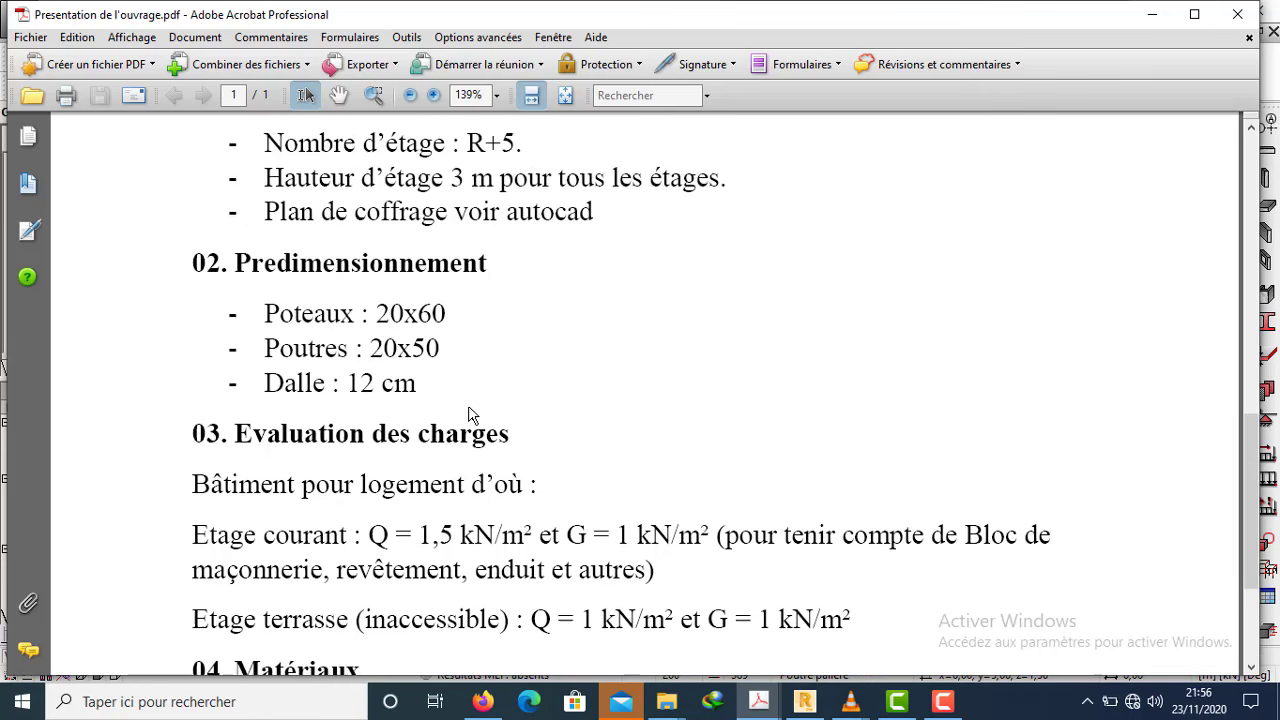
pyautogui.scroll(4, 473, 415)
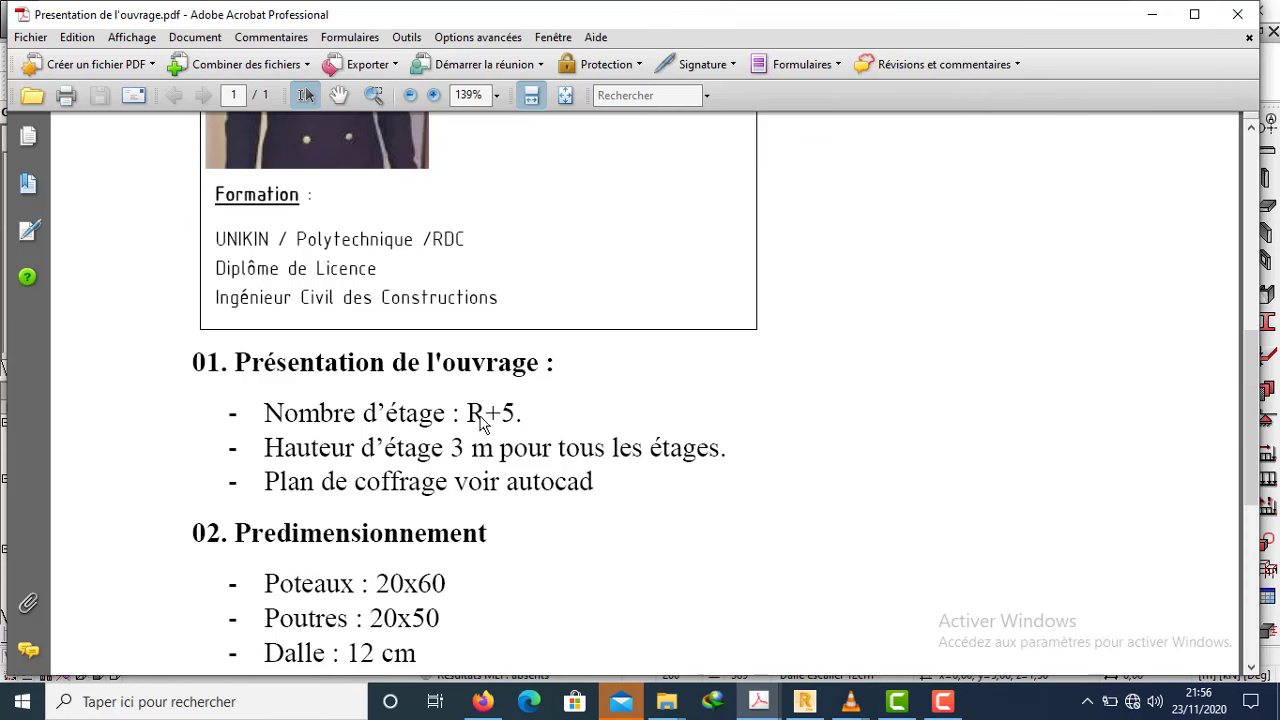
pyautogui.scroll(-11, 600, 443)
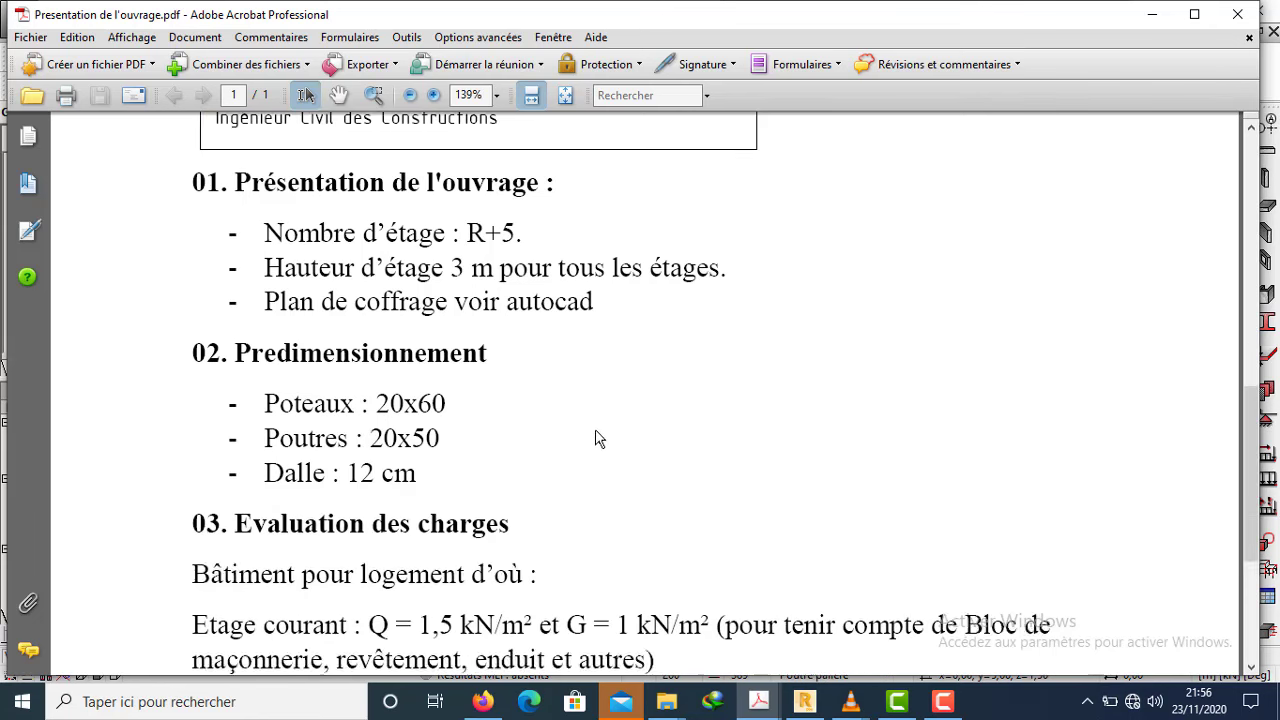
# - Switch to the Eurocode 1 document EN1991-11f Actions sur les structures.pdf and go to page 23
pyautogui.click(765, 701)
pyautogui.click(885, 615)
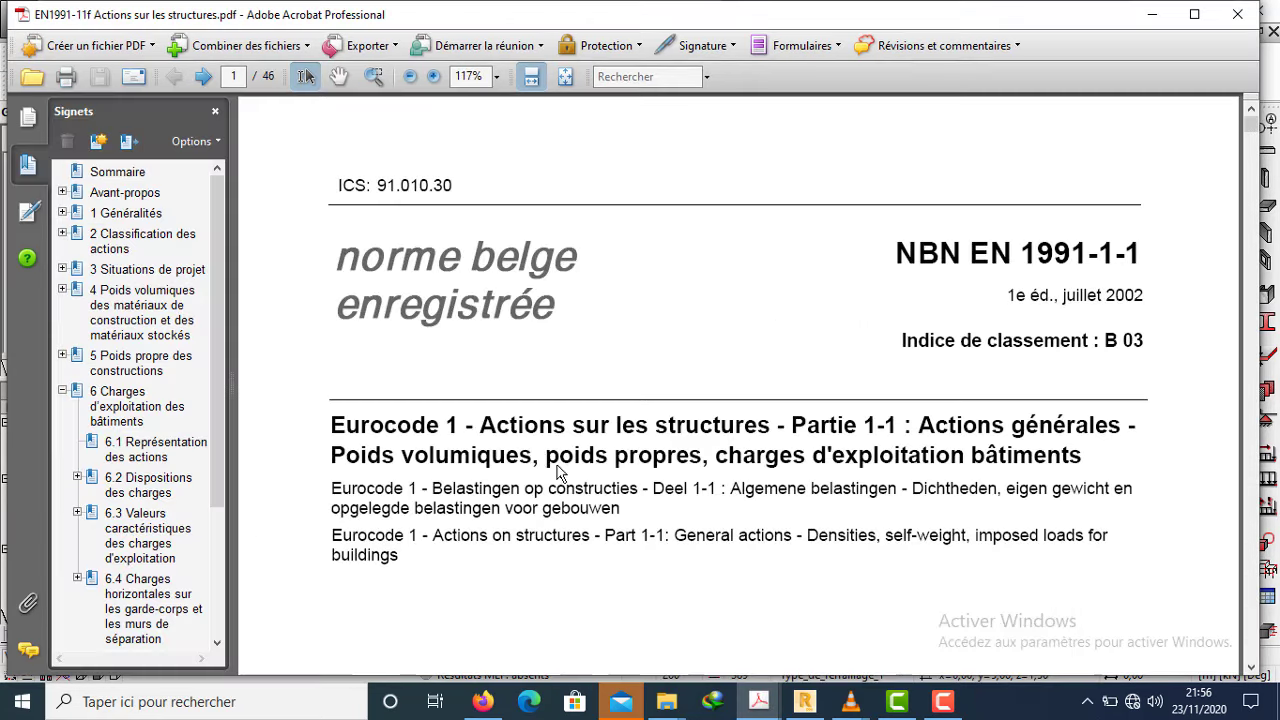
pyautogui.scroll(-20, 437, 409)
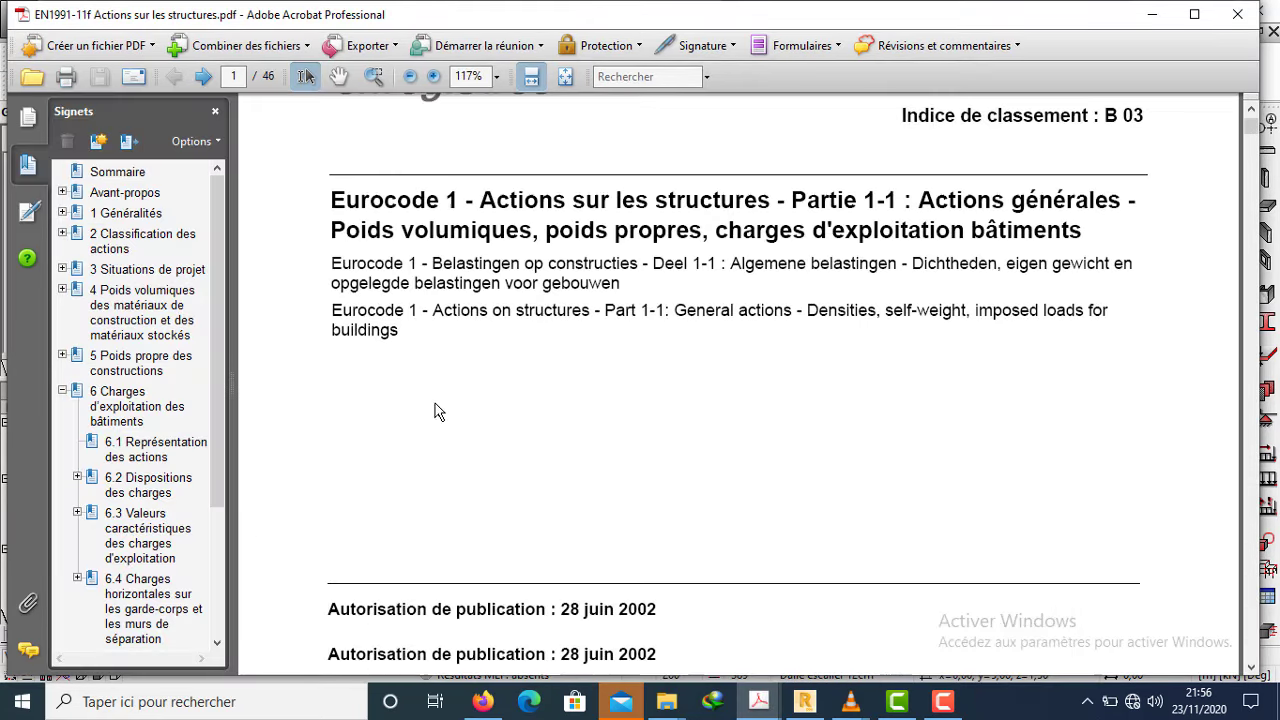
pyautogui.scroll(-20, 441, 430)
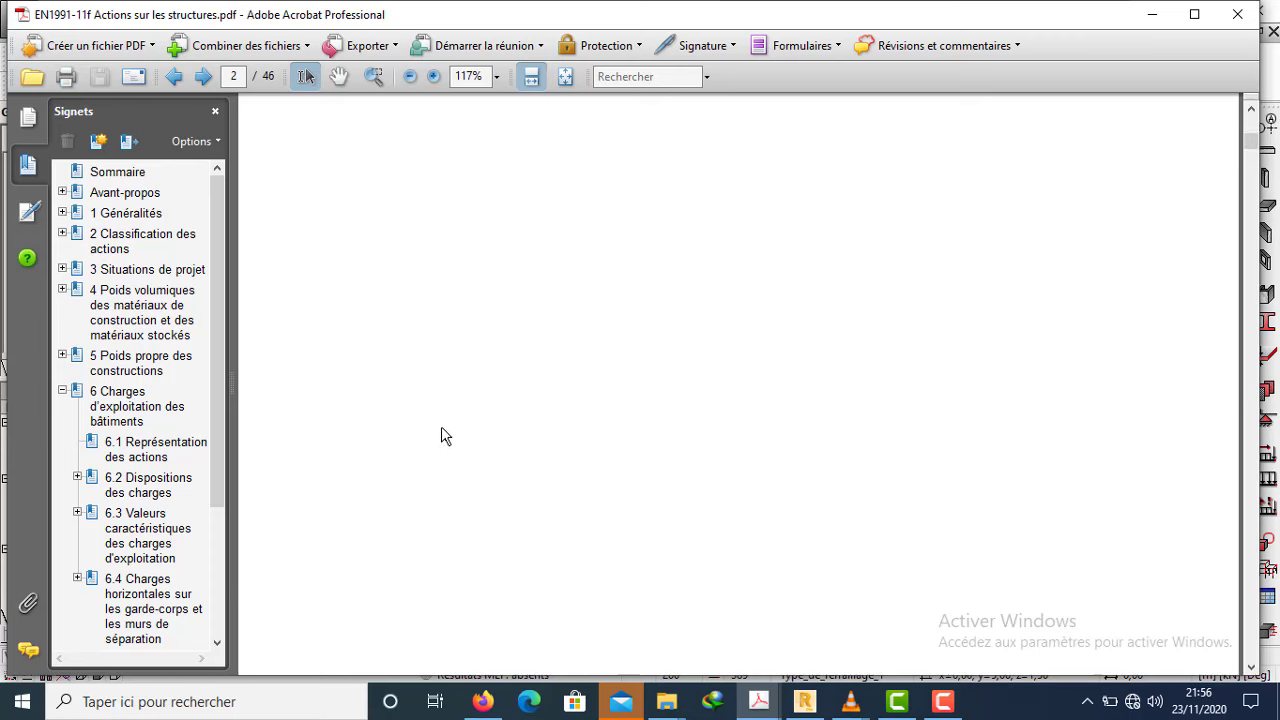
pyautogui.scroll(-15, 448, 425)
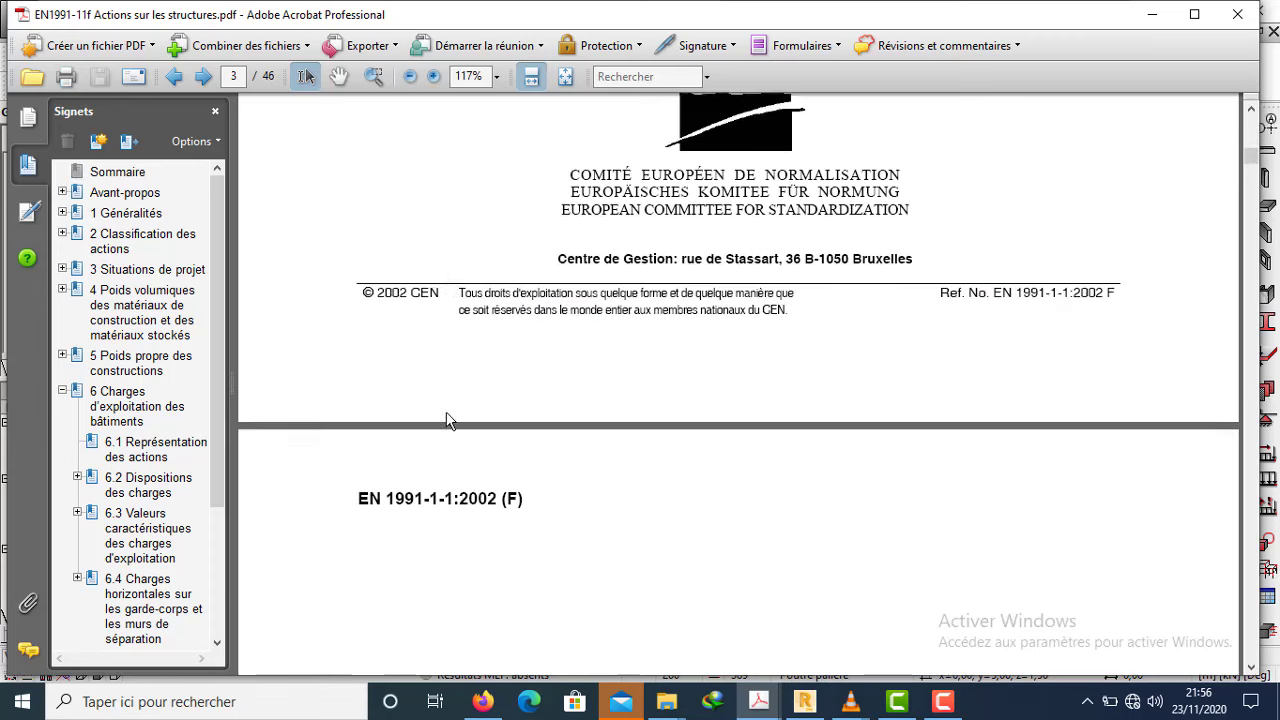
pyautogui.click(246, 85)
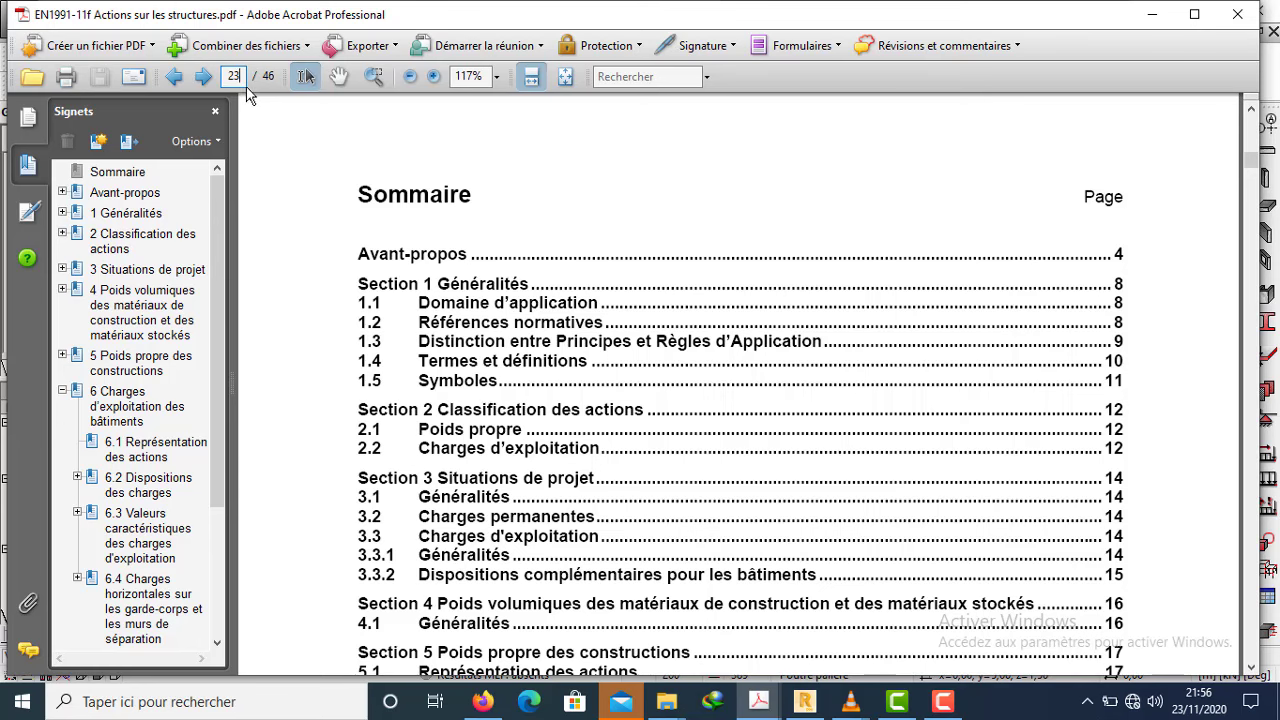
pyautogui.write('23')
pyautogui.press('Return')
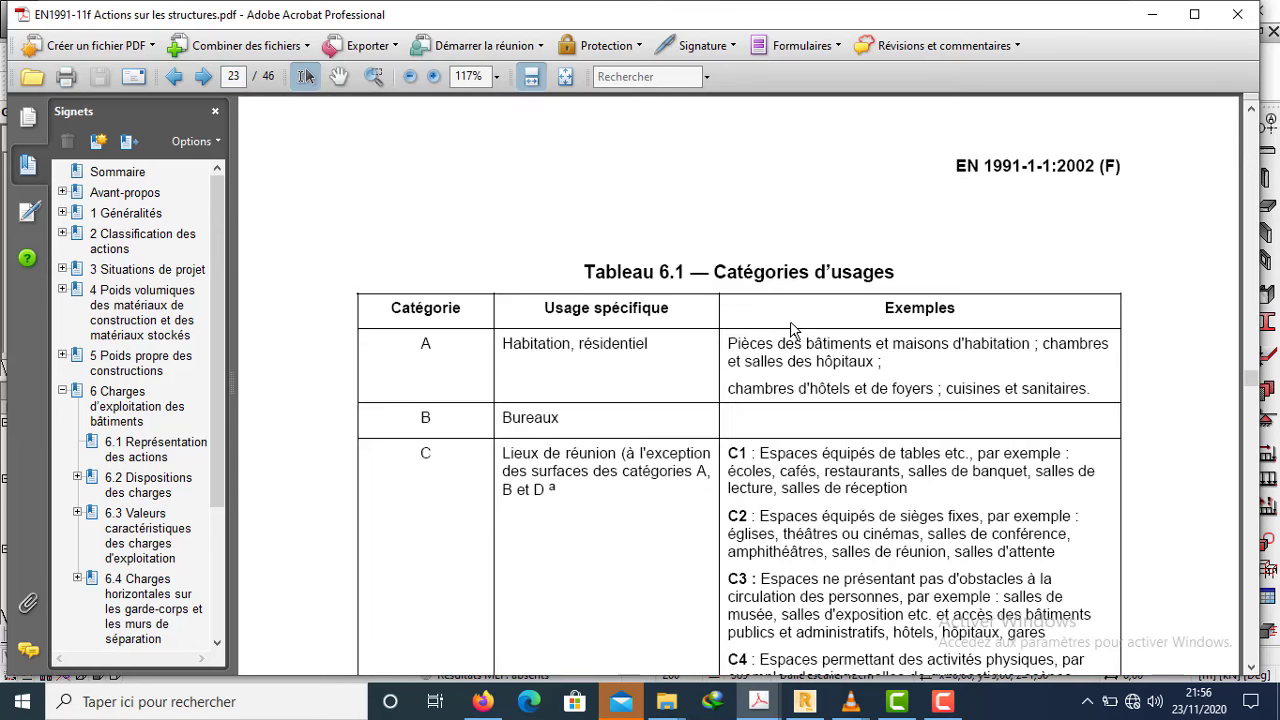
# - Review the usage categories in Tableau 6.1 and the live loads for floors, stairs and balconies in Tableau 6.2
pyautogui.scroll(-2, 790, 327)
pyautogui.scroll(15, 829, 234)
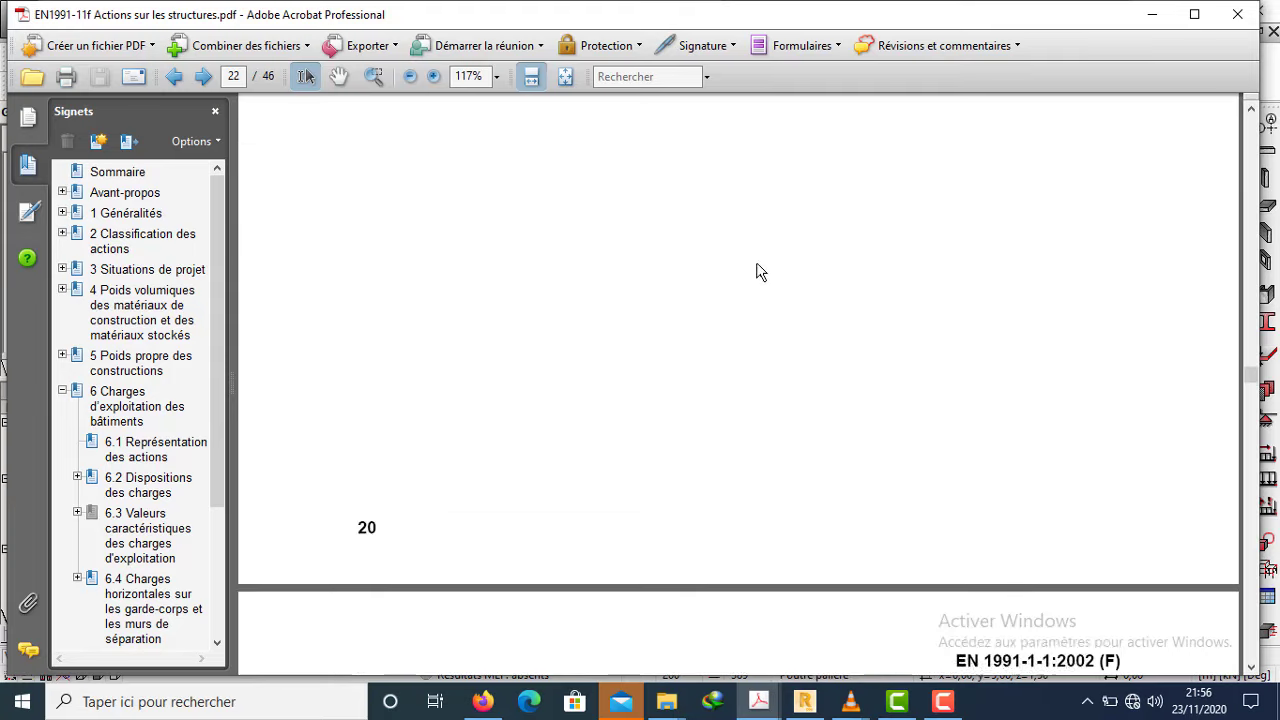
pyautogui.scroll(7, 722, 284)
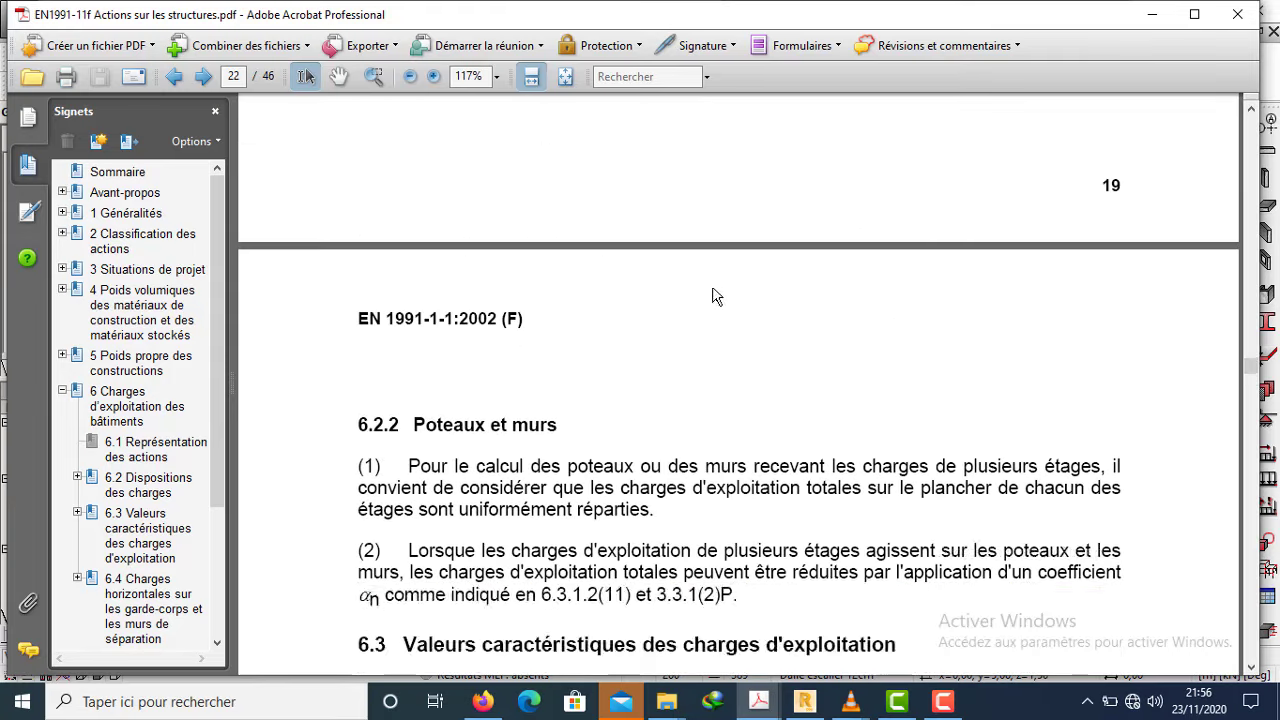
pyautogui.scroll(-15, 705, 318)
pyautogui.scroll(-6, 705, 318)
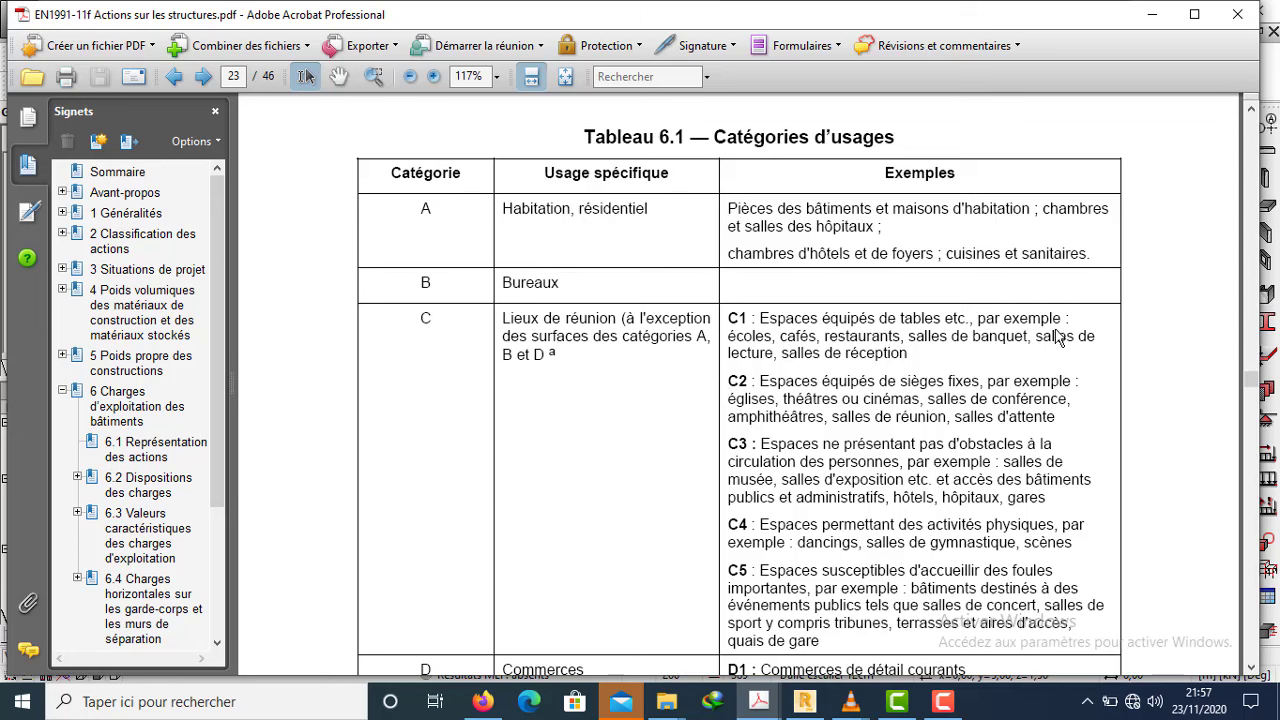
pyautogui.scroll(-1, 887, 545)
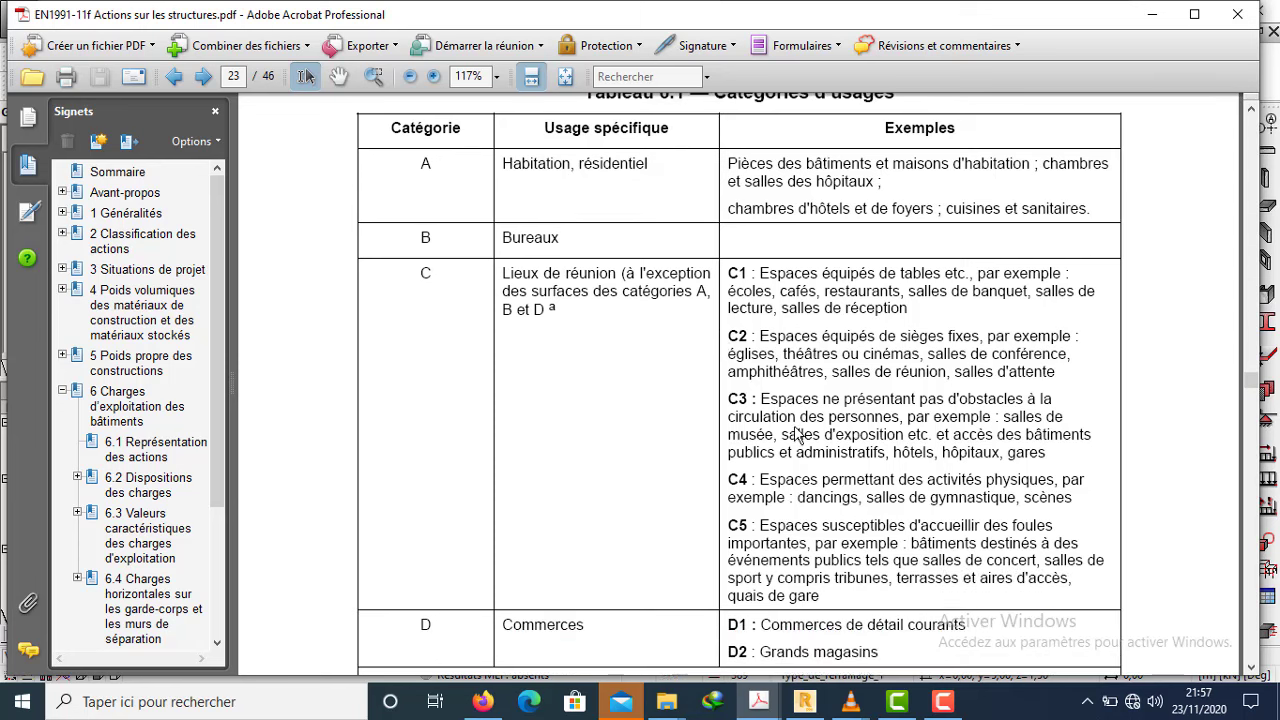
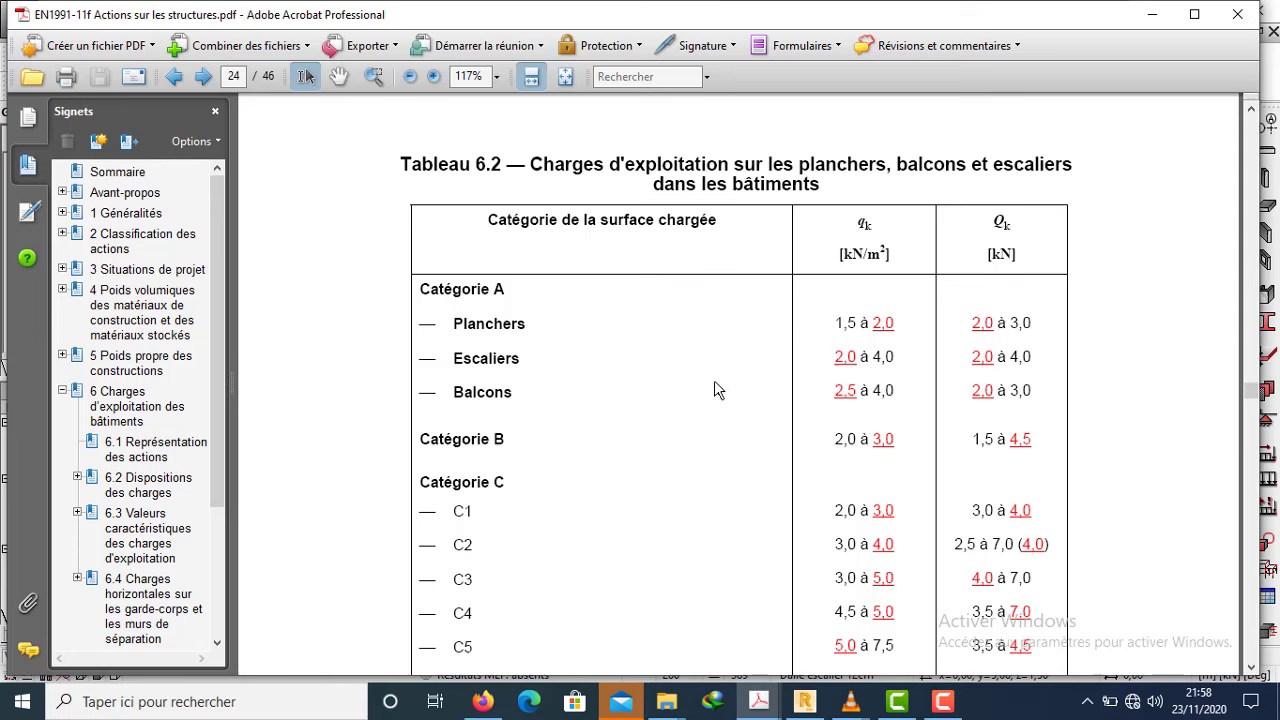
# - Switch to Robot Structural Analysis and apply a uniform surface load of -1.5 kPa in global Z to the selected floor slabs under case Q
pyautogui.click(810, 703)
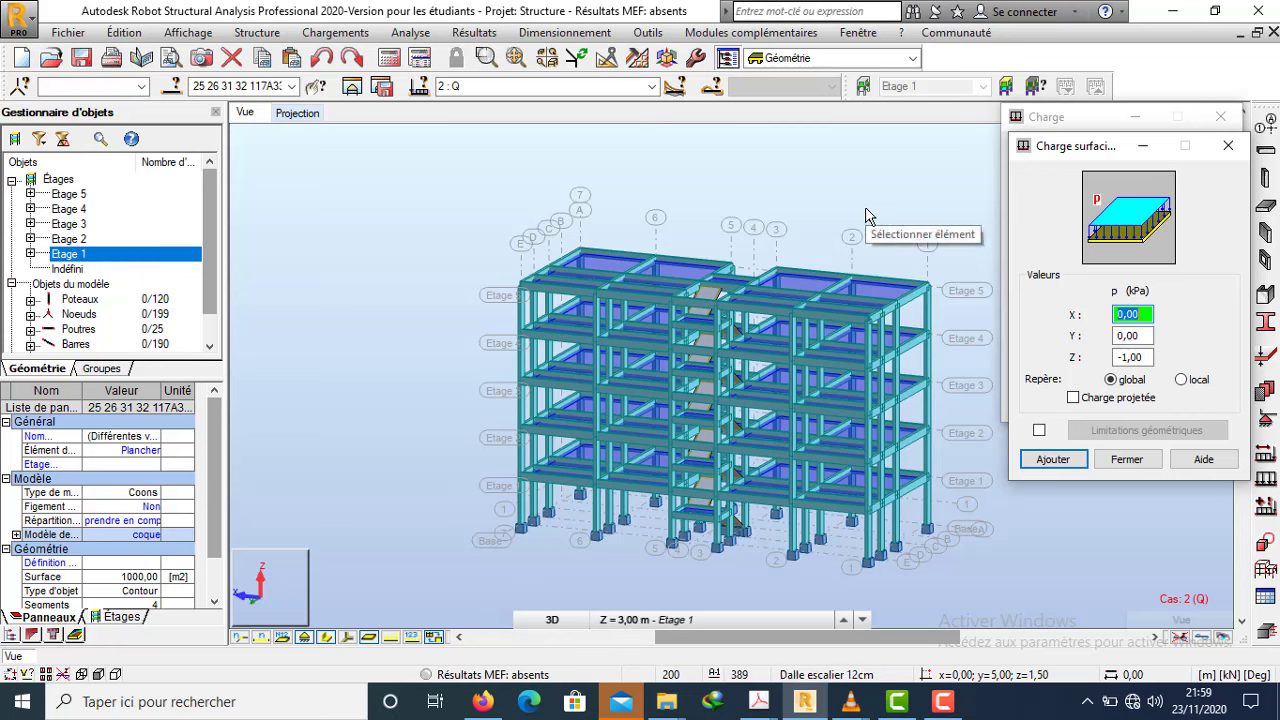
pyautogui.click(1140, 360)
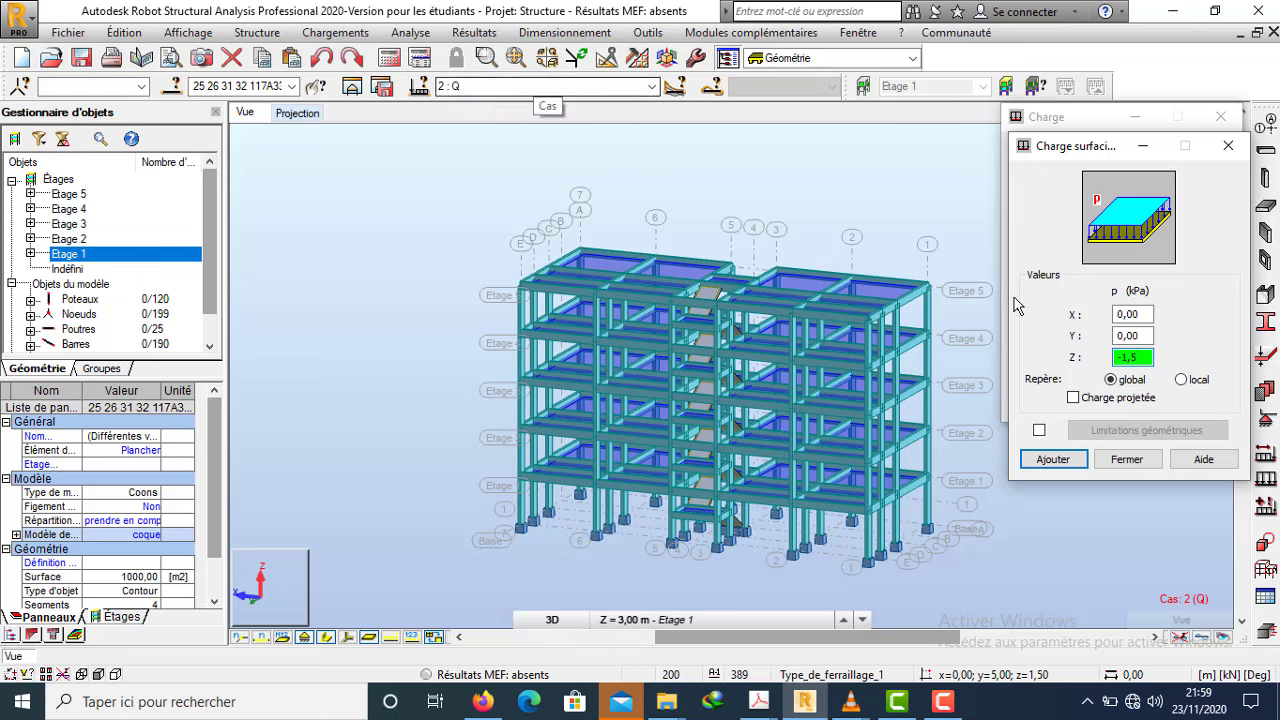
pyautogui.click(1052, 462)
pyautogui.click(1052, 410)
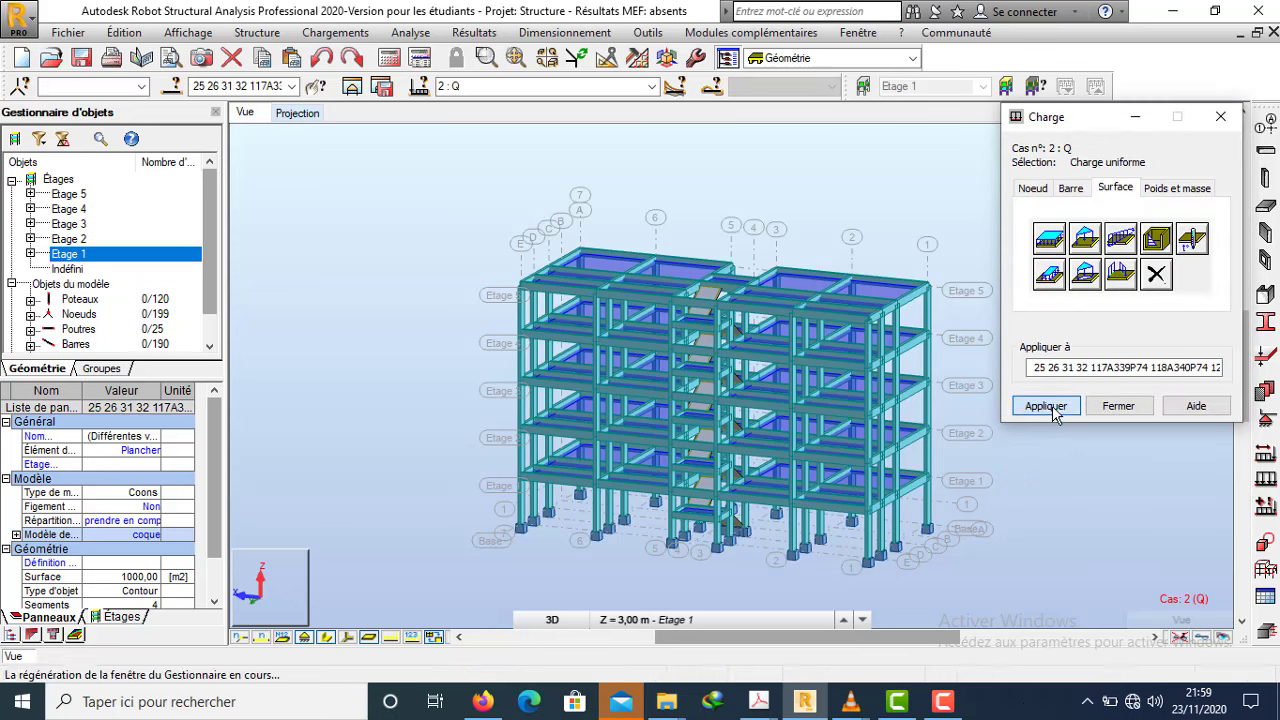
pyautogui.click(1104, 412)
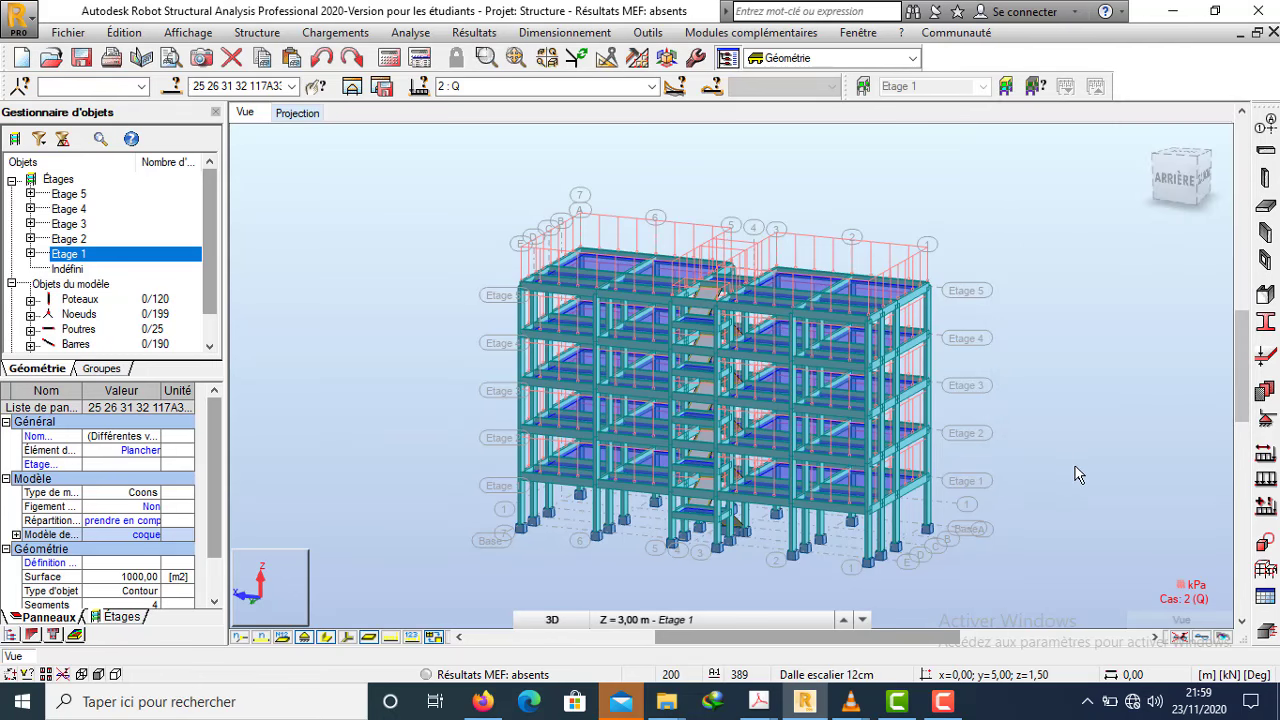
# - Clear the current selection and select all panels whose thickness is Dalle escalier 12cm
pyautogui.click(840, 177)
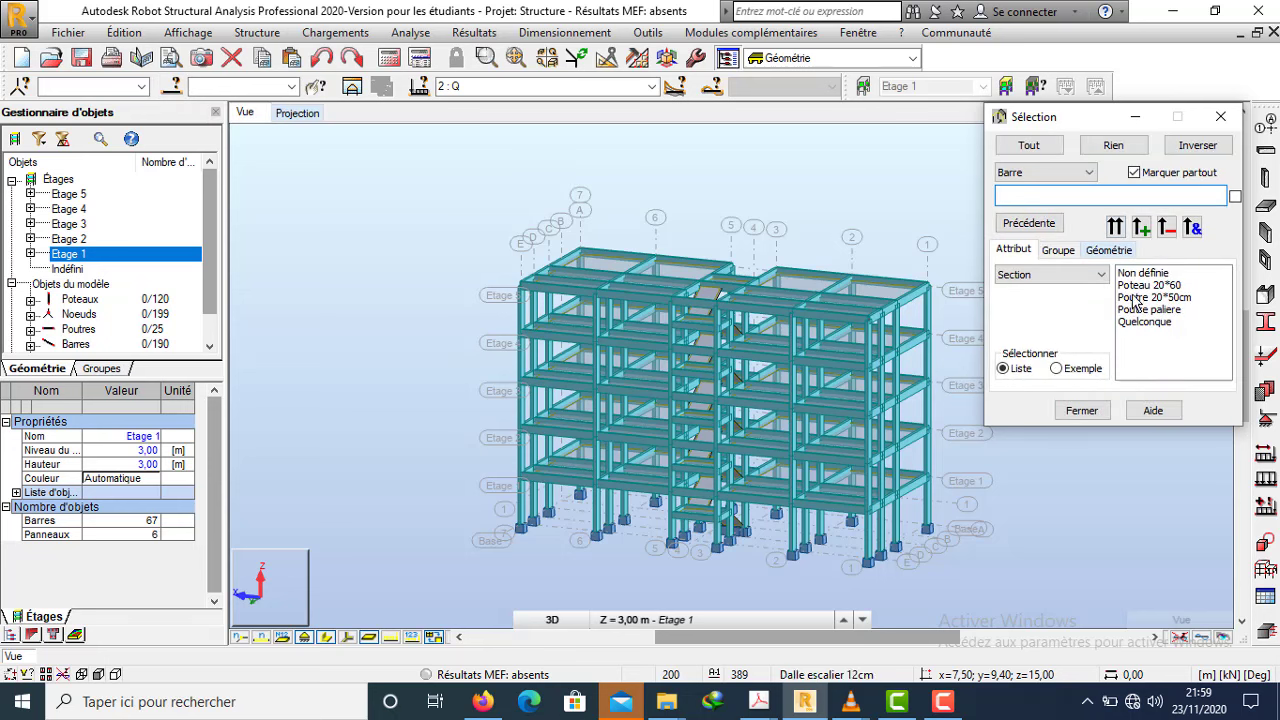
pyautogui.click(1060, 173)
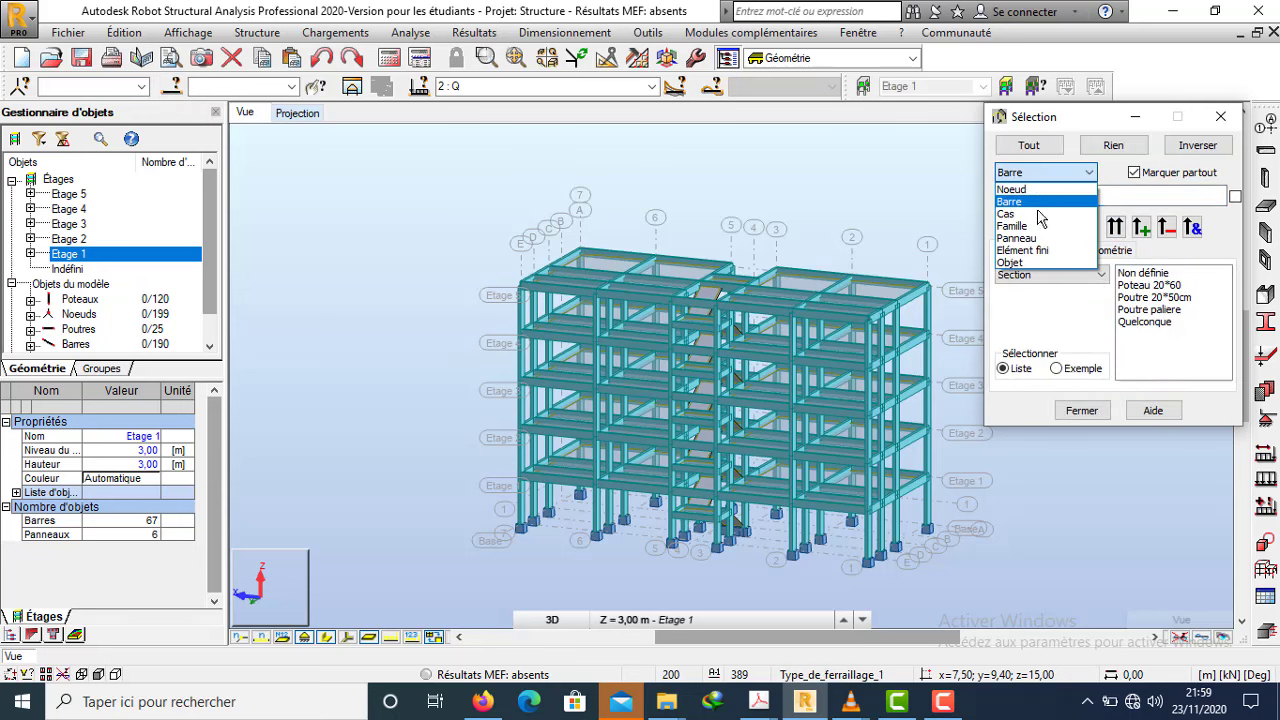
pyautogui.click(1034, 239)
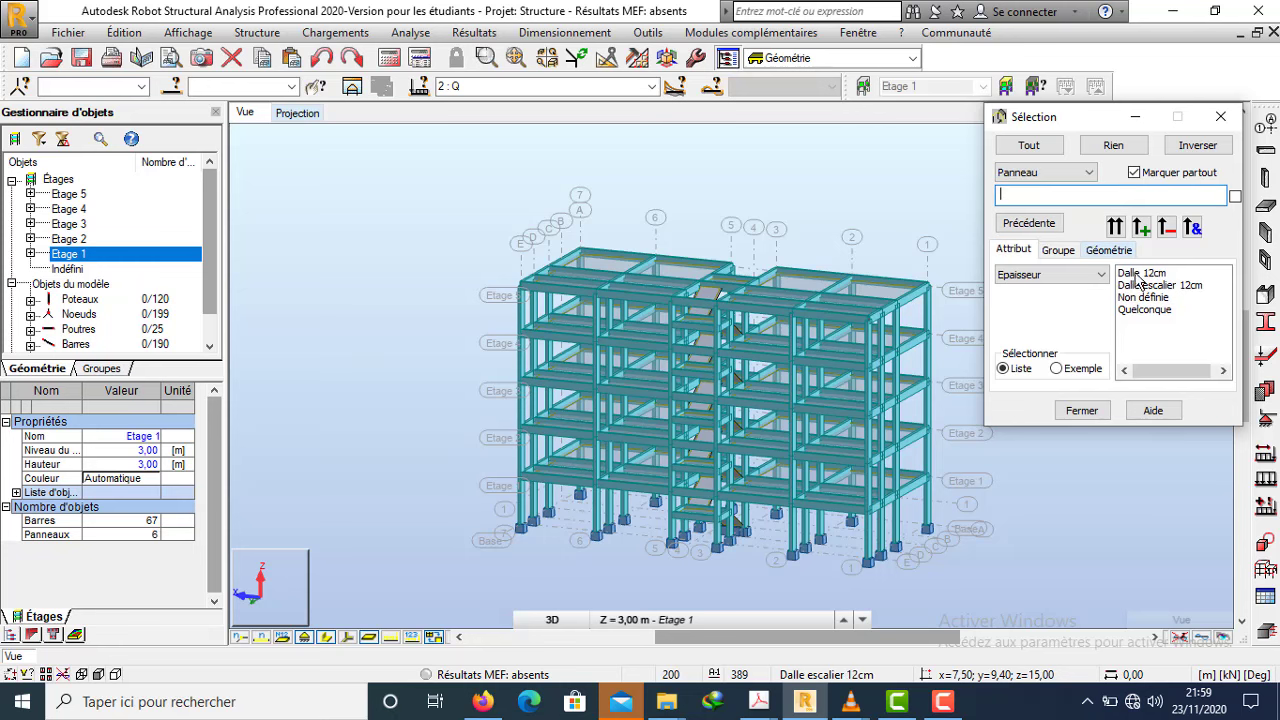
pyautogui.click(1163, 288)
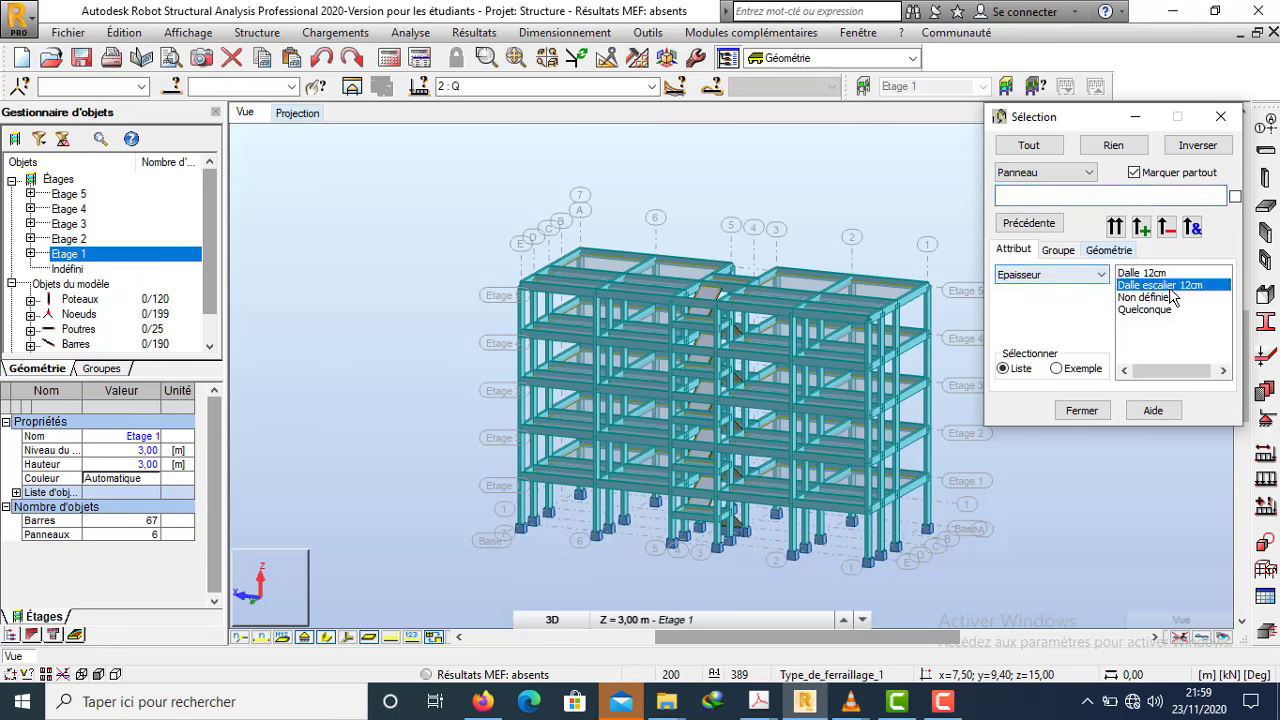
pyautogui.click(1114, 229)
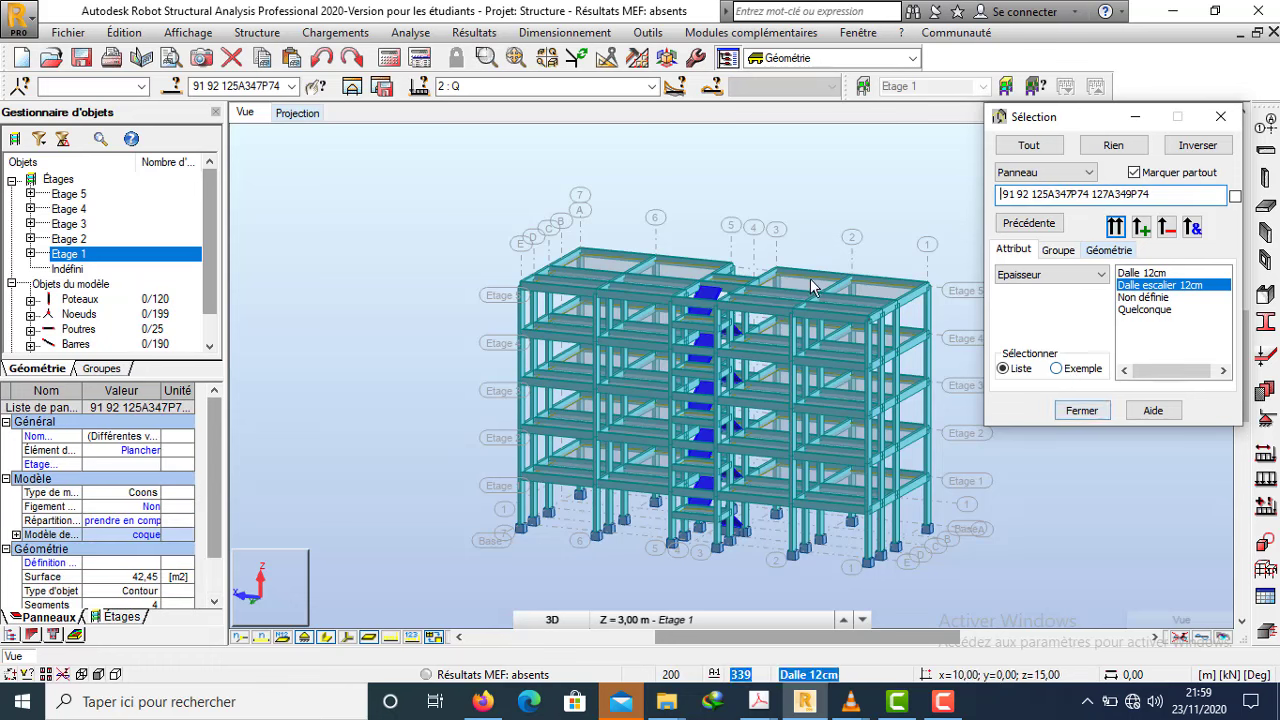
pyautogui.scroll(2, 787, 278)
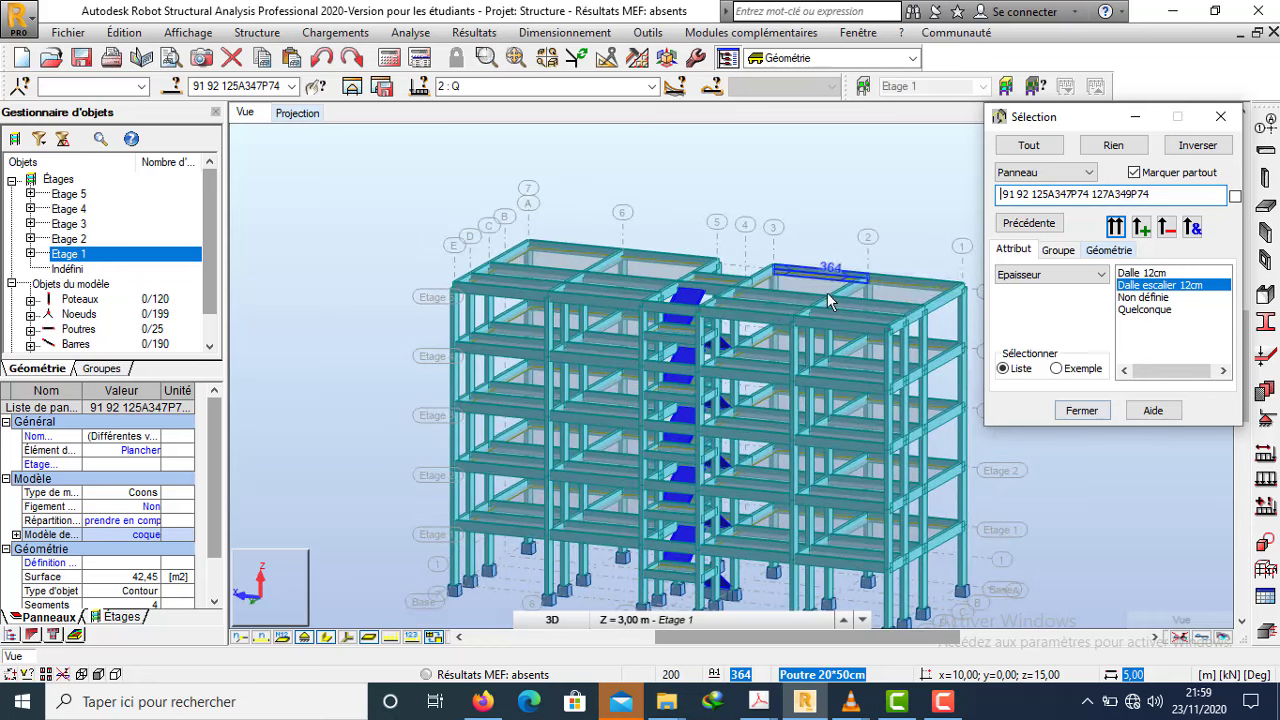
pyautogui.click(1081, 410)
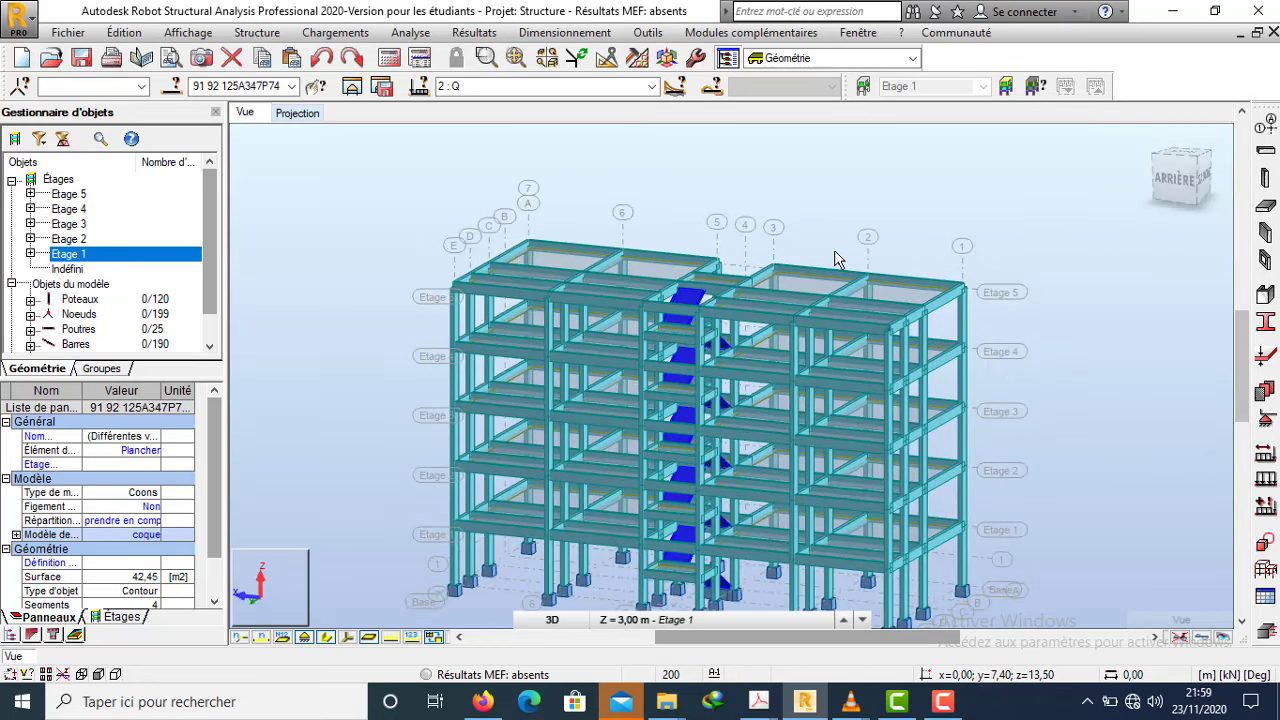
# - Under load case 1 : G, apply a uniform surface load of -1 kPa in the global Z direction to the selected stair slabs
pyautogui.keyDown('shift'); pyautogui.moveTo(836, 259); pyautogui.dragTo(632, 248, button='middle'); pyautogui.keyUp('shift')
pyautogui.keyDown('shift'); pyautogui.moveTo(697, 290); pyautogui.dragTo(740, 325, button='middle'); pyautogui.keyUp('shift')
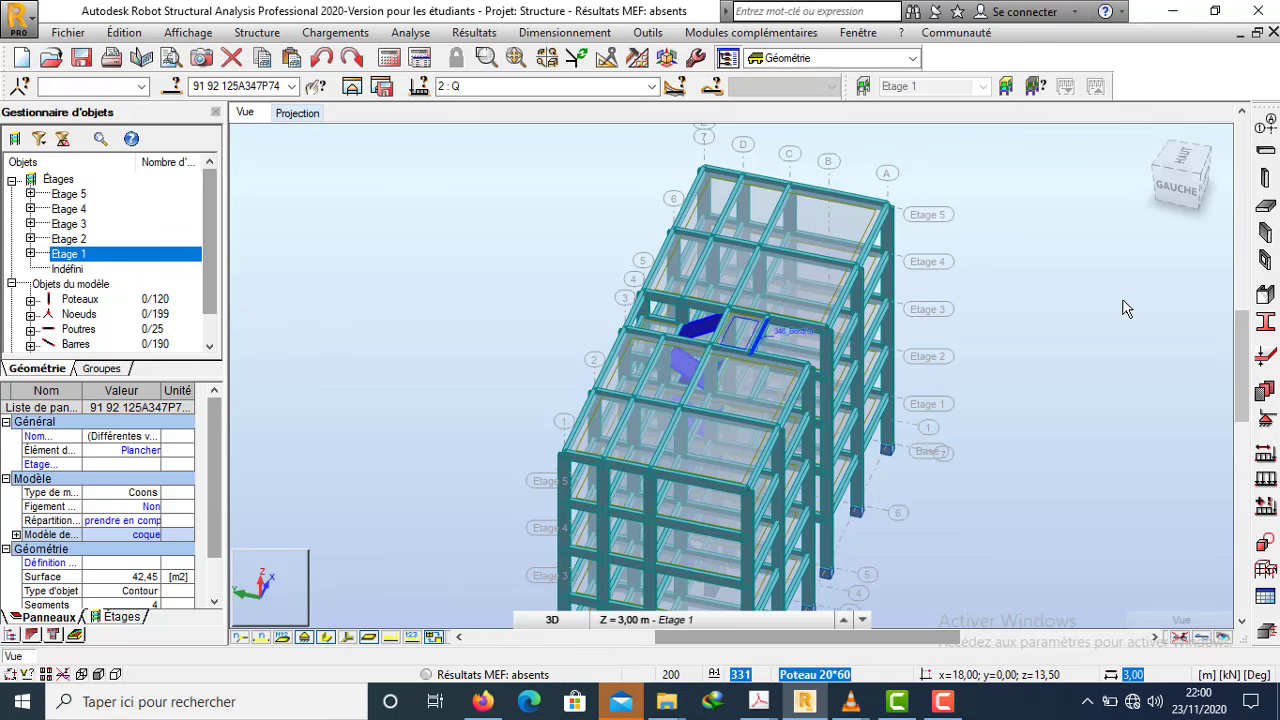
pyautogui.click(652, 87)
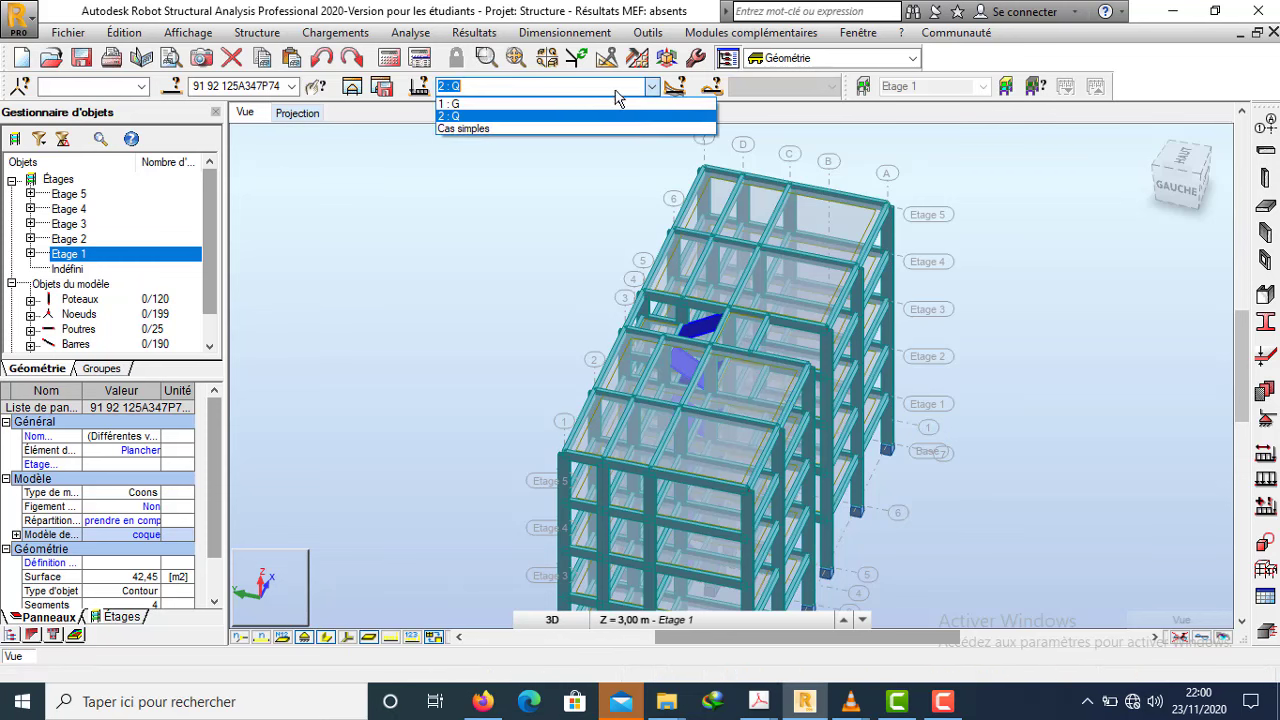
pyautogui.click(542, 104)
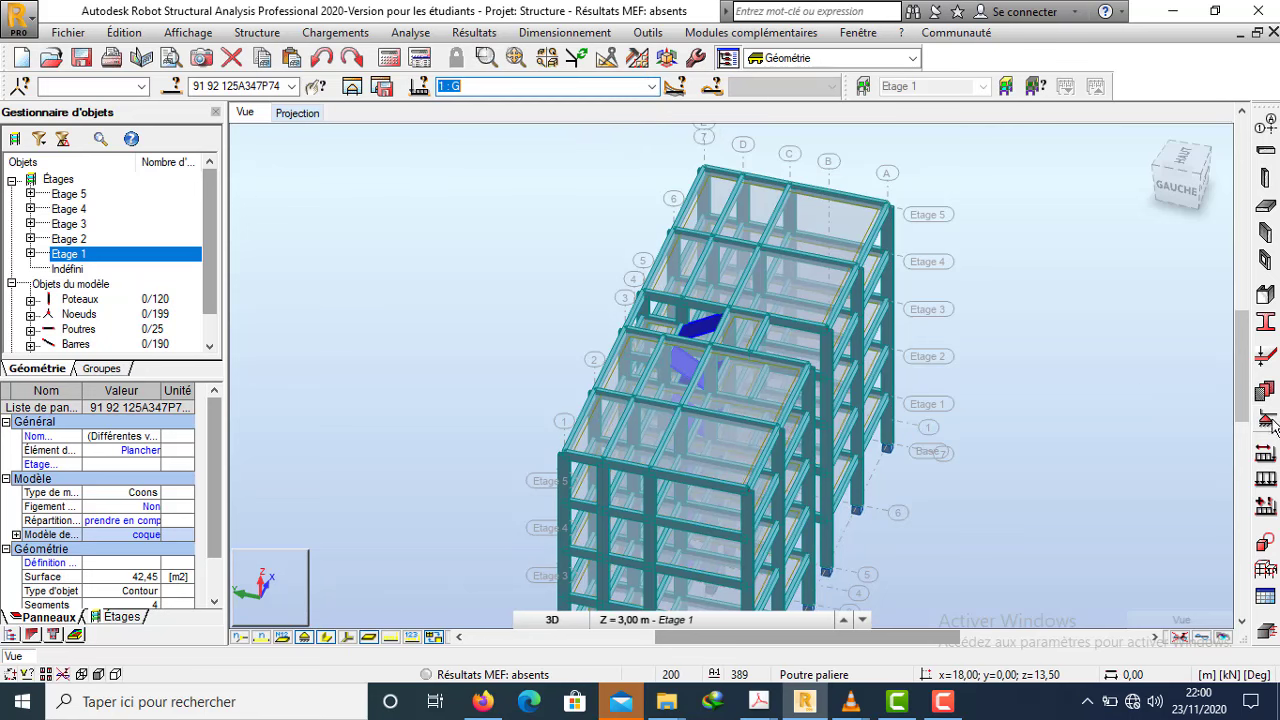
pyautogui.click(1258, 488)
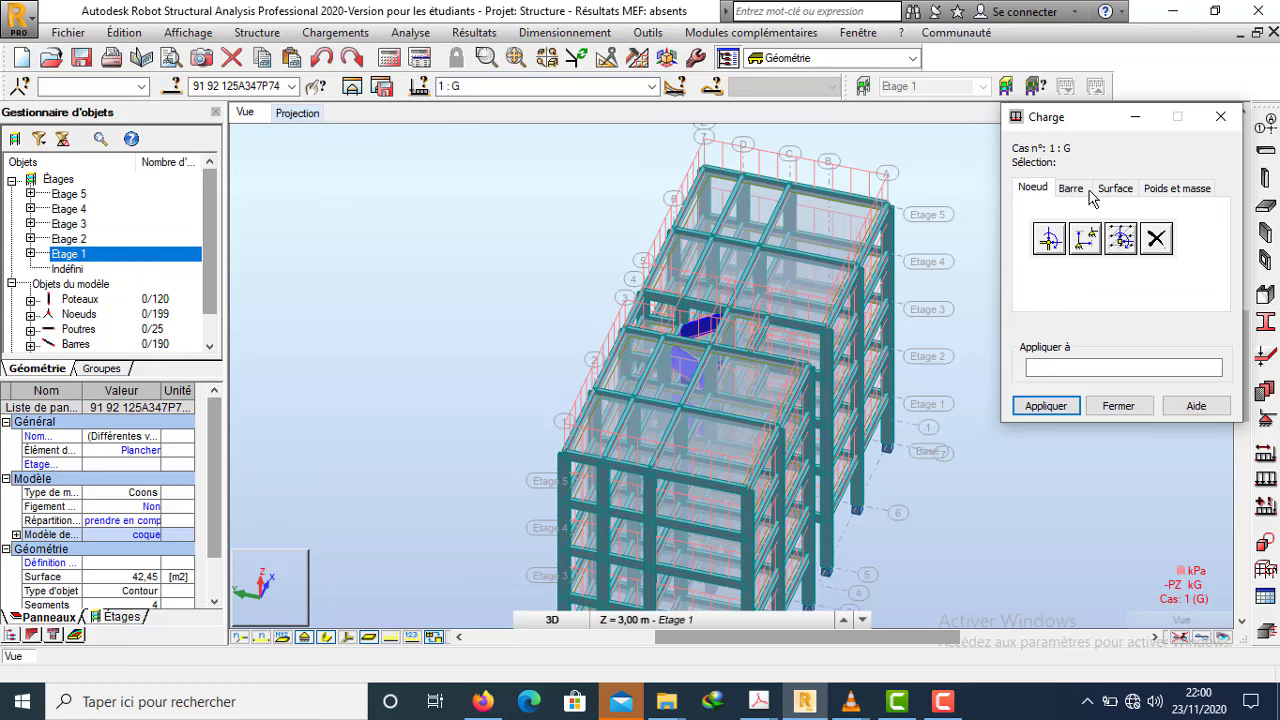
pyautogui.click(1116, 189)
pyautogui.click(1052, 240)
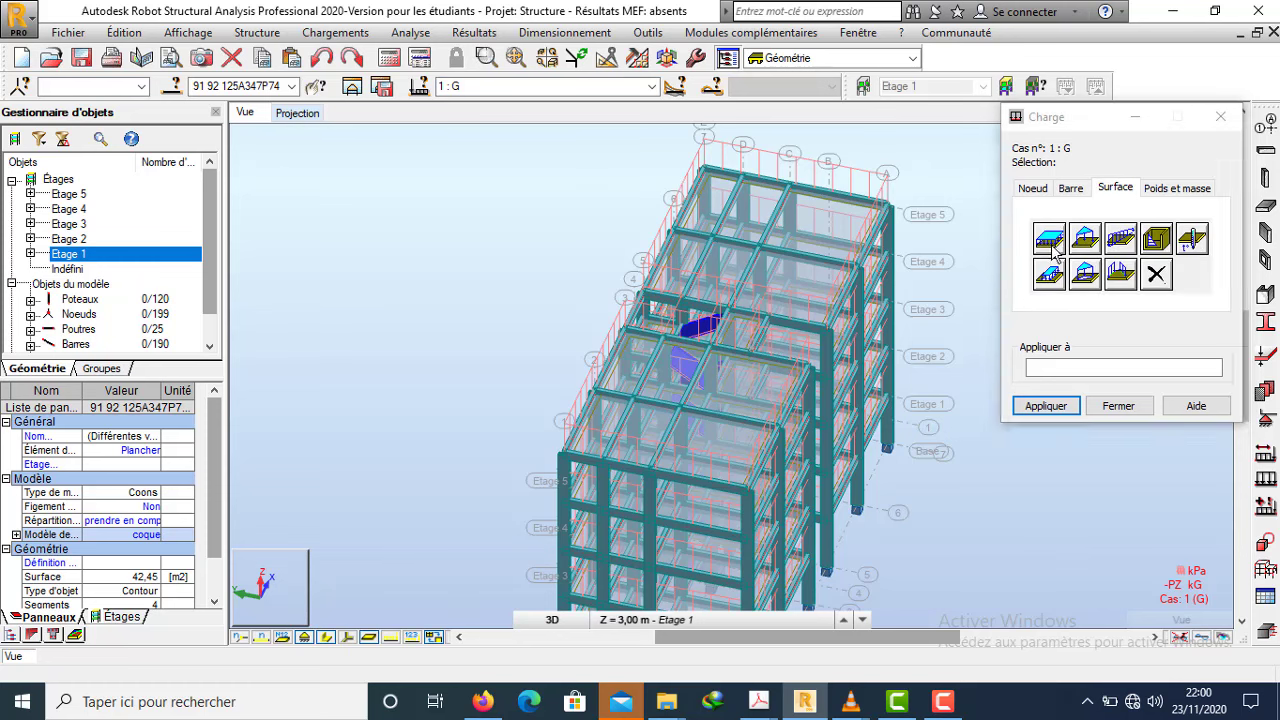
pyautogui.click(1141, 362)
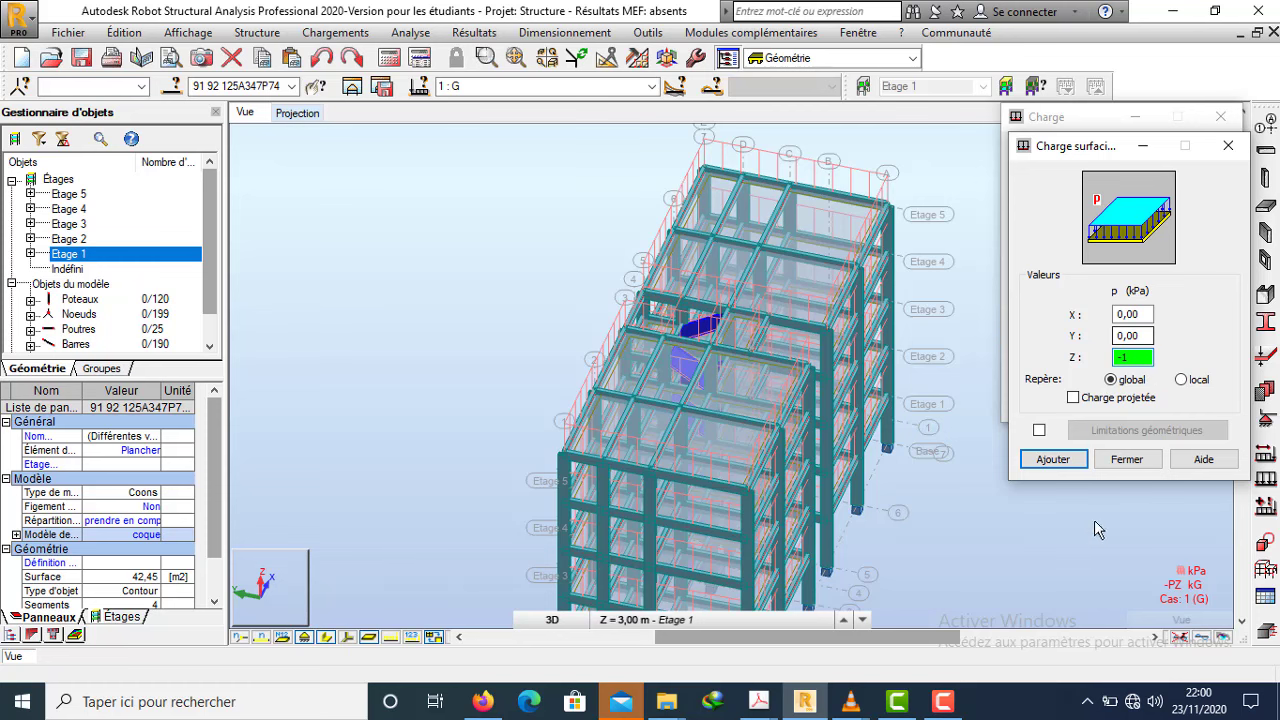
pyautogui.click(1053, 459)
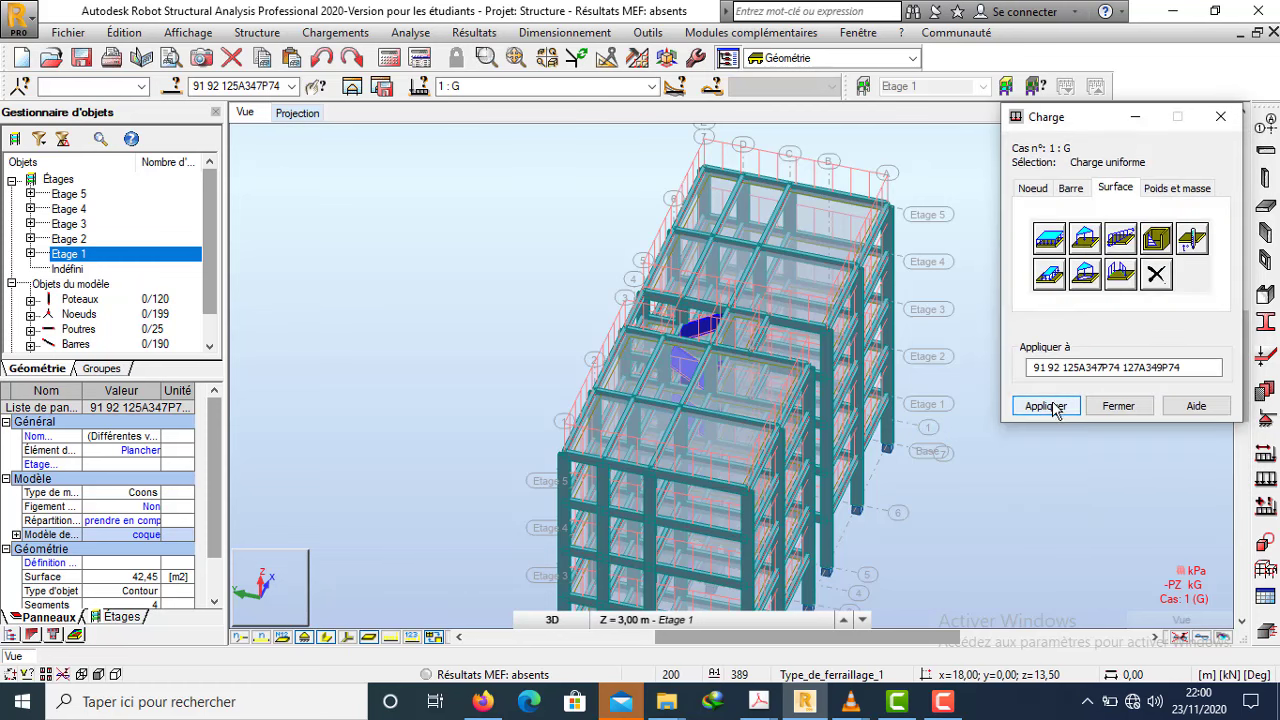
pyautogui.click(1052, 406)
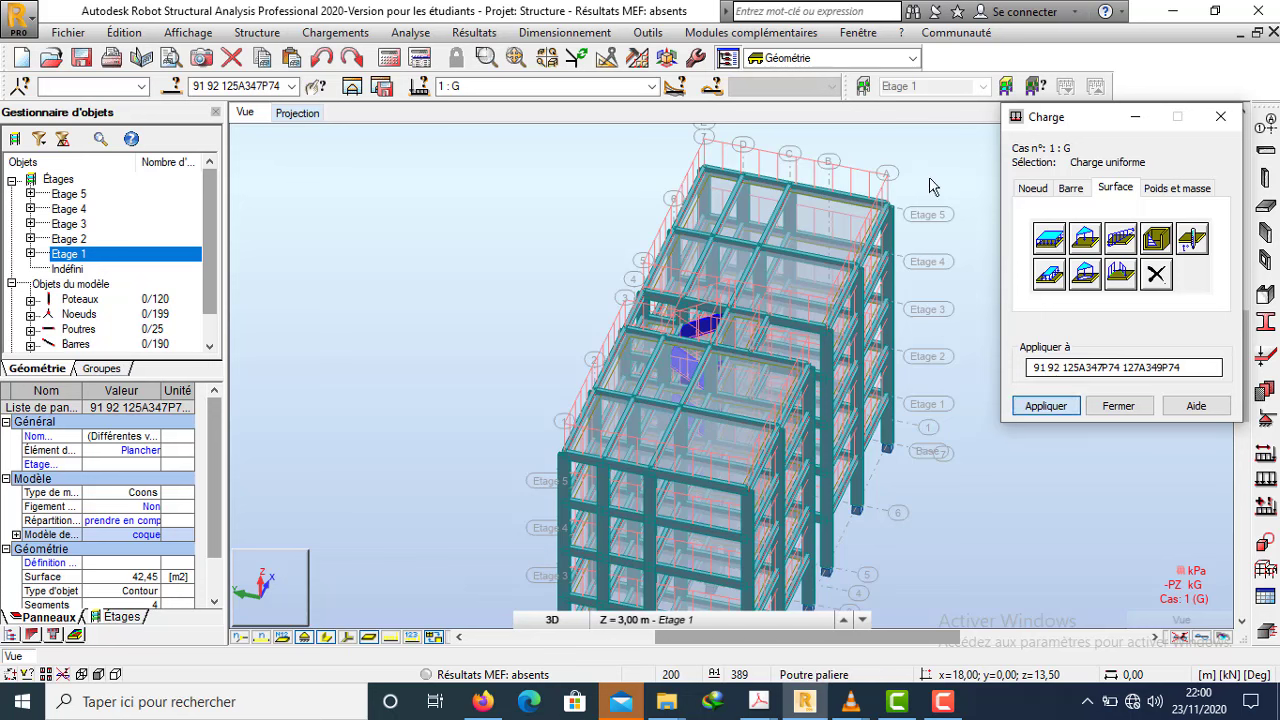
pyautogui.click(1118, 406)
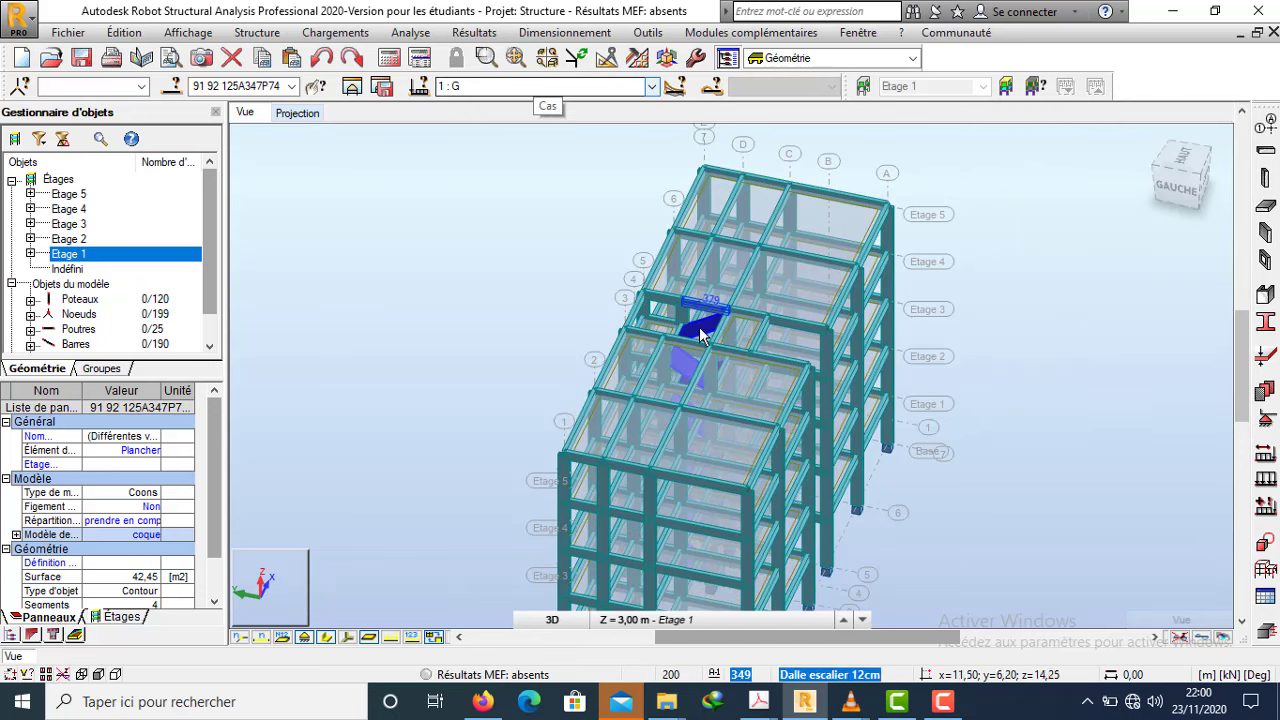
# - Under load case 2 : Q, apply a uniform surface load of -3 kPa in the global Z direction to the selected stair slabs
pyautogui.click(651, 86)
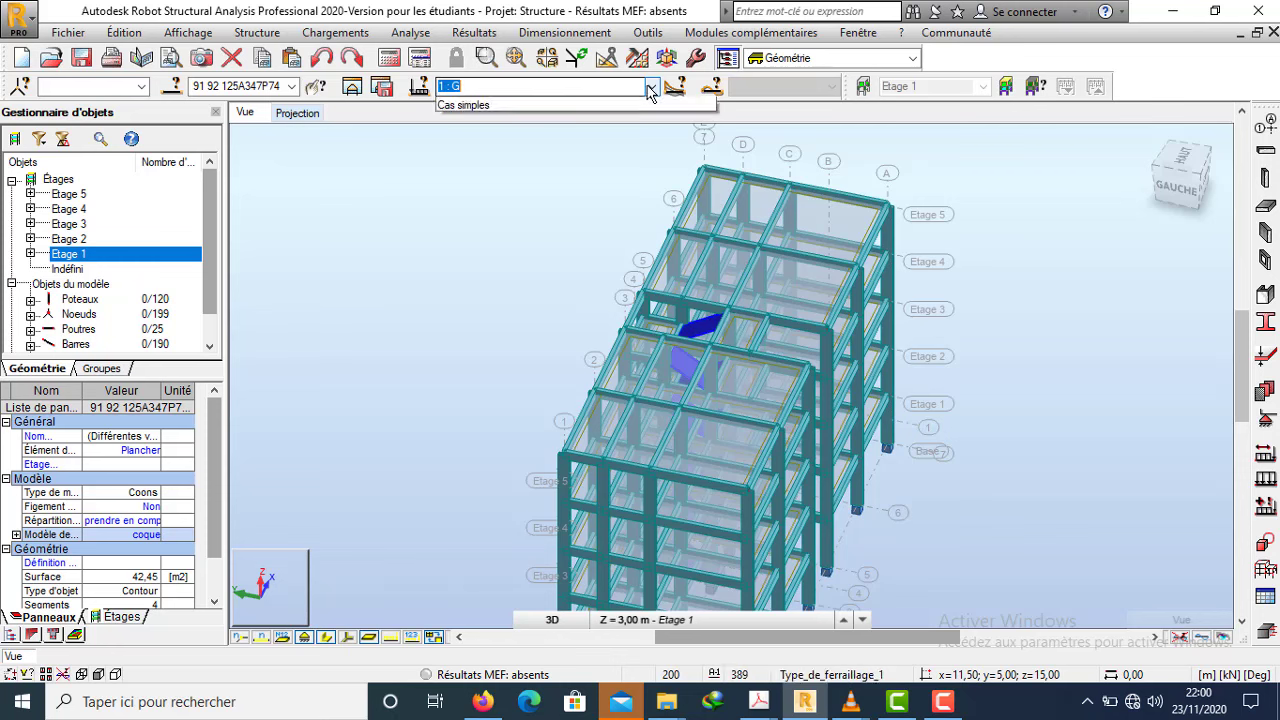
pyautogui.click(527, 117)
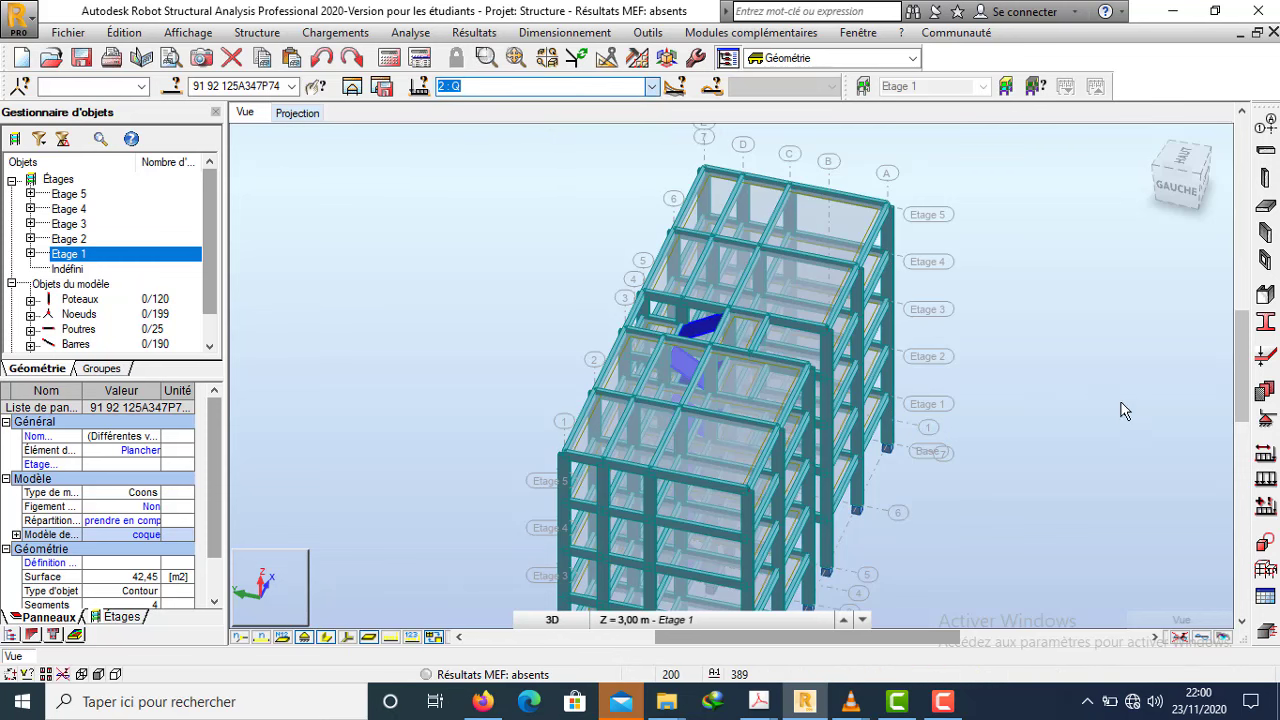
pyautogui.click(1270, 480)
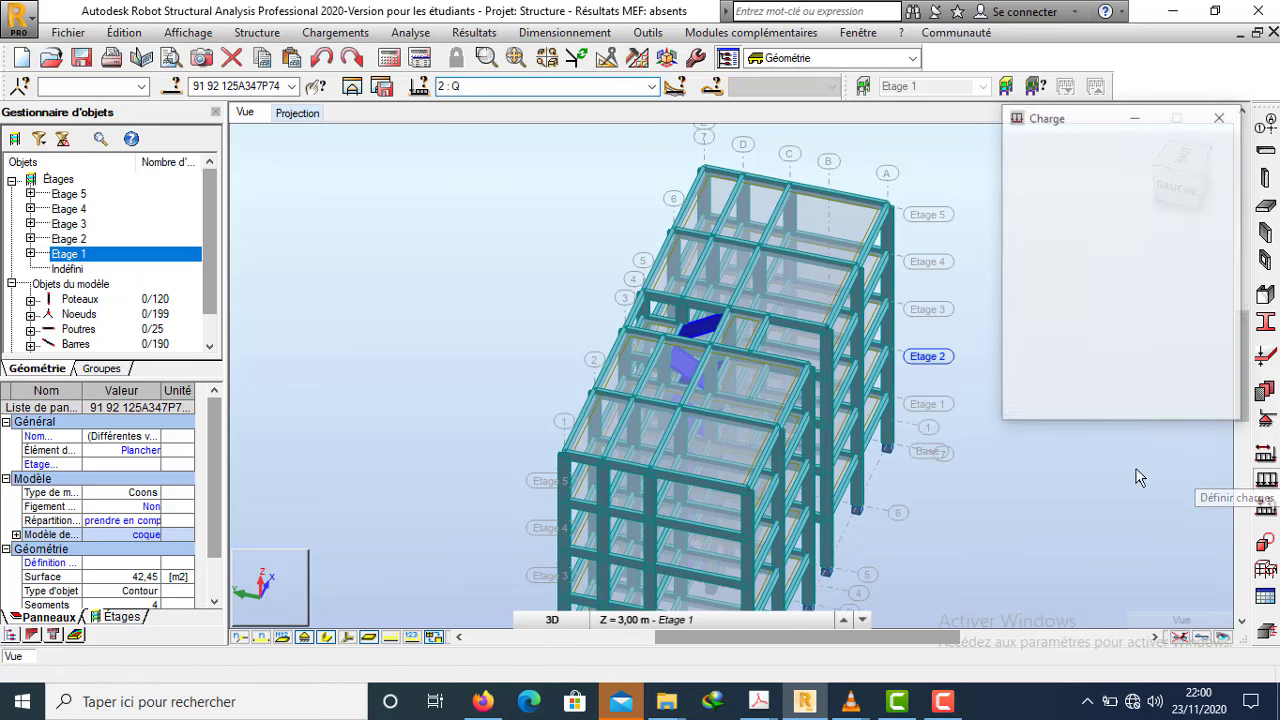
pyautogui.click(1115, 189)
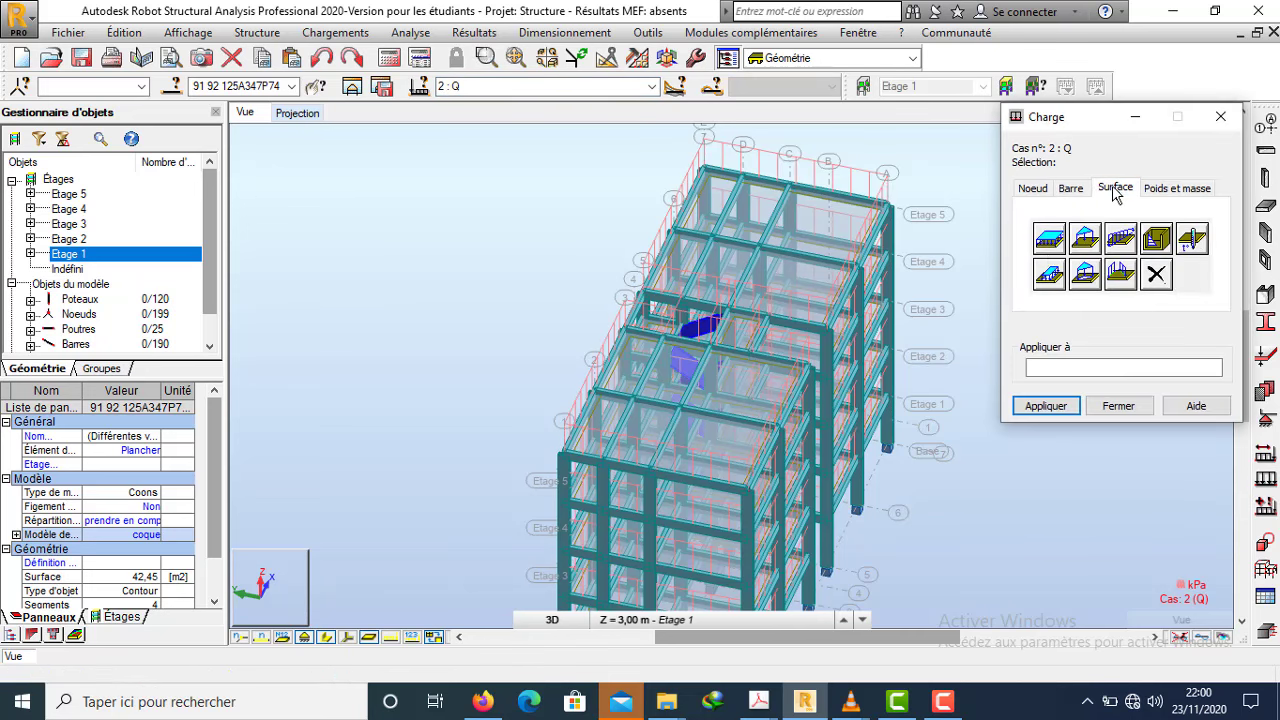
pyautogui.click(1050, 240)
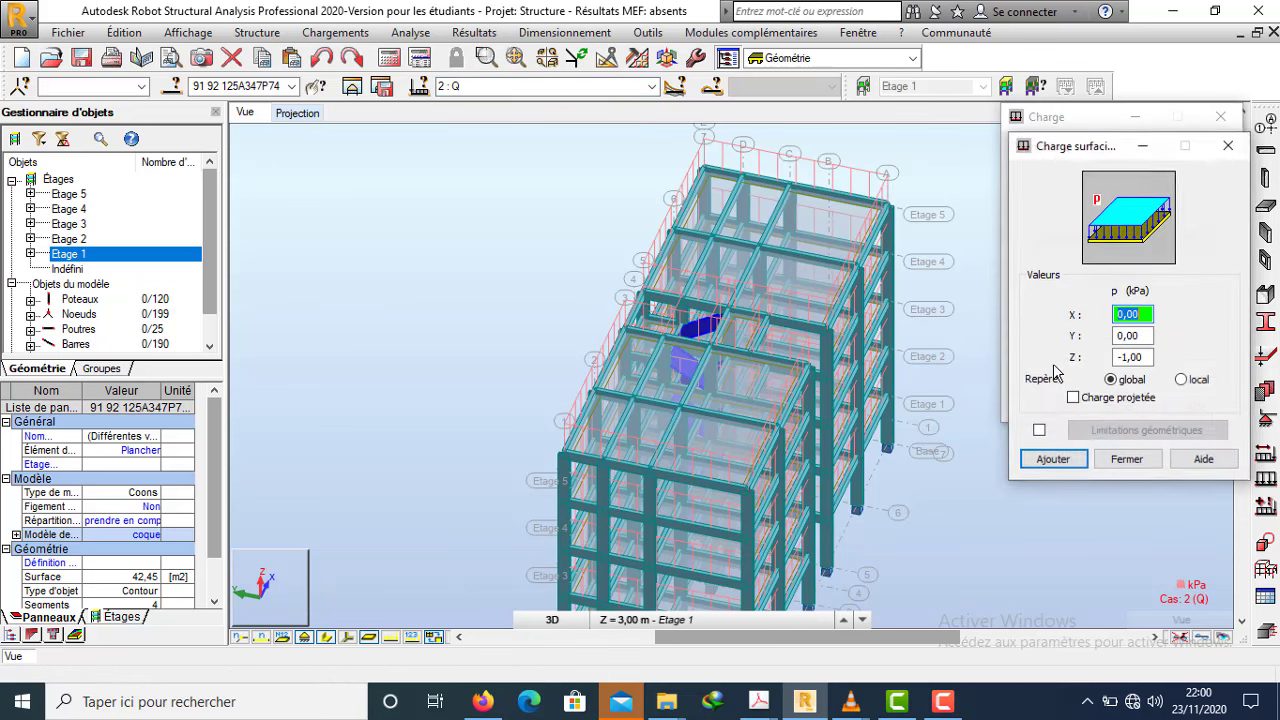
pyautogui.click(1145, 360)
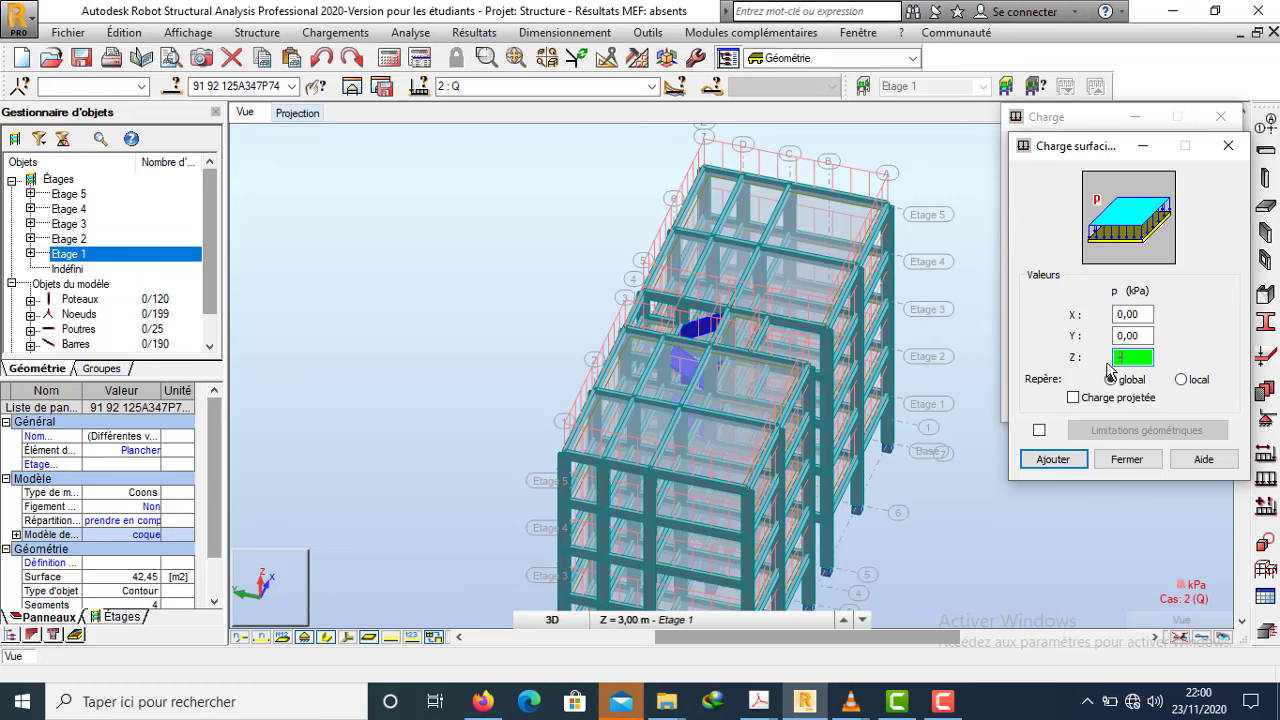
pyautogui.write('-3')
pyautogui.click(1065, 463)
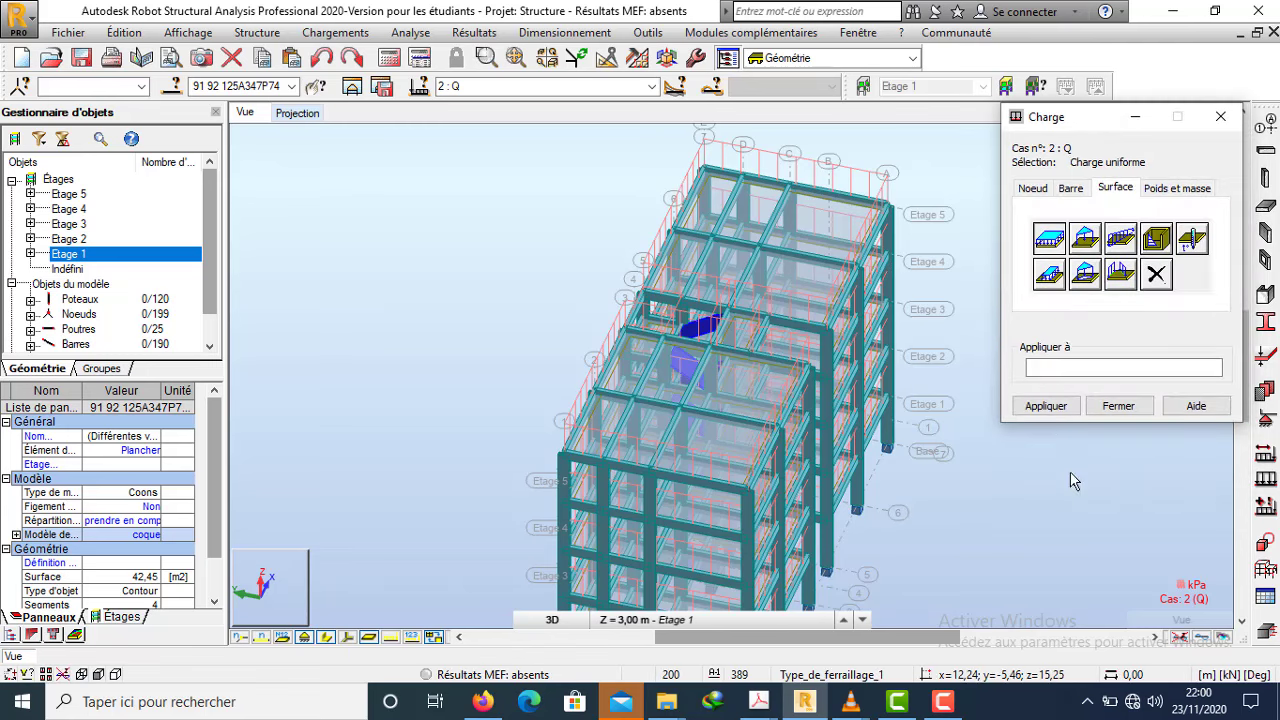
pyautogui.click(1046, 406)
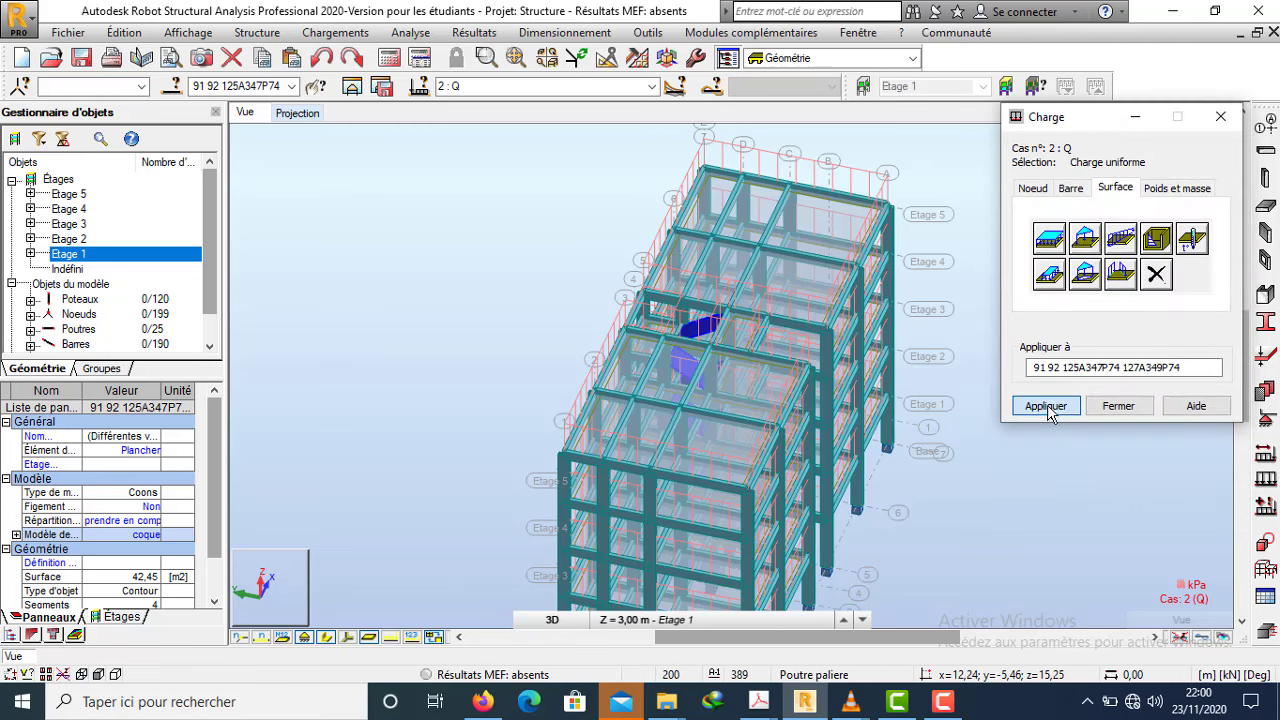
pyautogui.click(1117, 406)
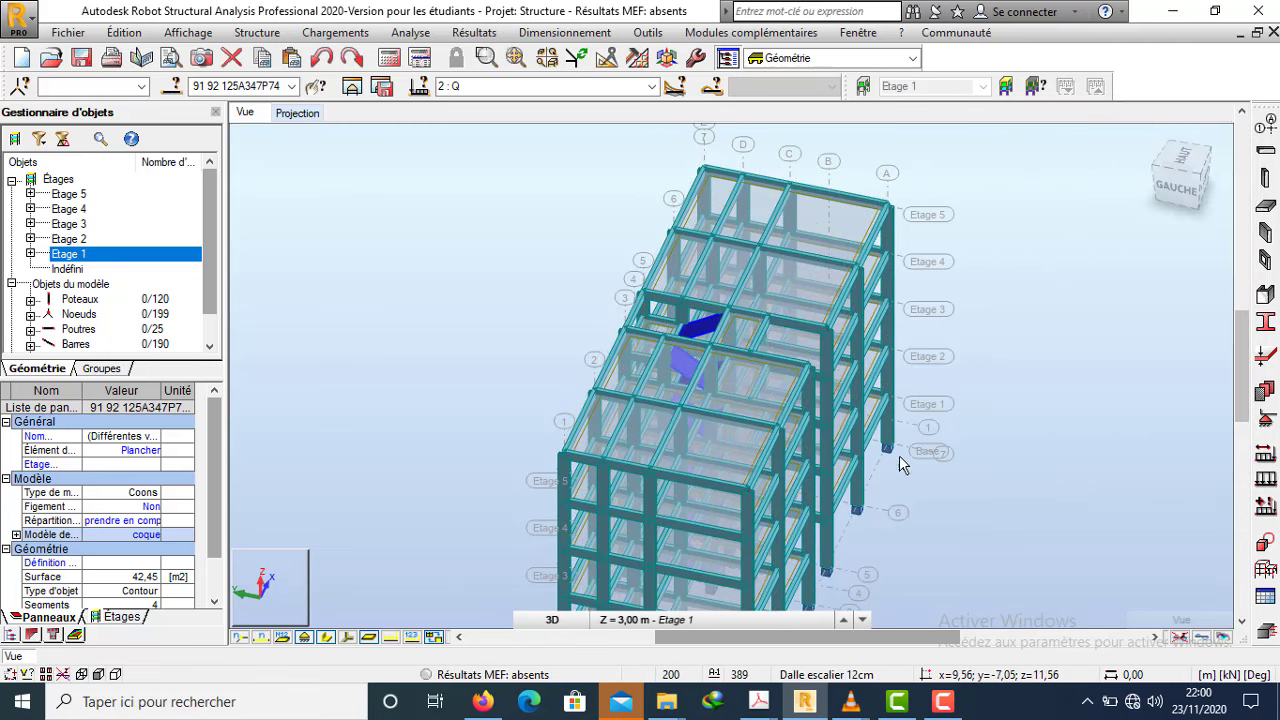
# - Rotate the 3D model around to its front and right faces and examine the selected stair slabs on every storey
pyautogui.scroll(-3, 958, 484)
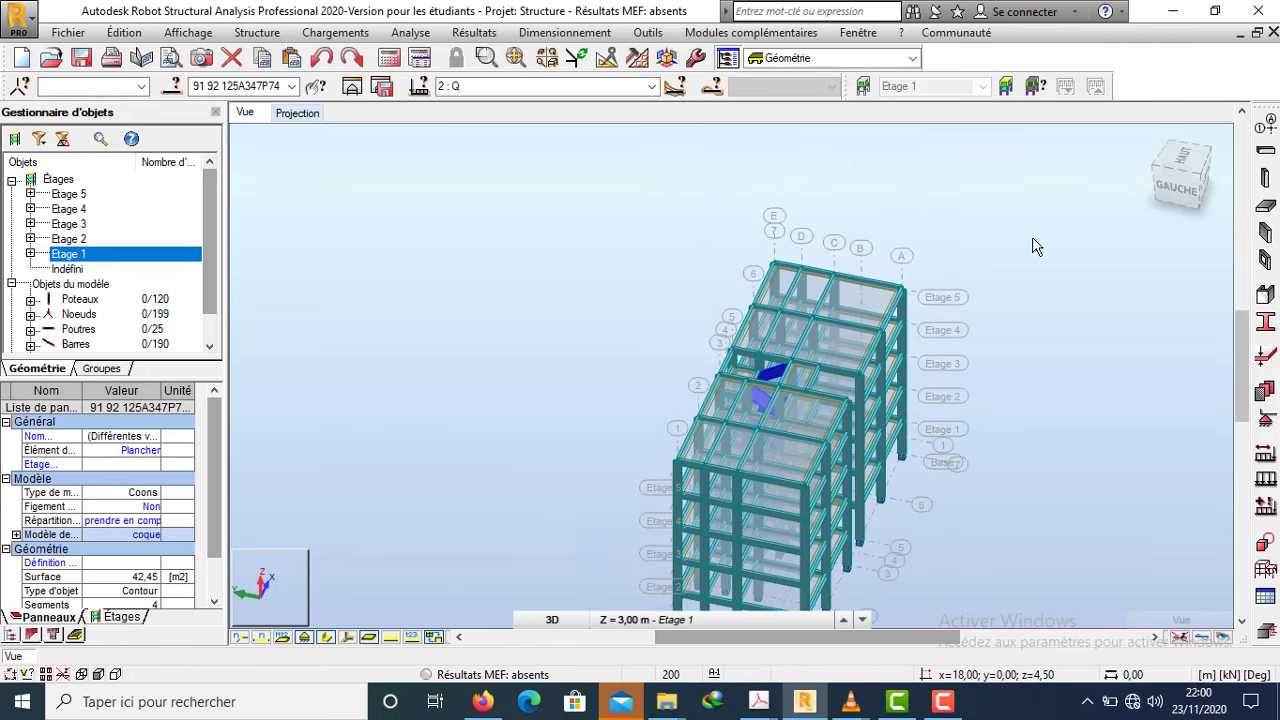
pyautogui.rightClick(1037, 246)
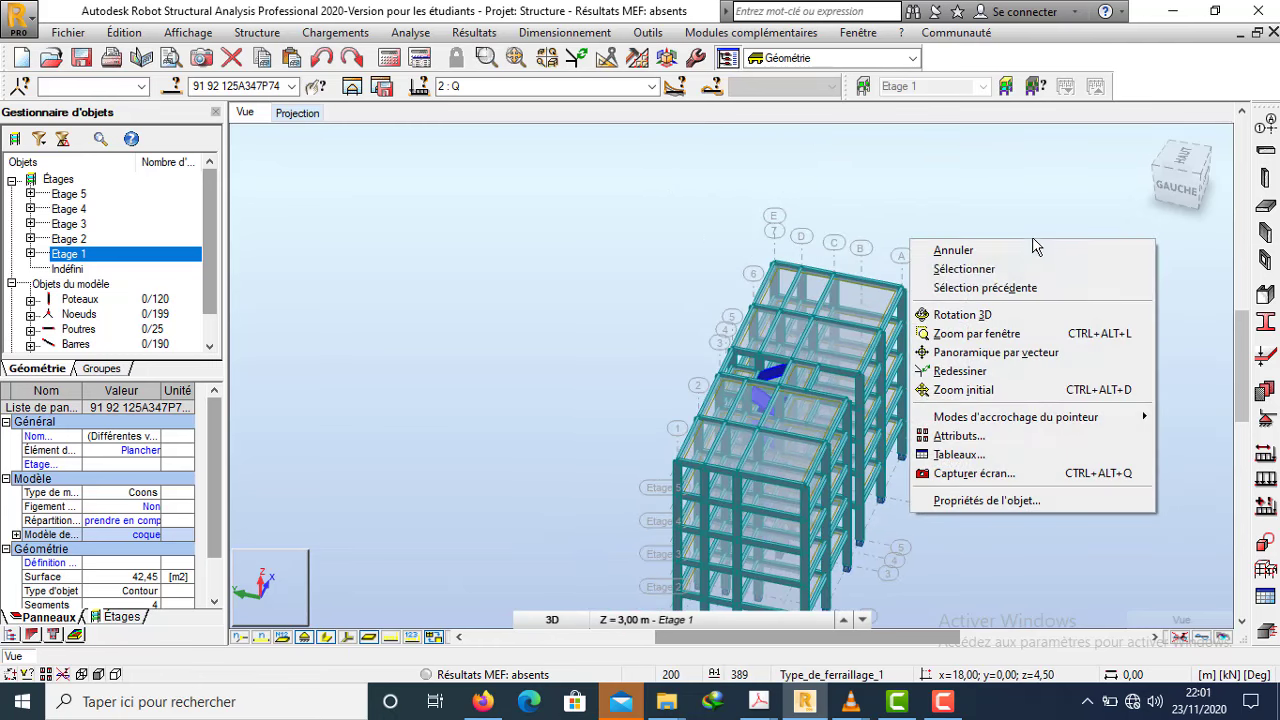
pyautogui.click(997, 315)
pyautogui.moveTo(1057, 409); pyautogui.dragTo(769, 383)
pyautogui.scroll(1, 832, 234)
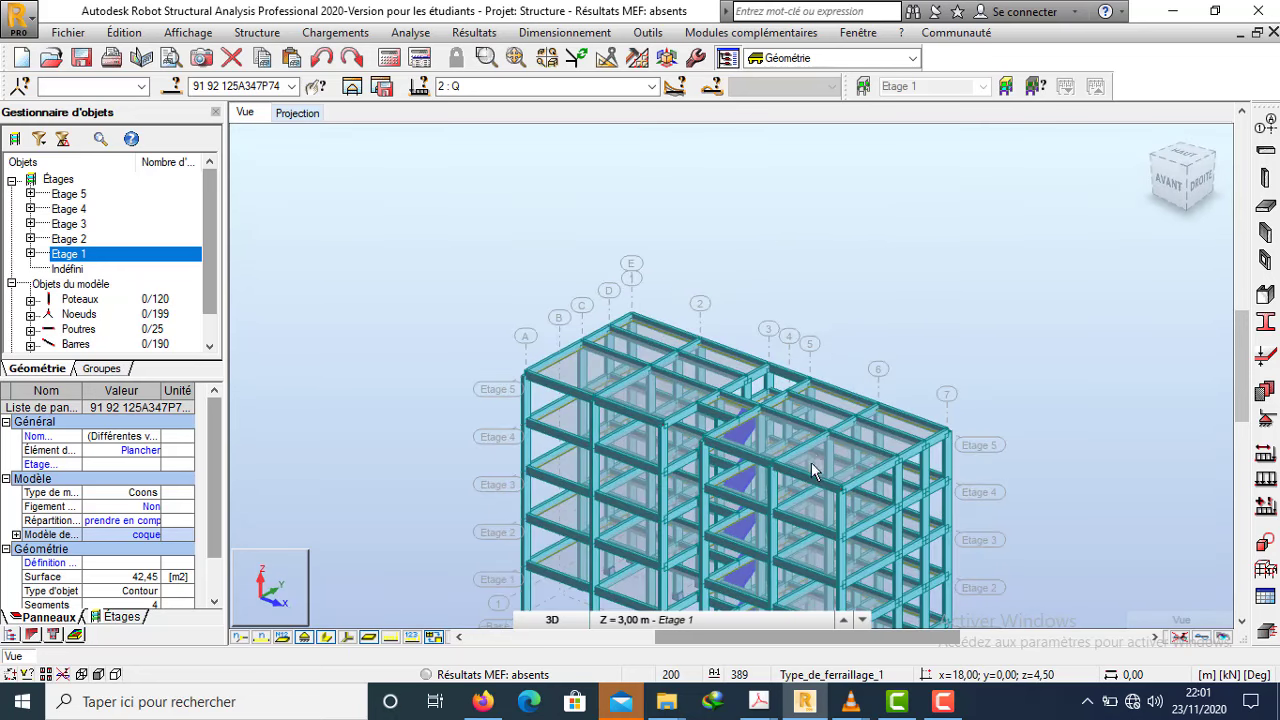
pyautogui.scroll(-1, 811, 459)
pyautogui.scroll(-1, 826, 378)
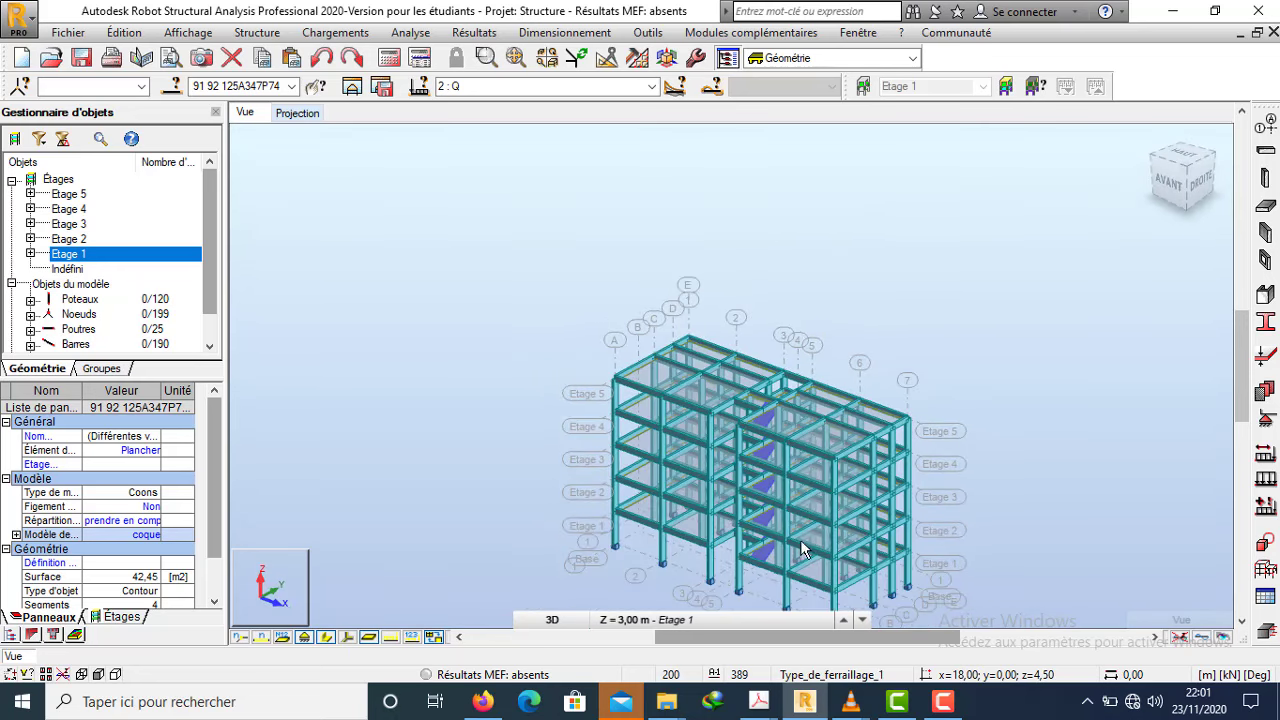
pyautogui.scroll(1, 799, 530)
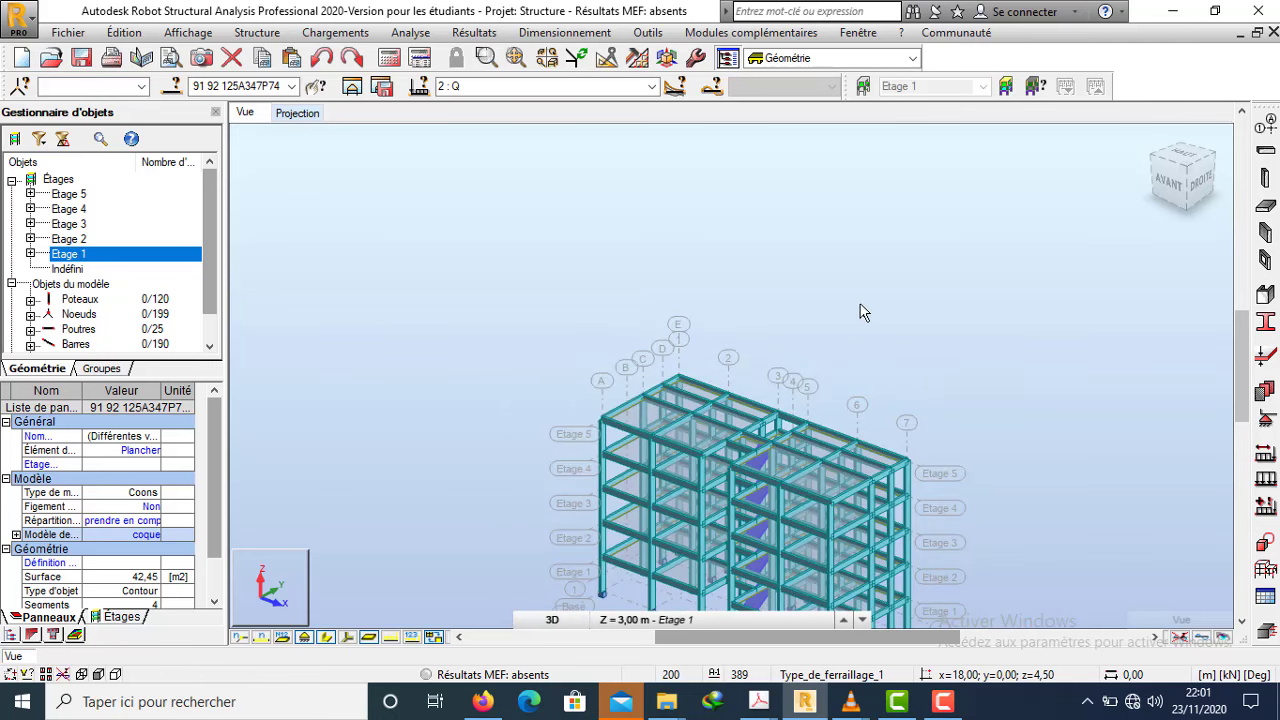
pyautogui.scroll(1, 864, 312)
pyautogui.rightClick(862, 308)
pyautogui.click(845, 336)
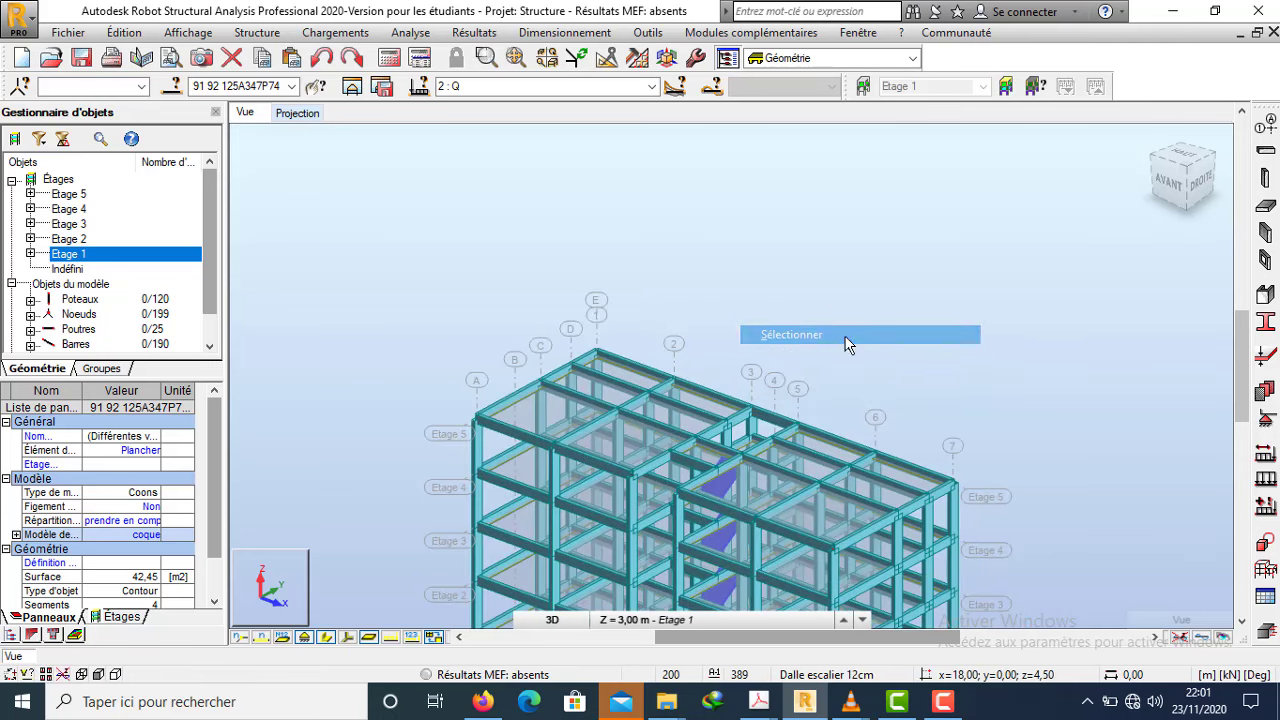
pyautogui.rightClick(857, 220)
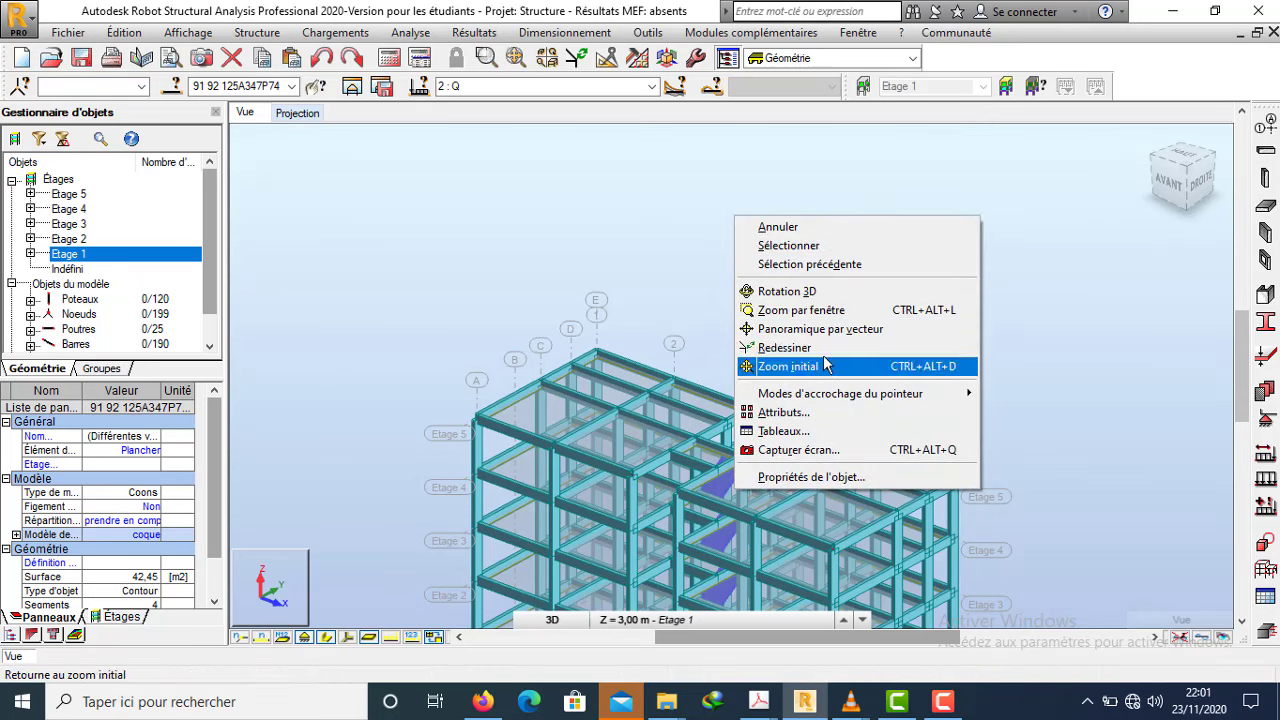
pyautogui.click(815, 247)
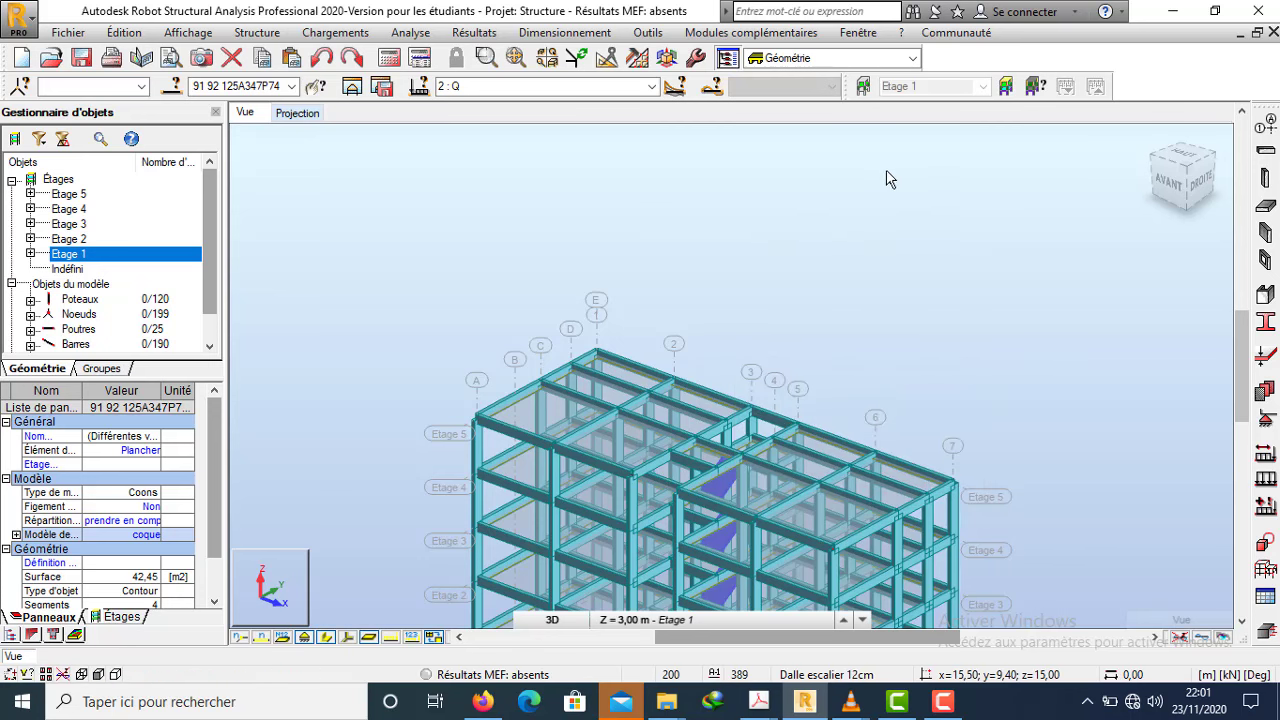
pyautogui.scroll(-3, 920, 354)
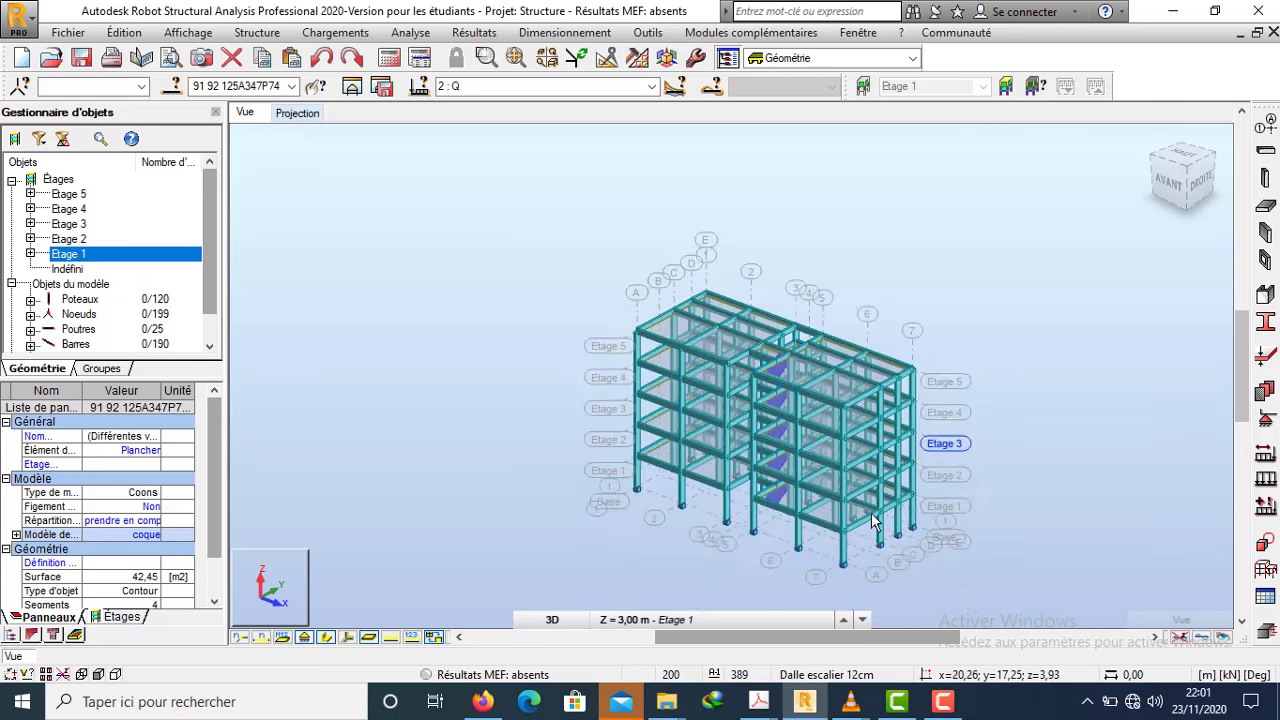
pyautogui.scroll(2, 873, 510)
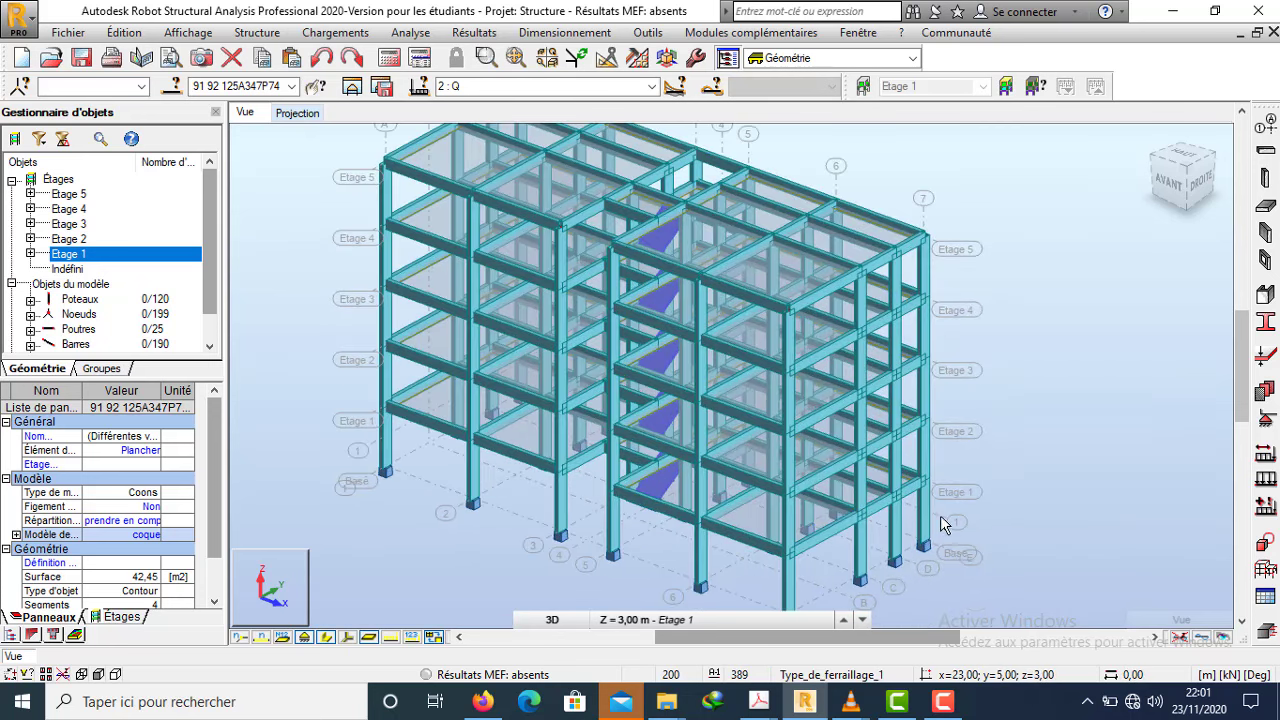
# - Display the load symbols and values on the structure, check them for cases 2 : Q and 1 : G, and hide the symbols
pyautogui.click(411, 637)
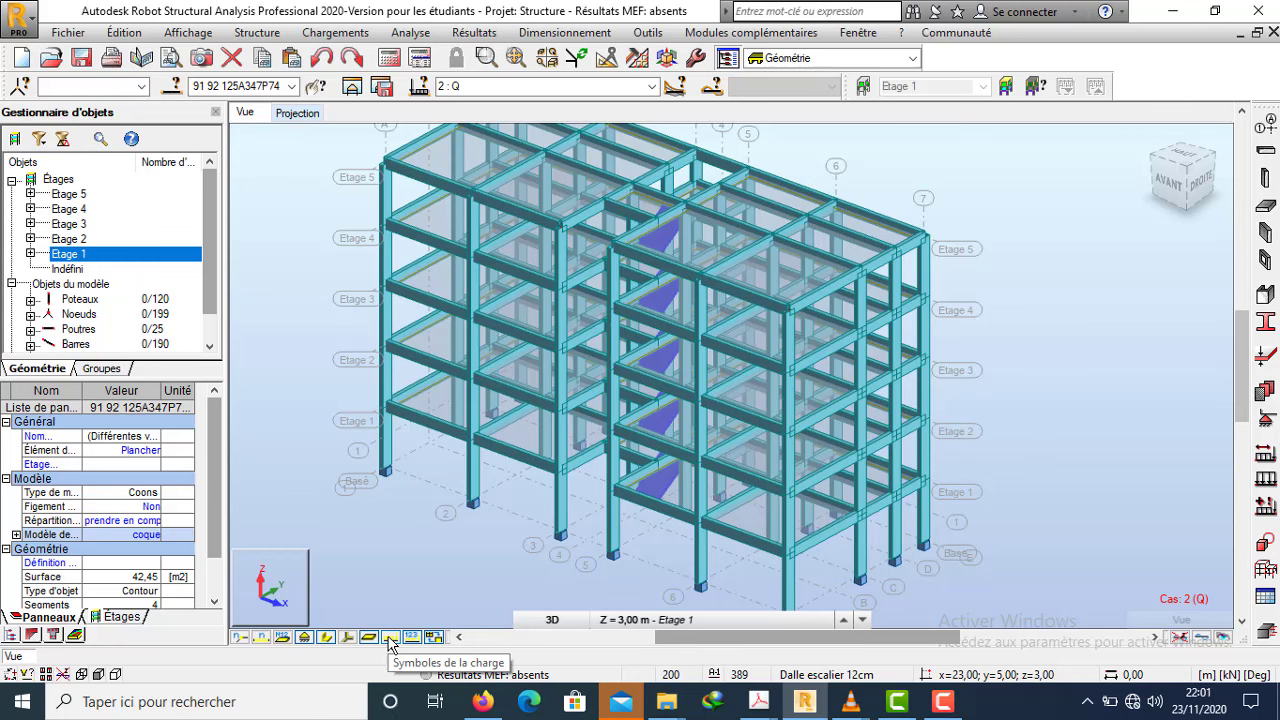
pyautogui.click(390, 638)
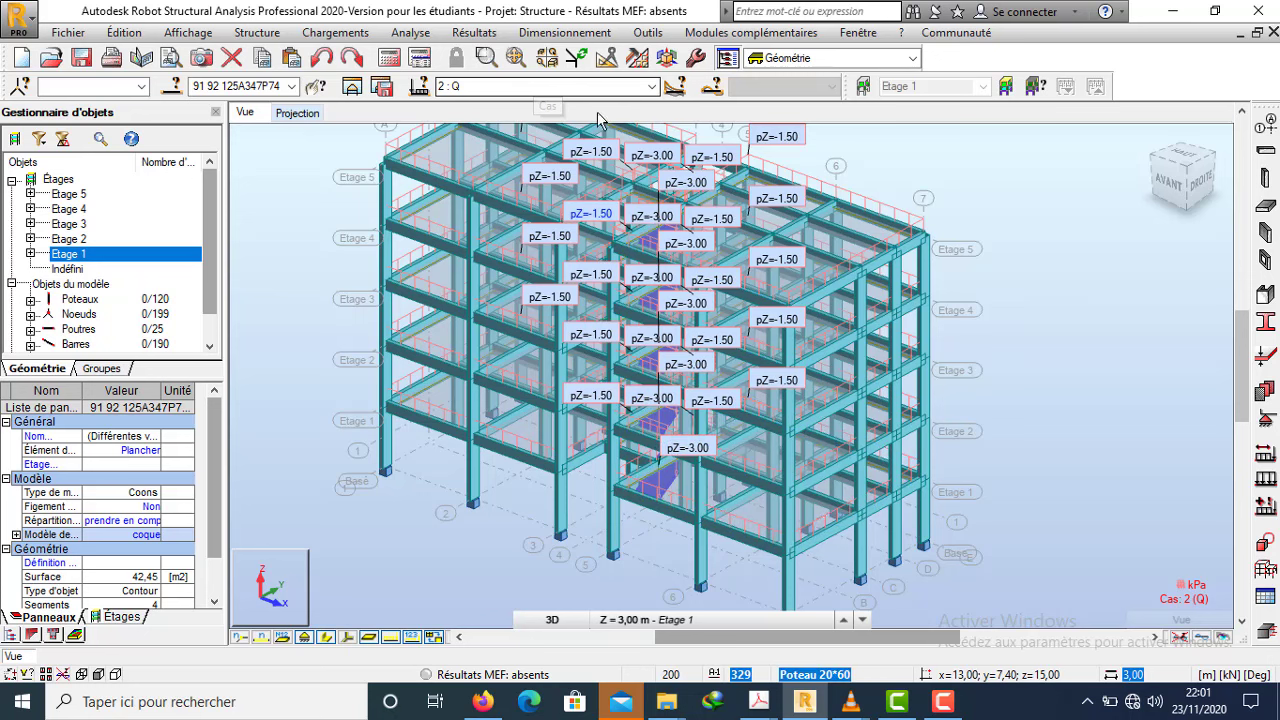
pyautogui.click(640, 86)
pyautogui.click(563, 104)
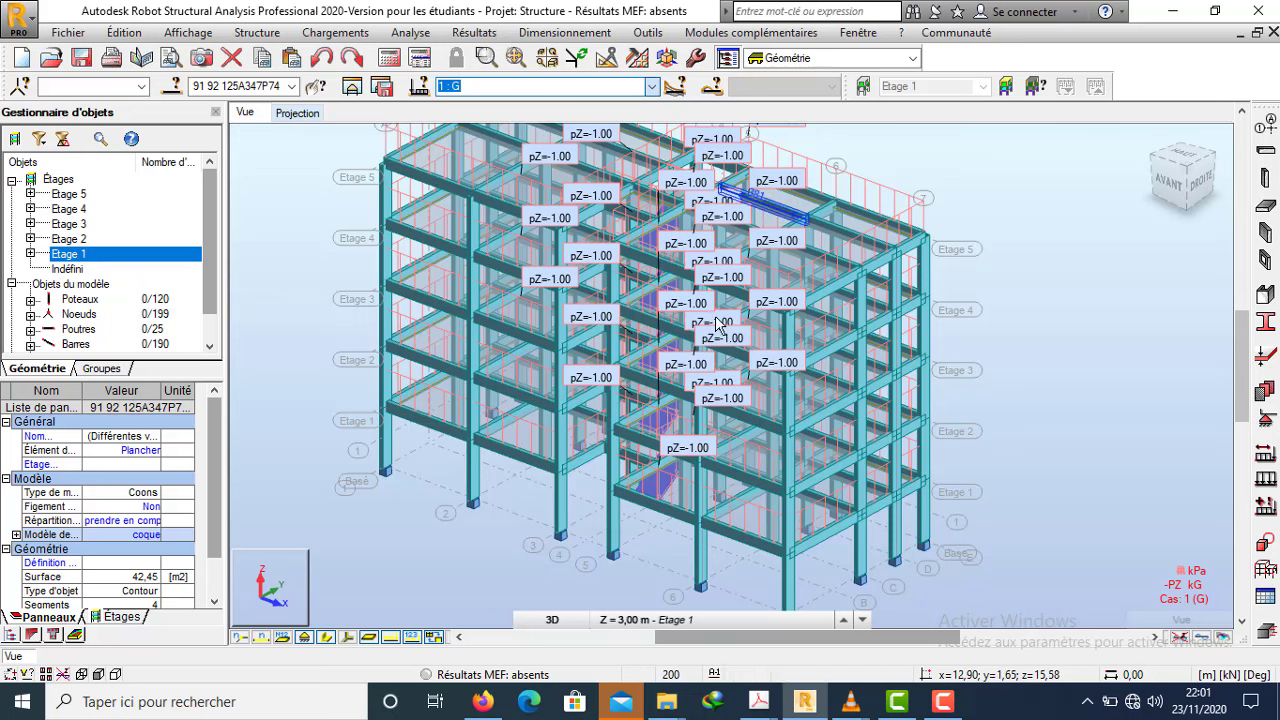
pyautogui.click(1066, 278)
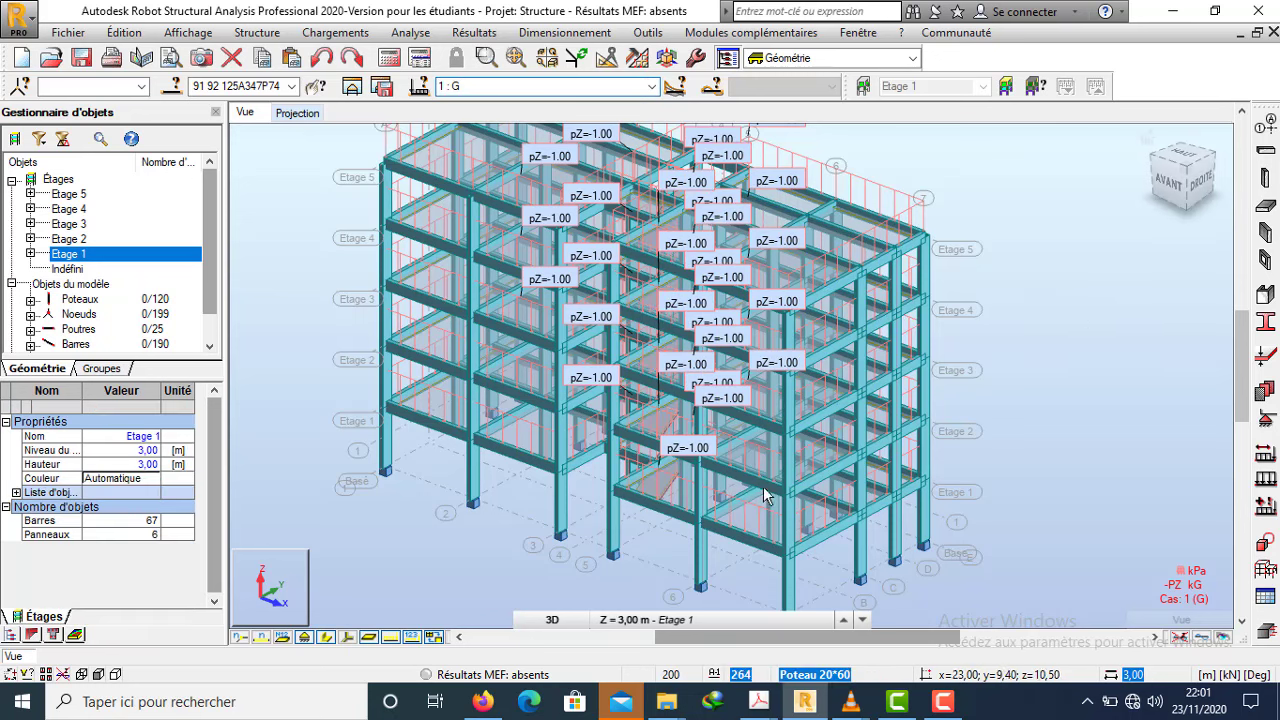
pyautogui.click(391, 639)
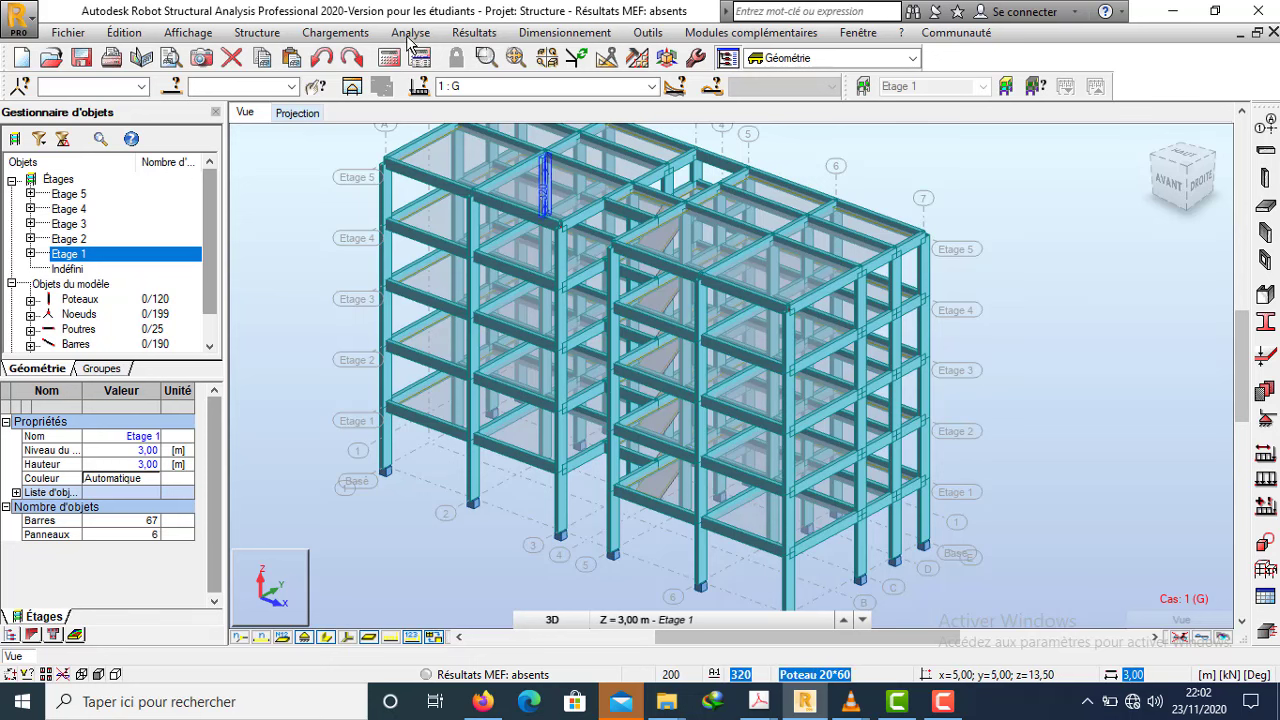
# - Review the self-weight and surface loads of cases G and Q in the loads table, and close it
pyautogui.click(360, 34)
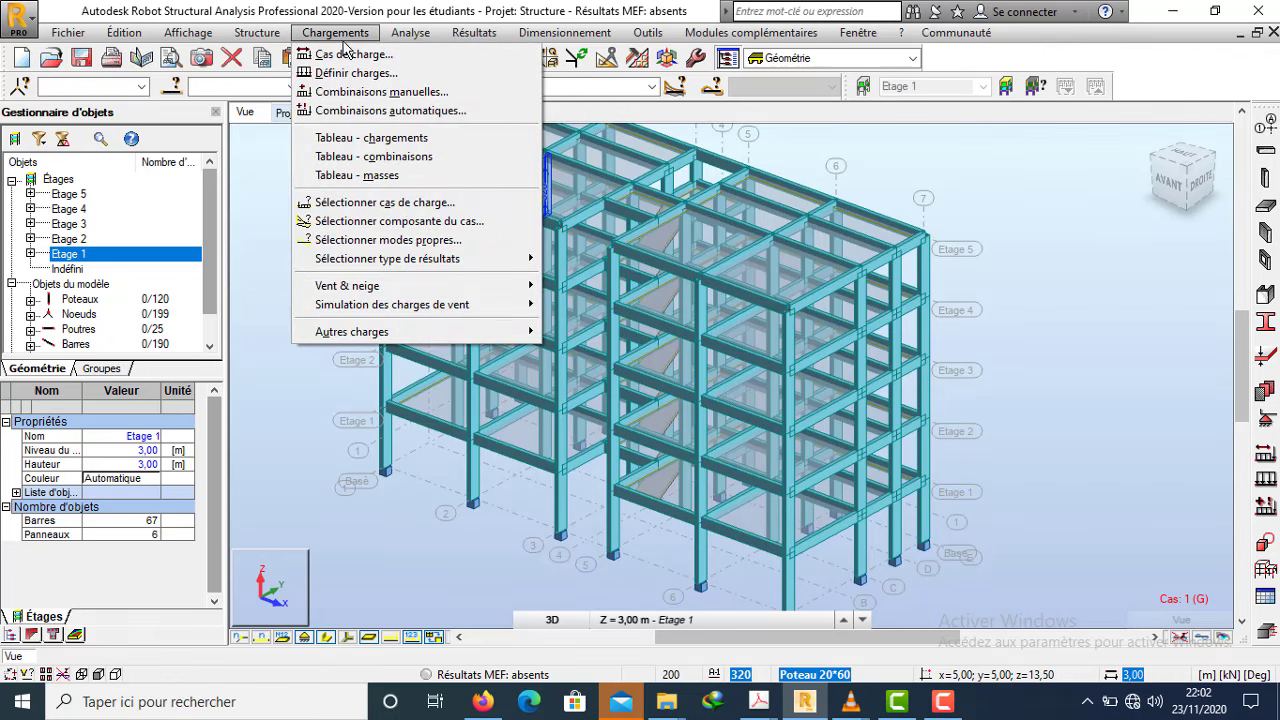
pyautogui.click(390, 140)
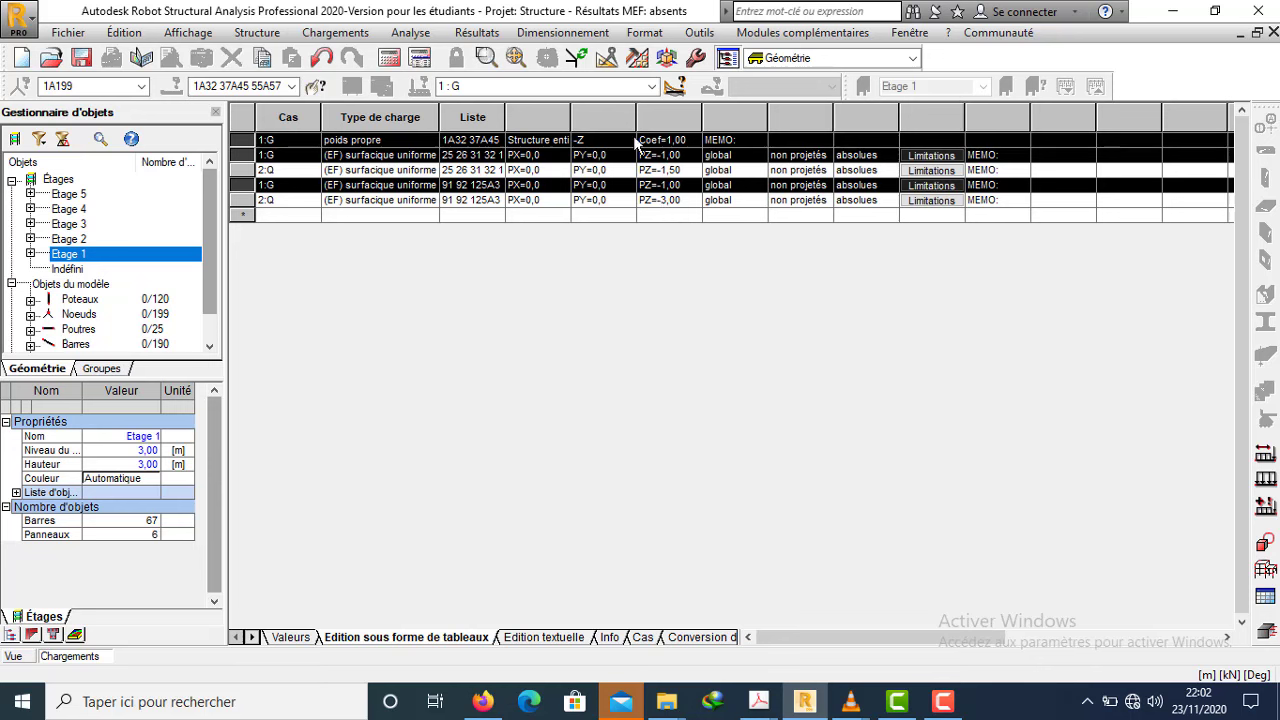
pyautogui.click(1273, 33)
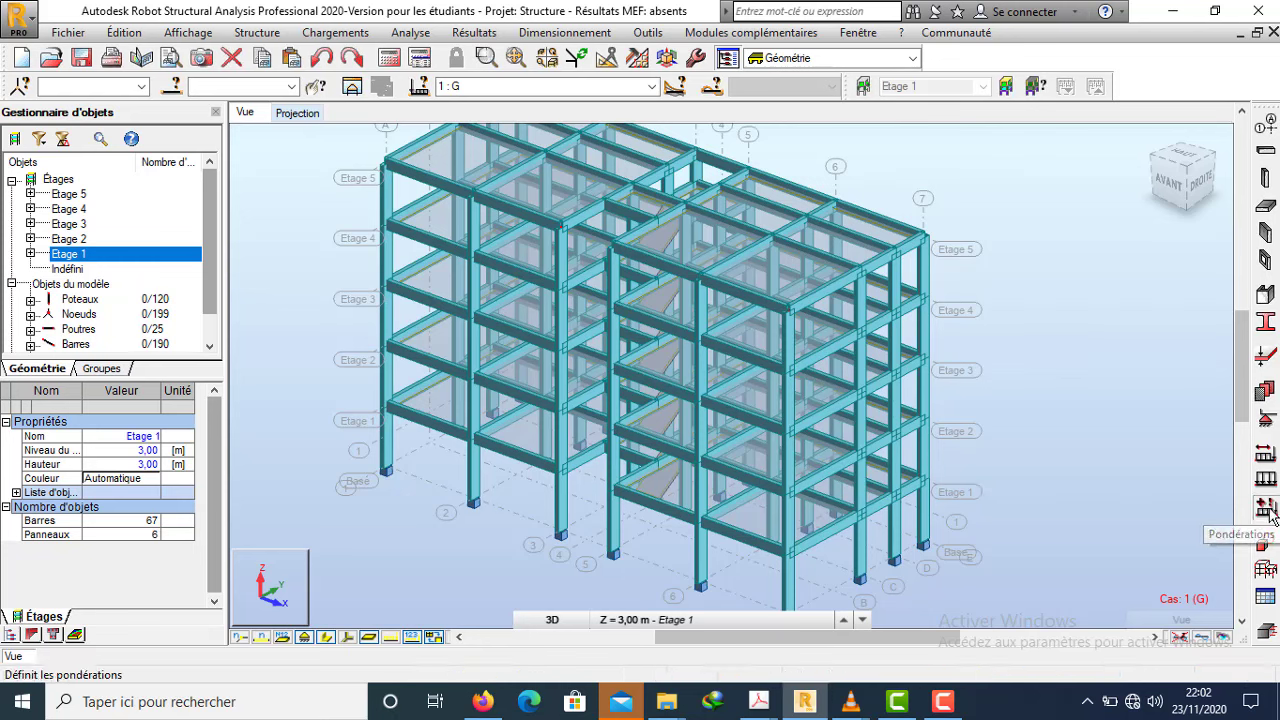
# - Set the code for load combinations to BAEL 91, keeping the Aucun / Supprimer option
pyautogui.click(1267, 508)
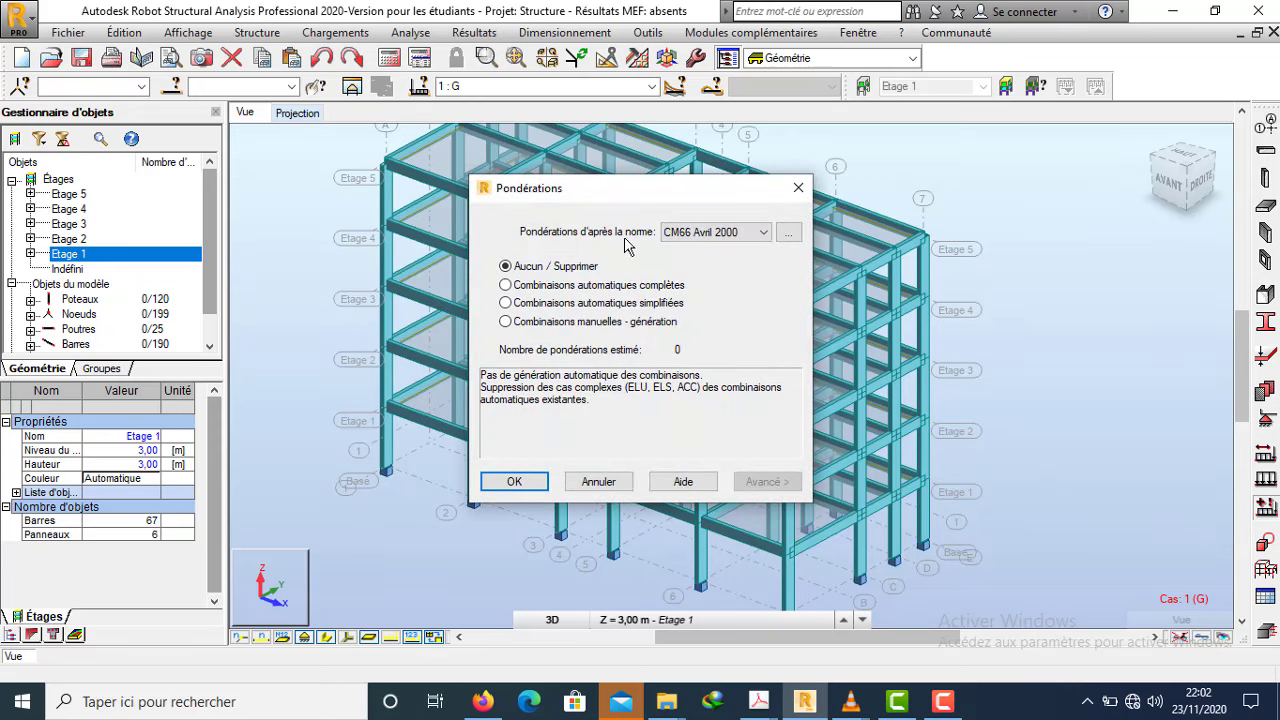
pyautogui.click(764, 232)
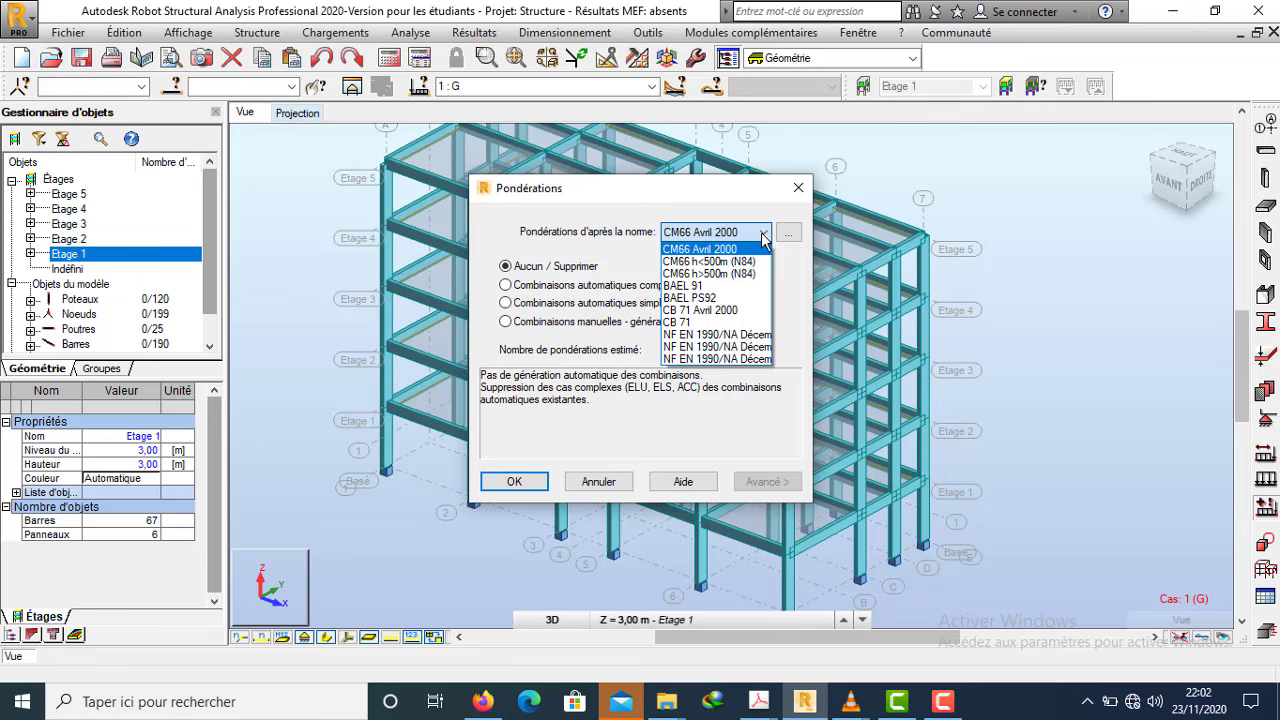
pyautogui.click(704, 287)
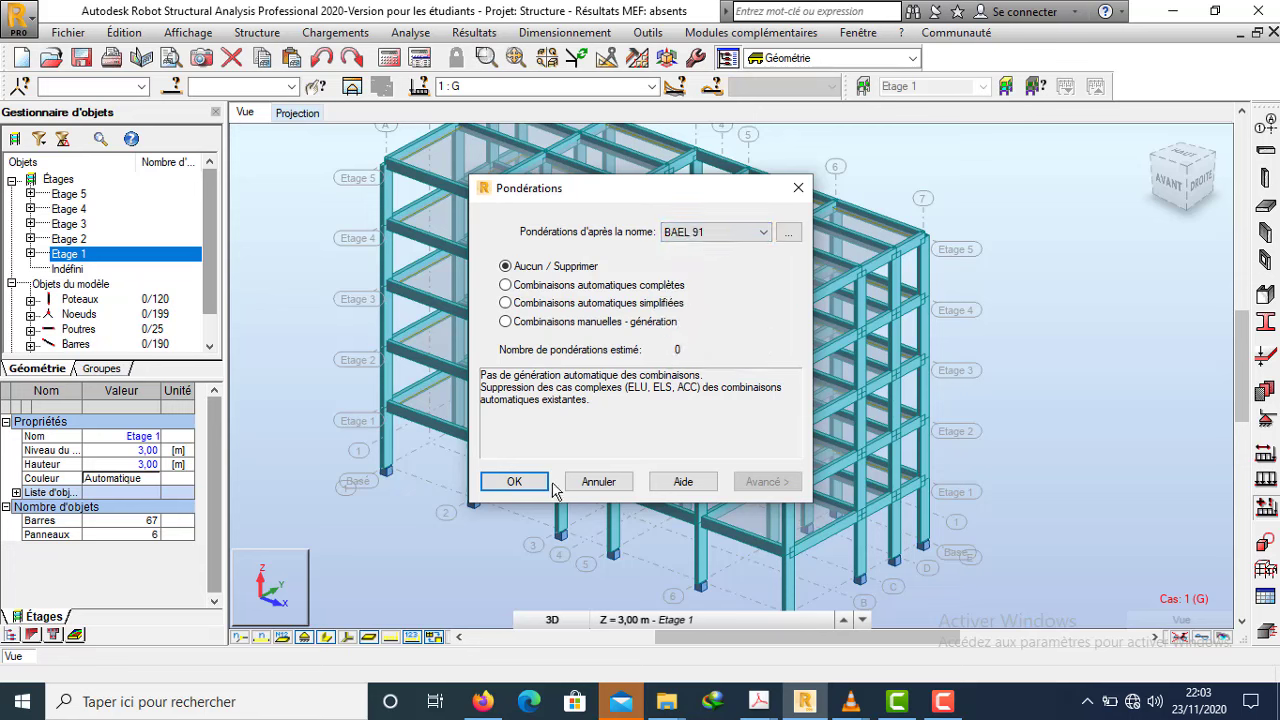
pyautogui.click(514, 482)
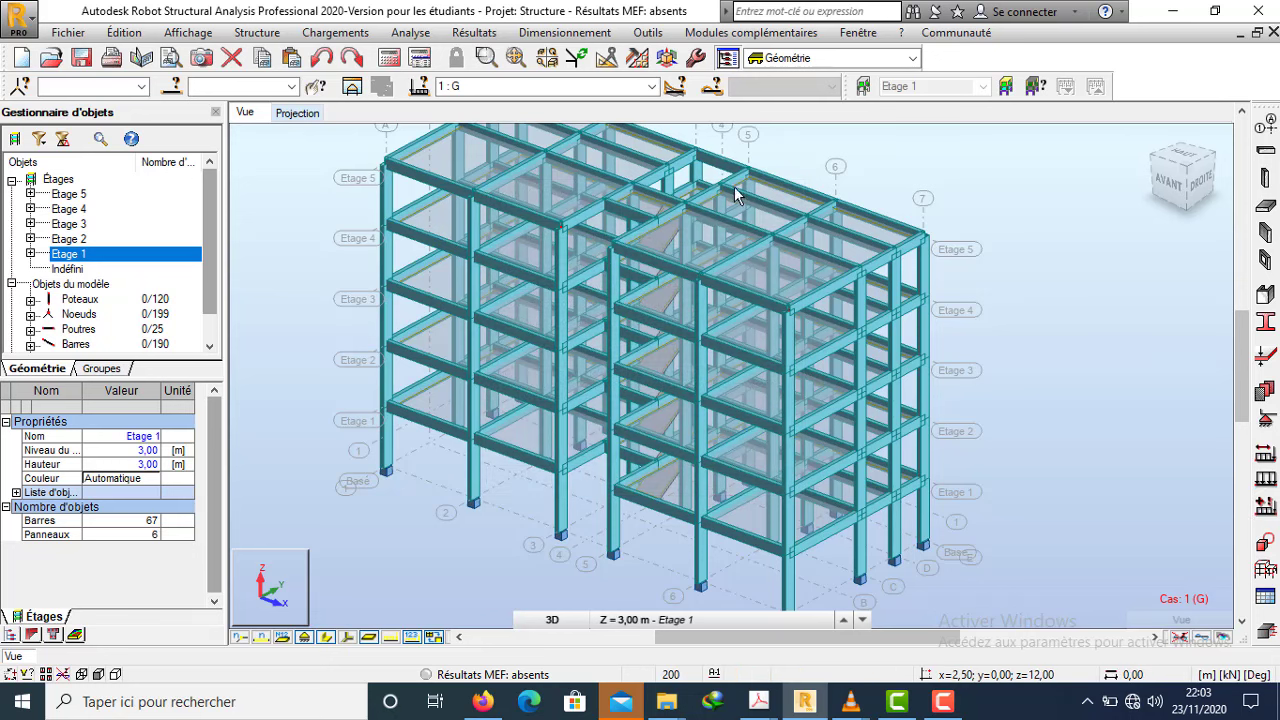
# - Check the selected combination code and the list of available codes in the Pondérations settings, leaving them unchanged
pyautogui.click(1265, 506)
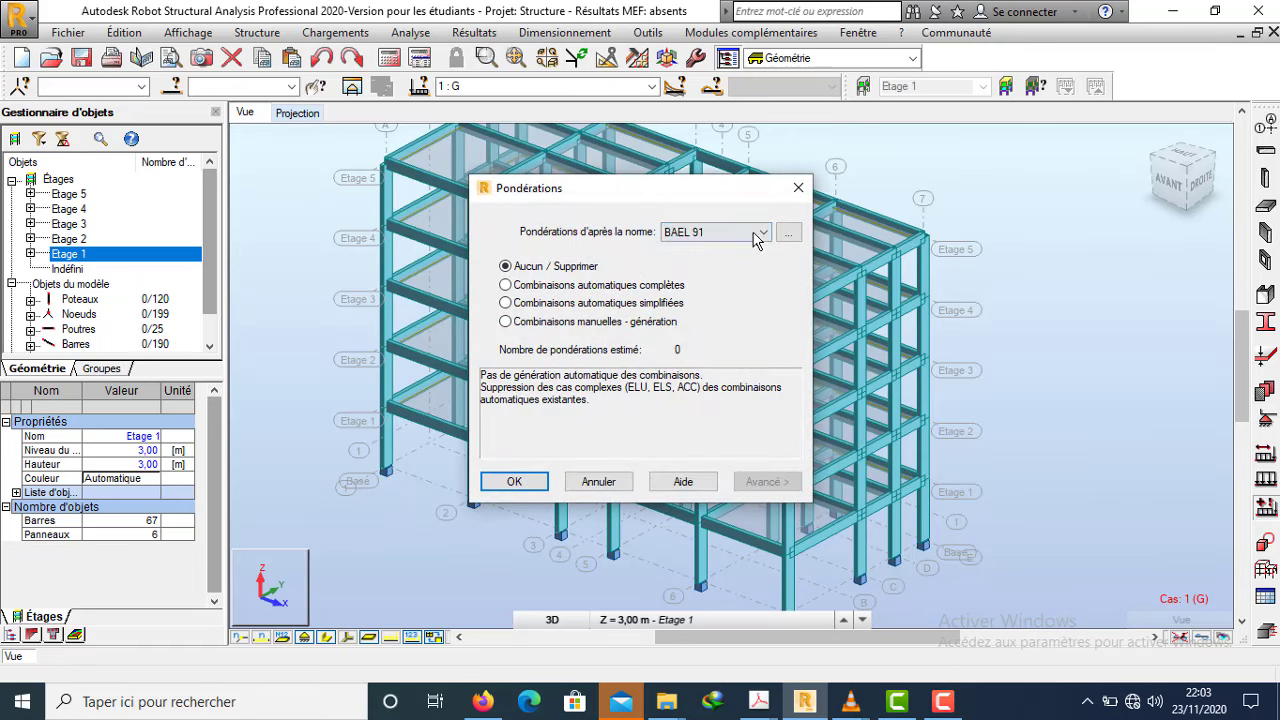
pyautogui.click(754, 234)
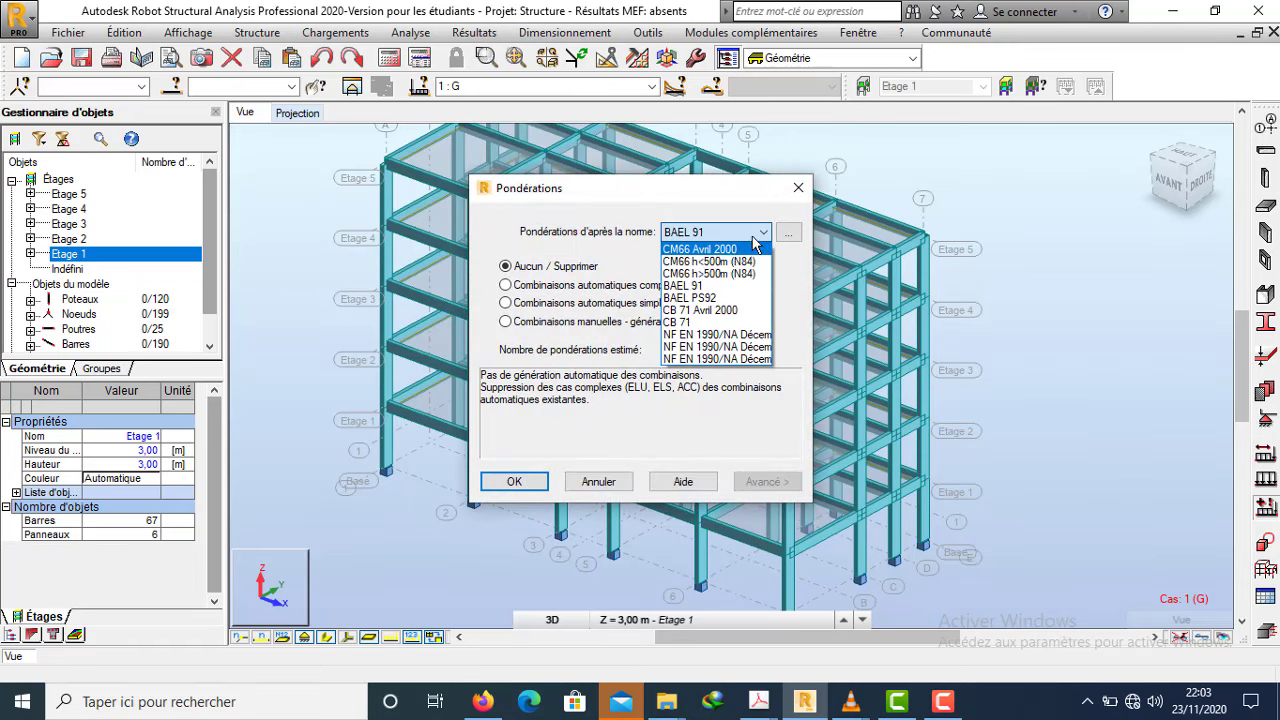
pyautogui.click(763, 233)
pyautogui.click(798, 188)
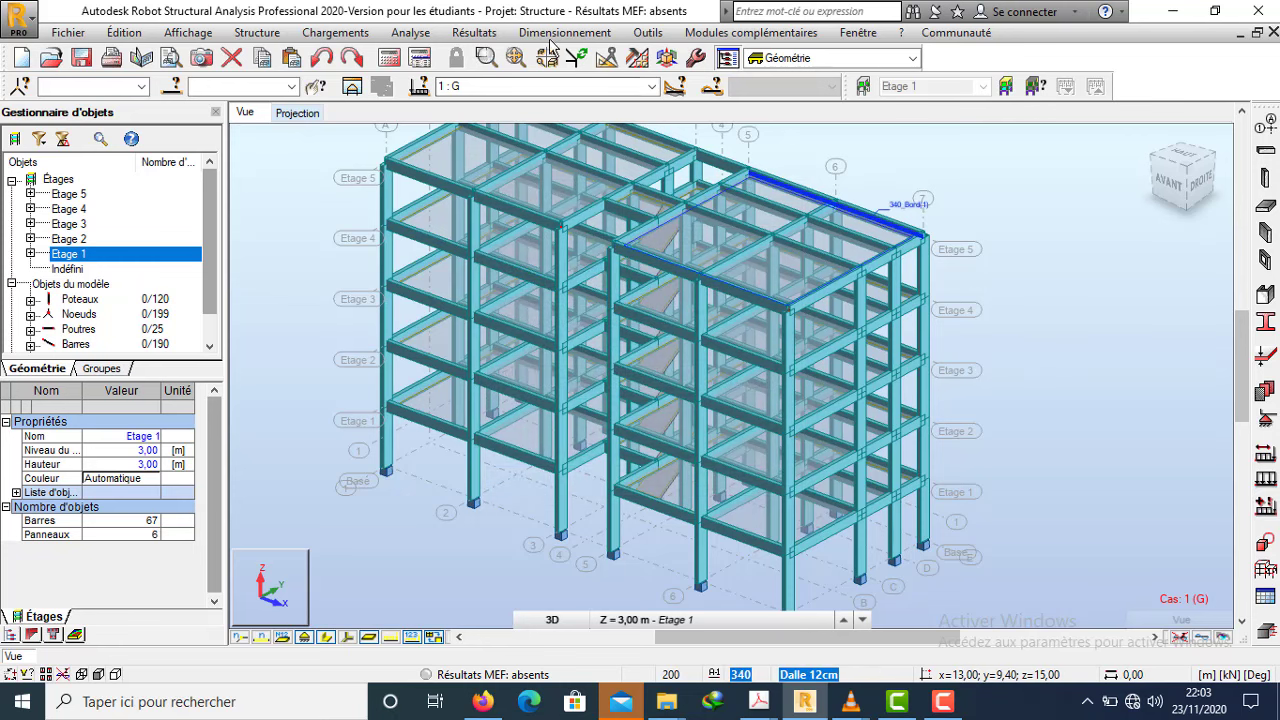
# - Create manual load combination number 3 of type ELU and name it ELU
pyautogui.click(358, 38)
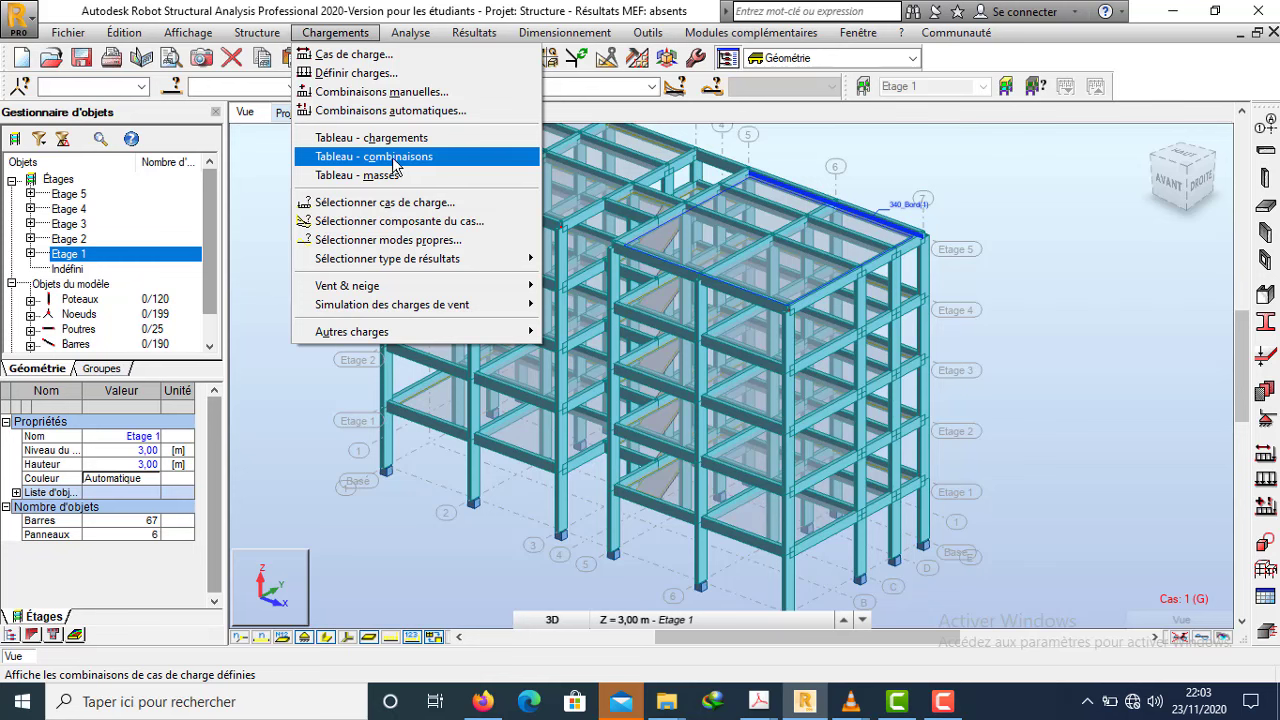
pyautogui.click(397, 91)
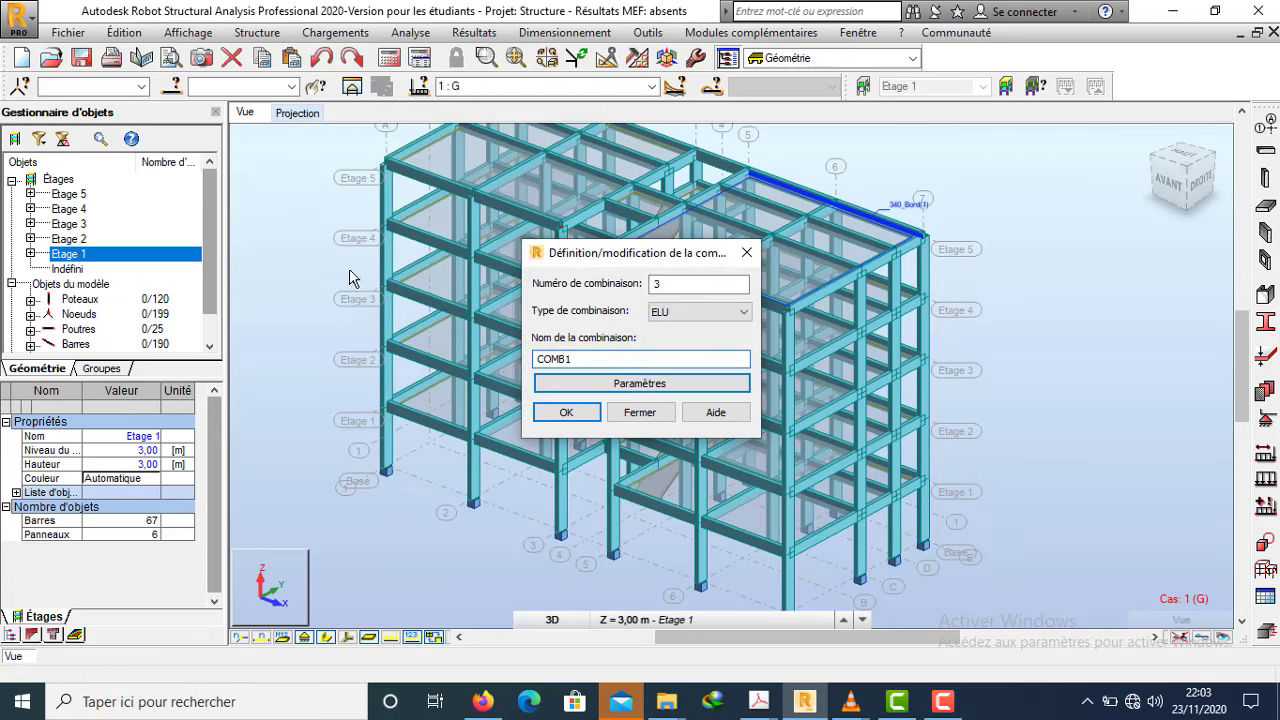
pyautogui.moveTo(620, 252); pyautogui.dragTo(594, 175)
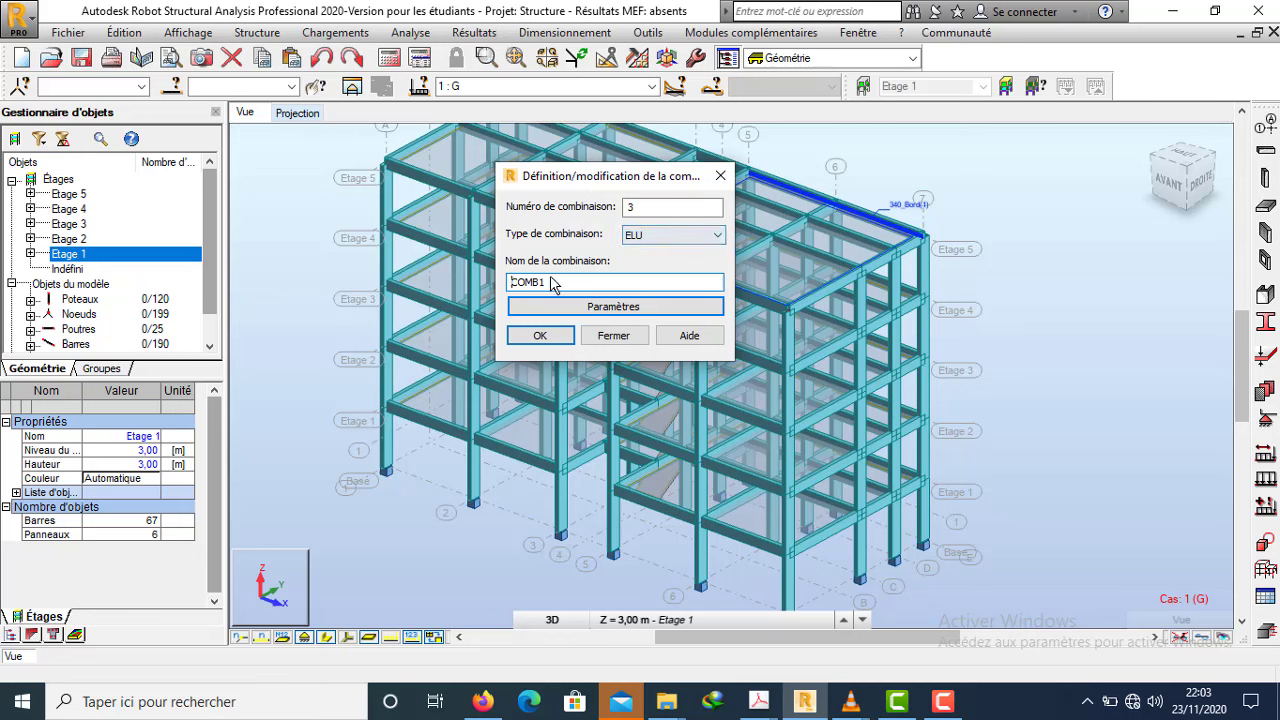
pyautogui.moveTo(577, 284); pyautogui.dragTo(483, 289)
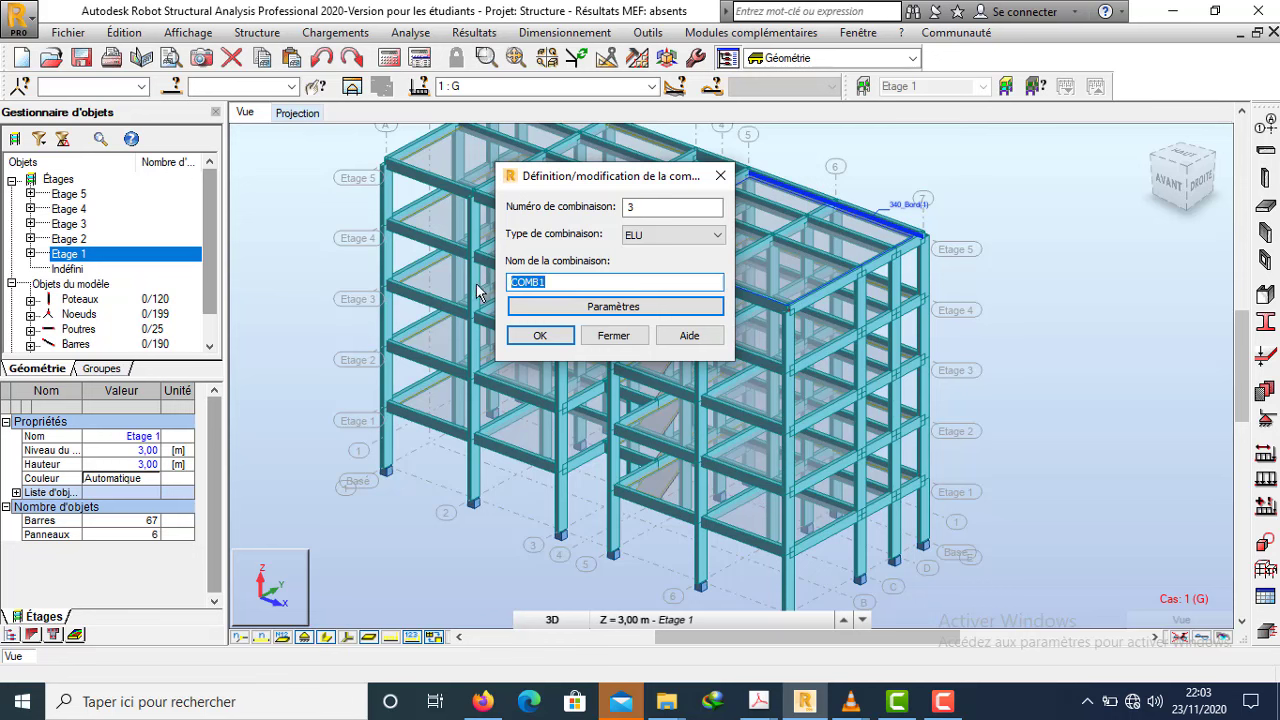
pyautogui.write('ELU')
pyautogui.click(535, 335)
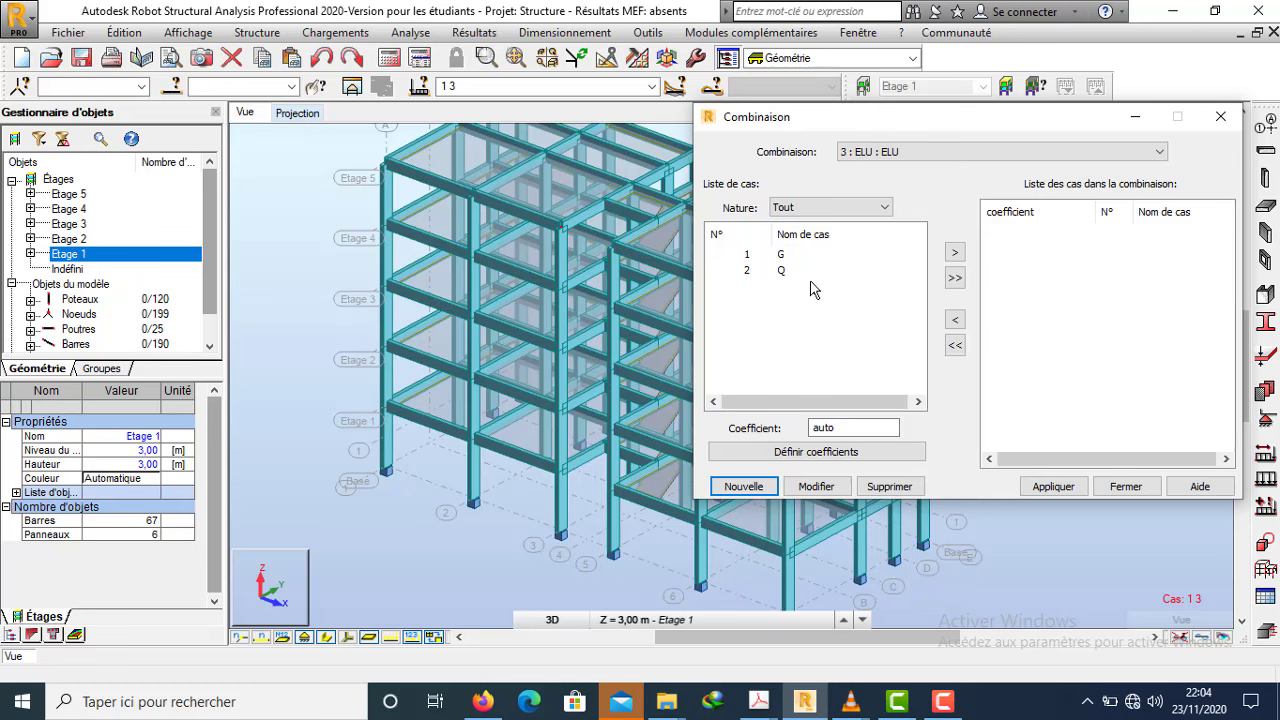
# - Add cases G (1.35) and Q (1.50) to the ELU combination with automatic coefficients, and apply it
pyautogui.click(955, 252)
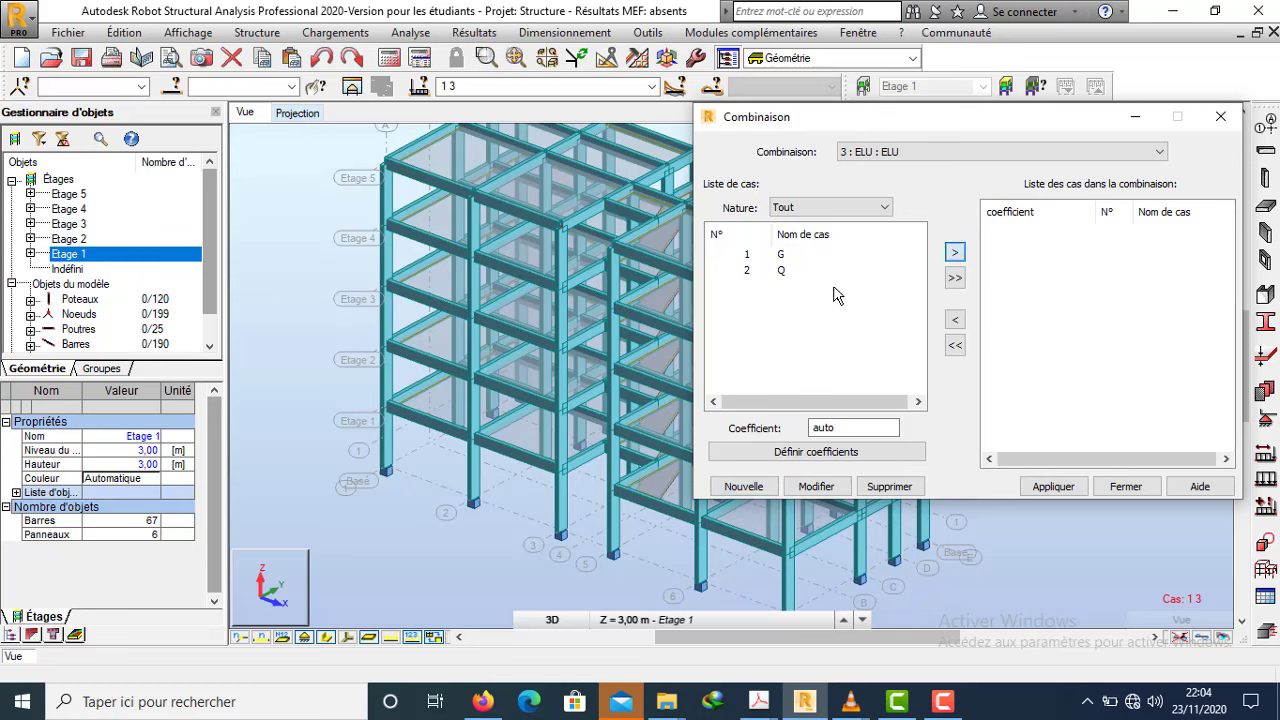
pyautogui.click(750, 256)
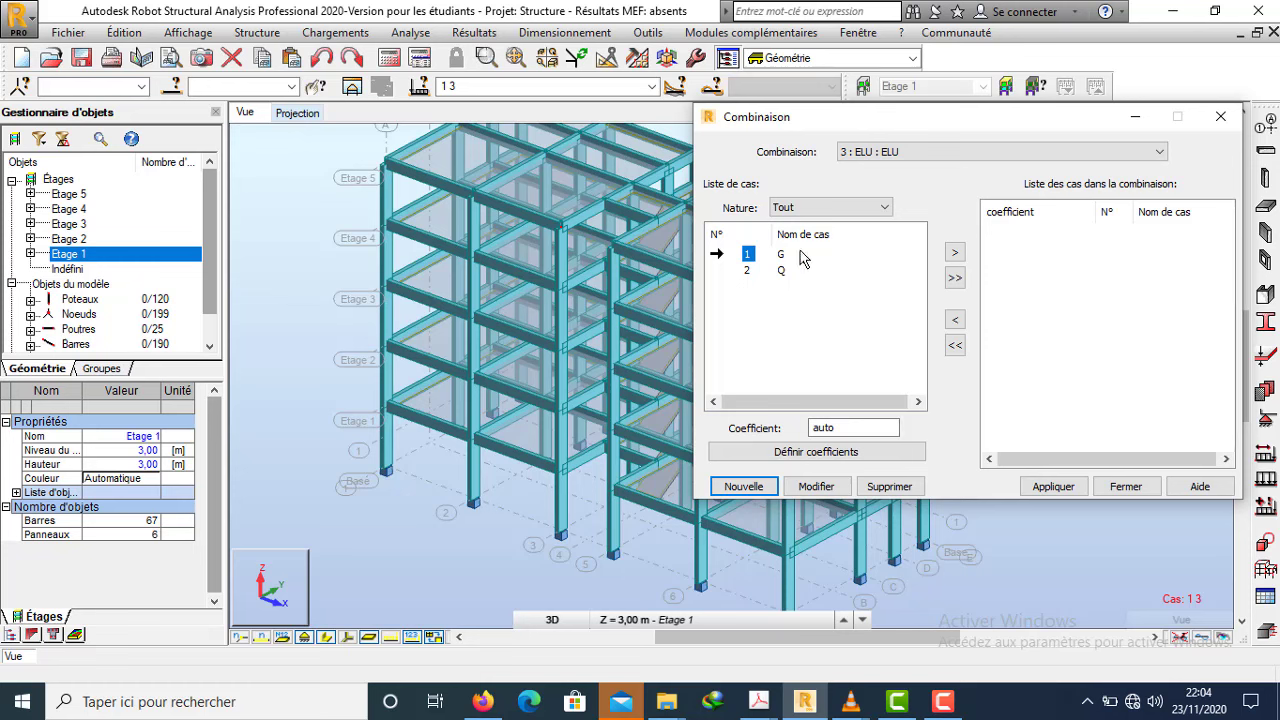
pyautogui.click(955, 252)
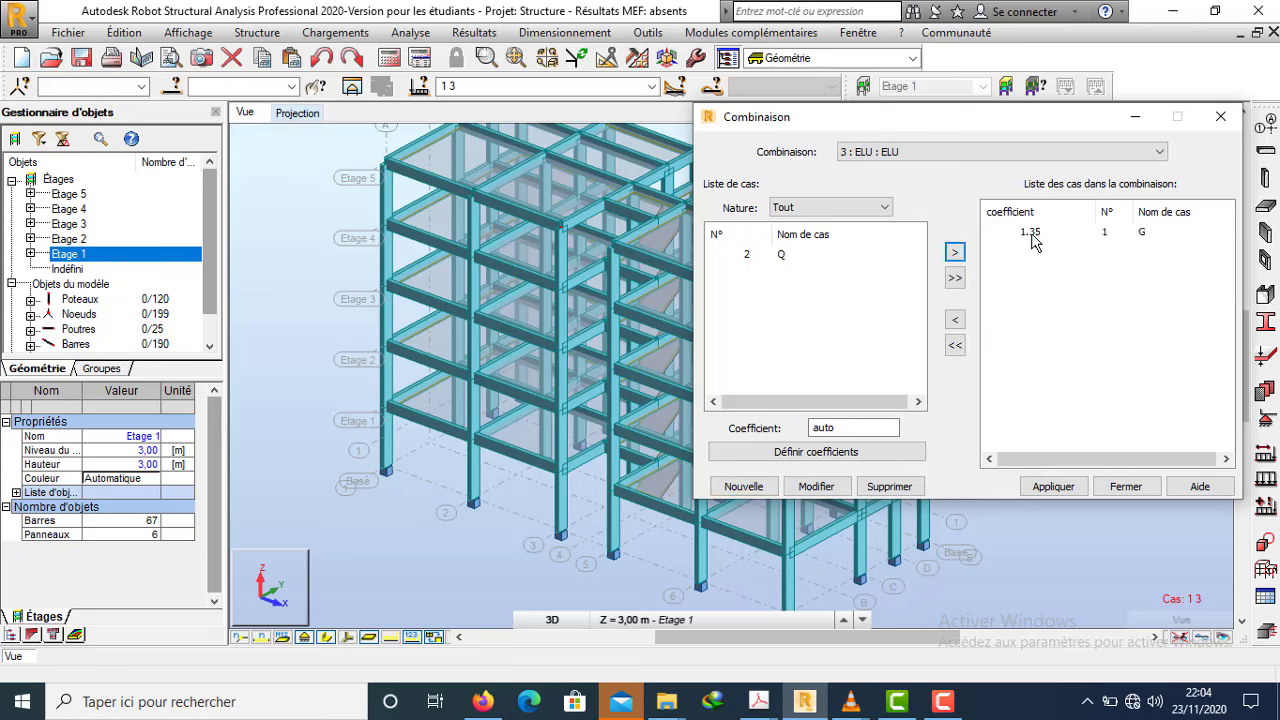
pyautogui.click(750, 256)
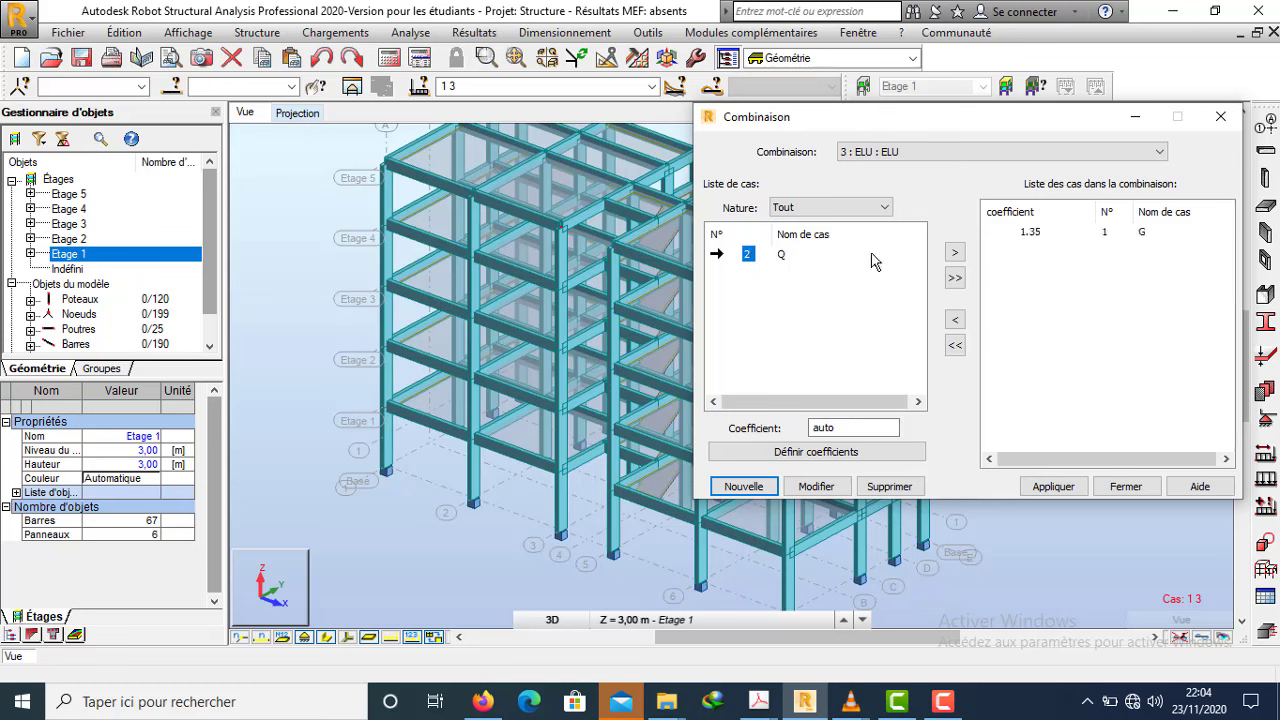
pyautogui.click(955, 252)
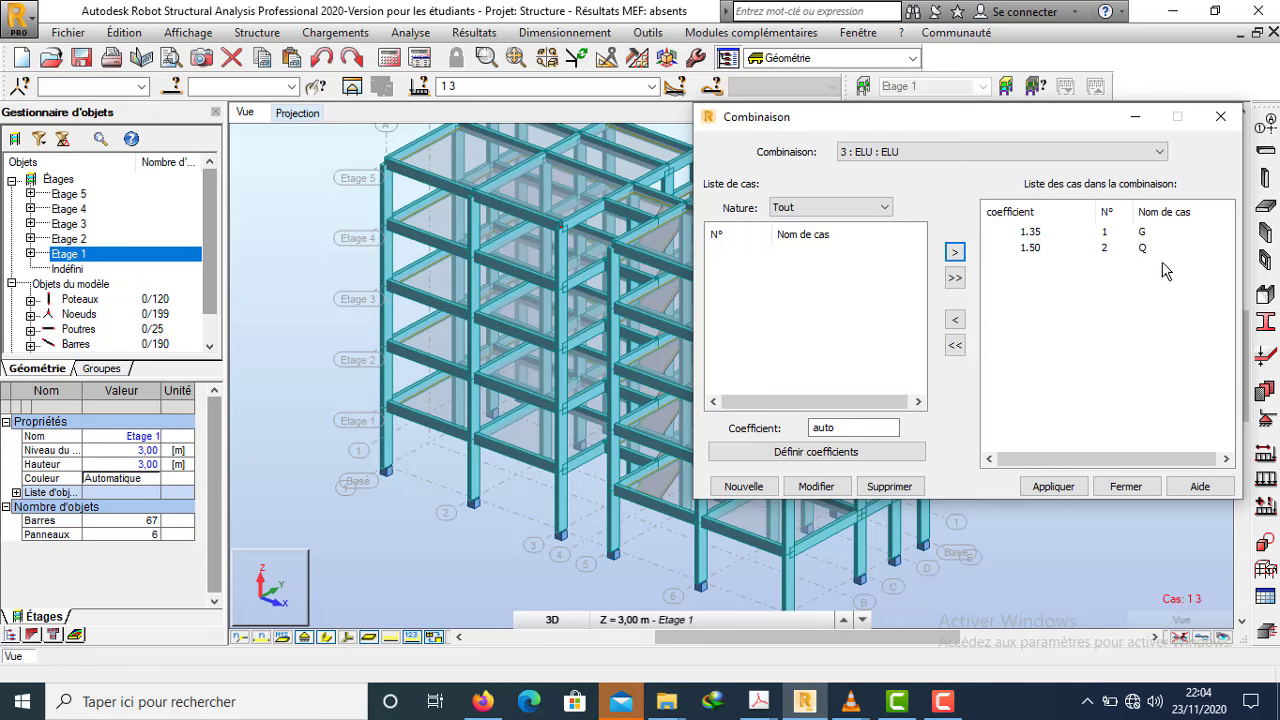
pyautogui.click(1053, 487)
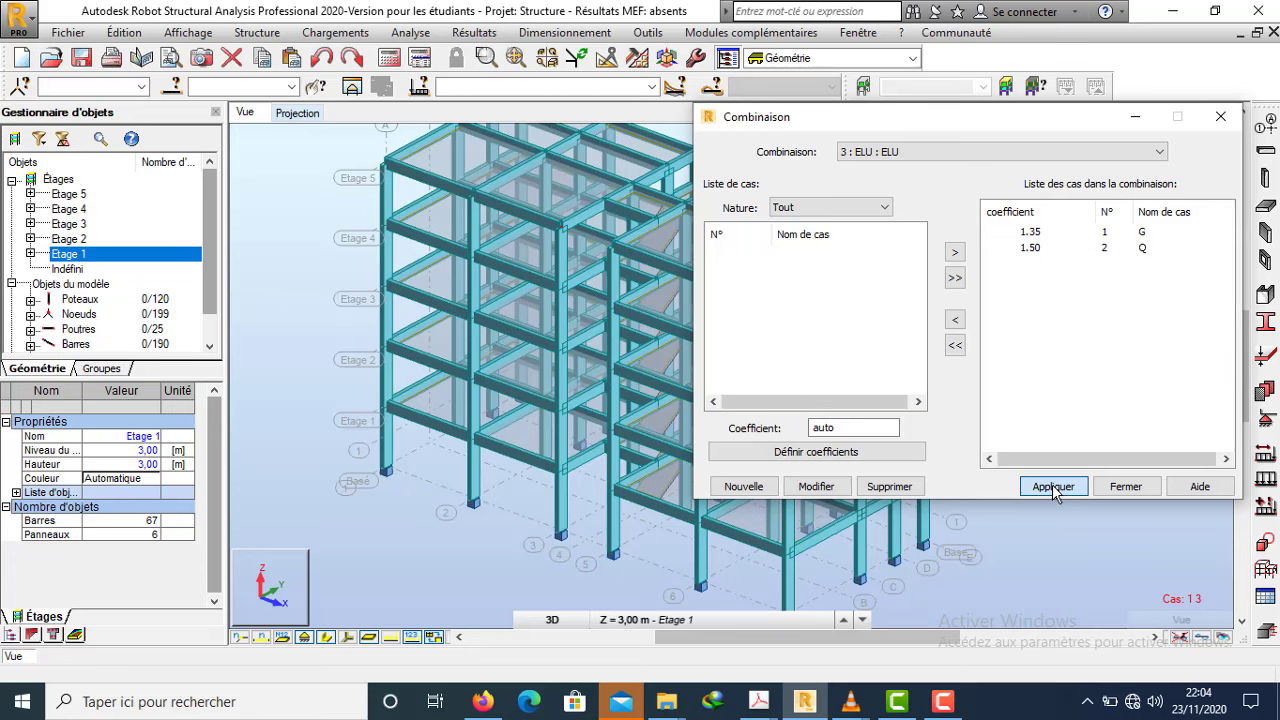
# - Create a new load combination number 4 of type ELS and name it ELS
pyautogui.click(743, 487)
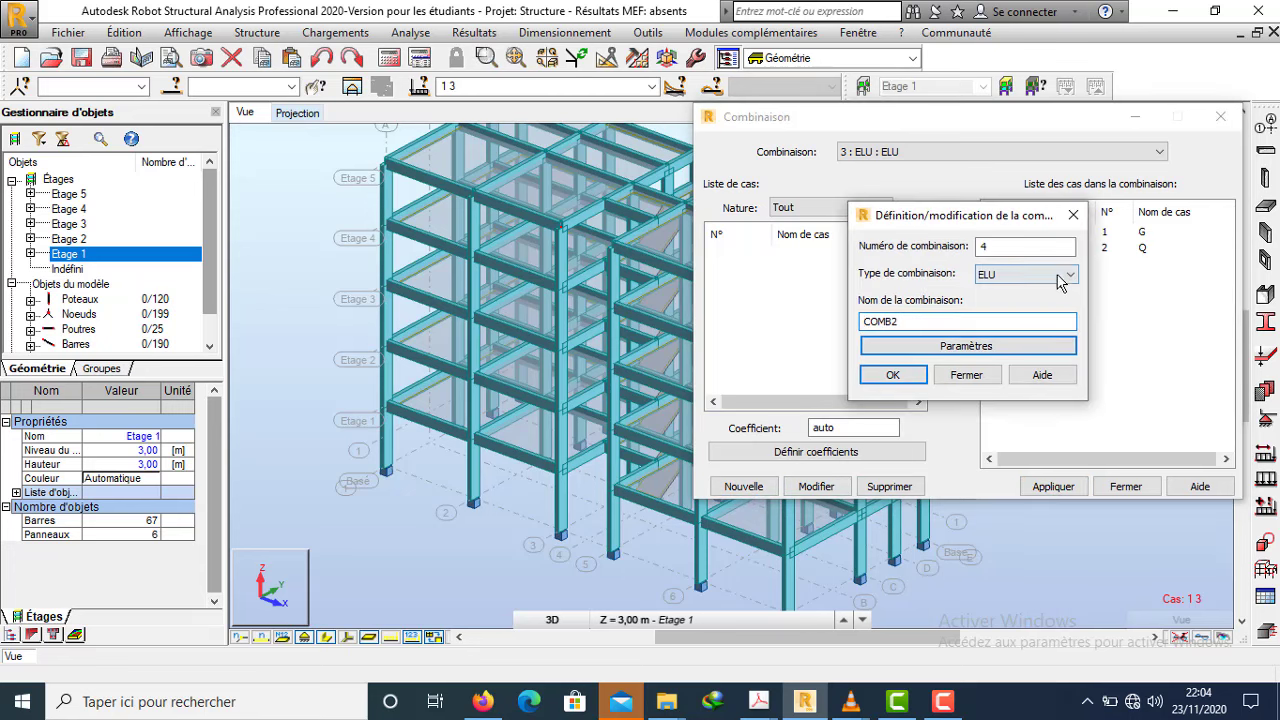
pyautogui.click(1055, 274)
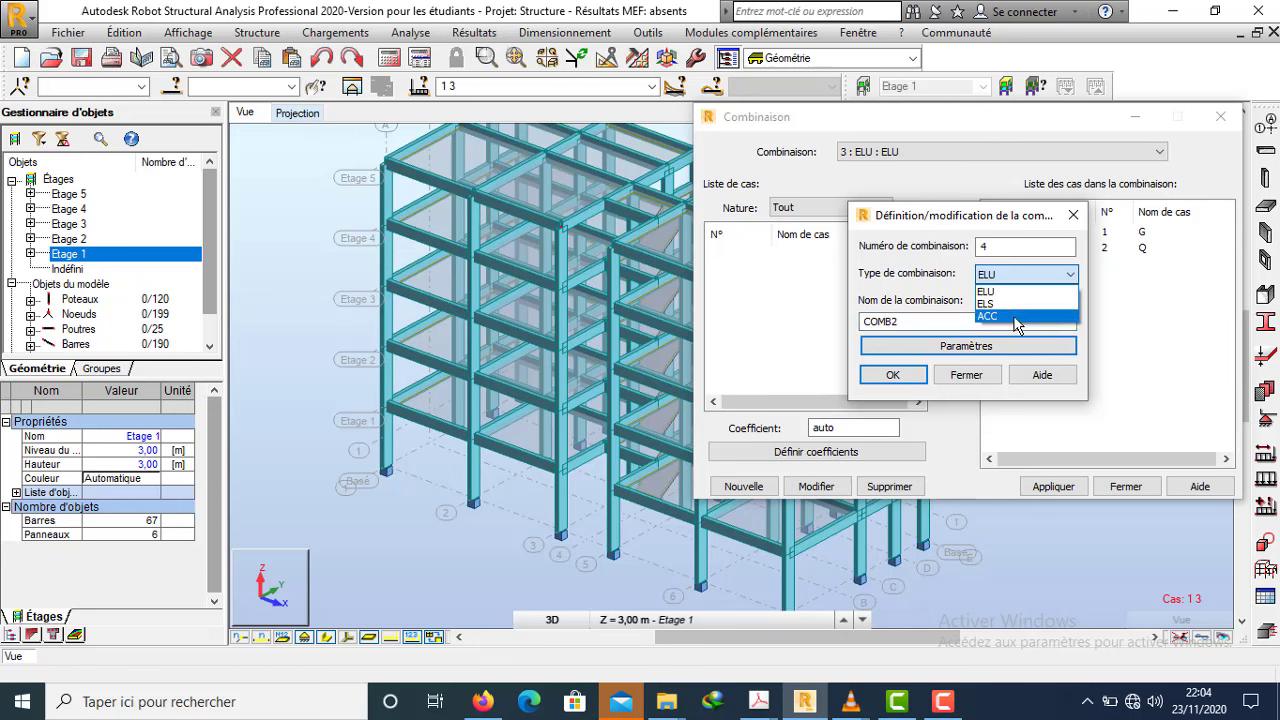
pyautogui.click(990, 303)
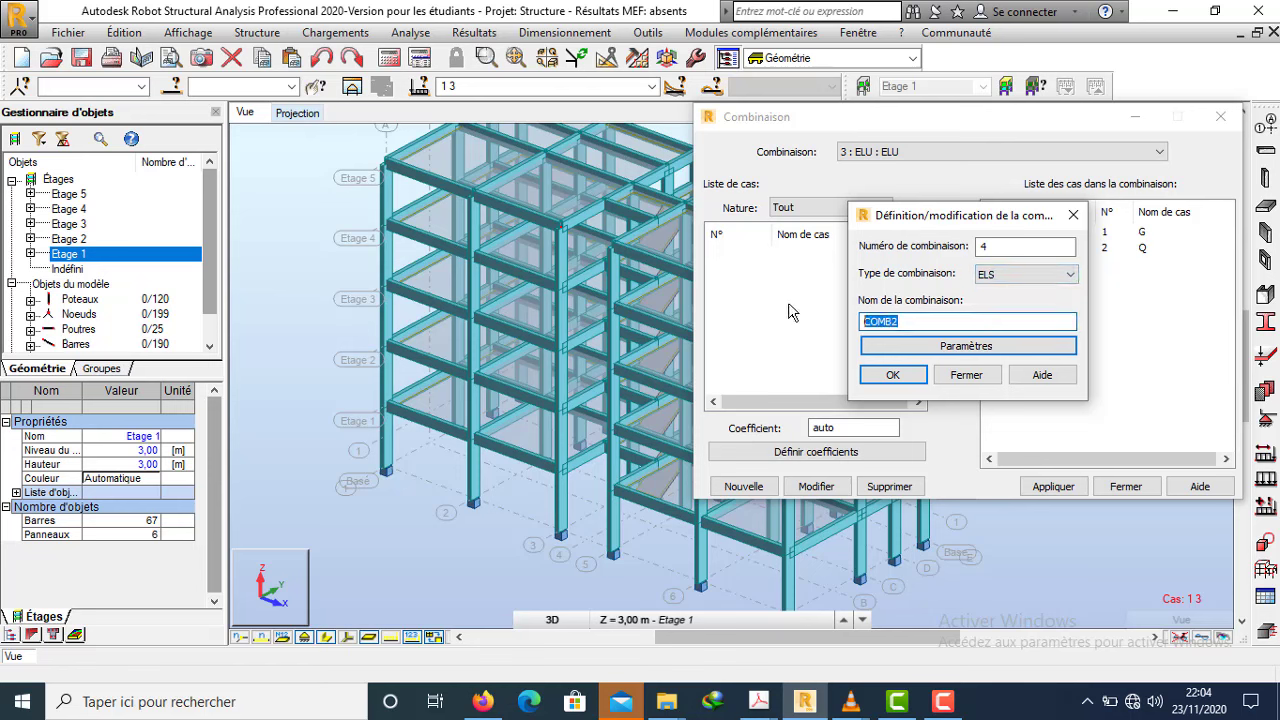
pyautogui.write('ELS')
pyautogui.click(890, 374)
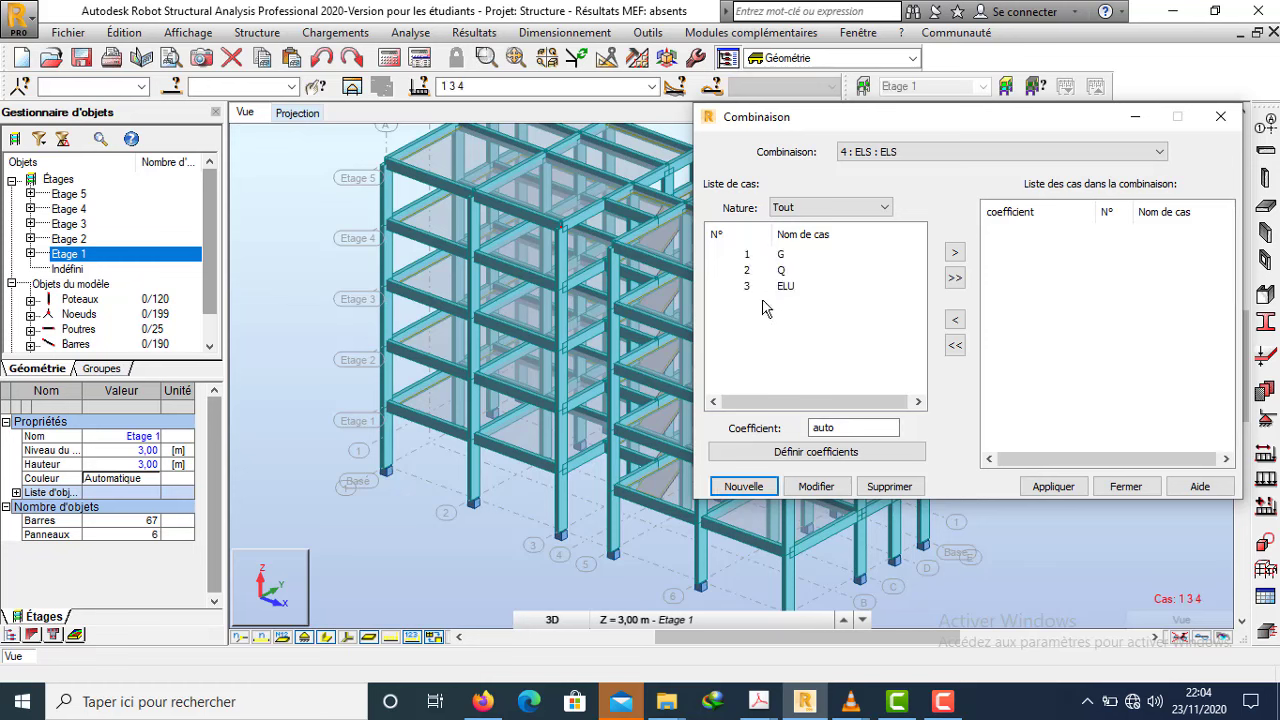
# - Add cases G and Q with coefficient 1.00 to the ELS combination, apply it, and close the combination definition
pyautogui.click(745, 258)
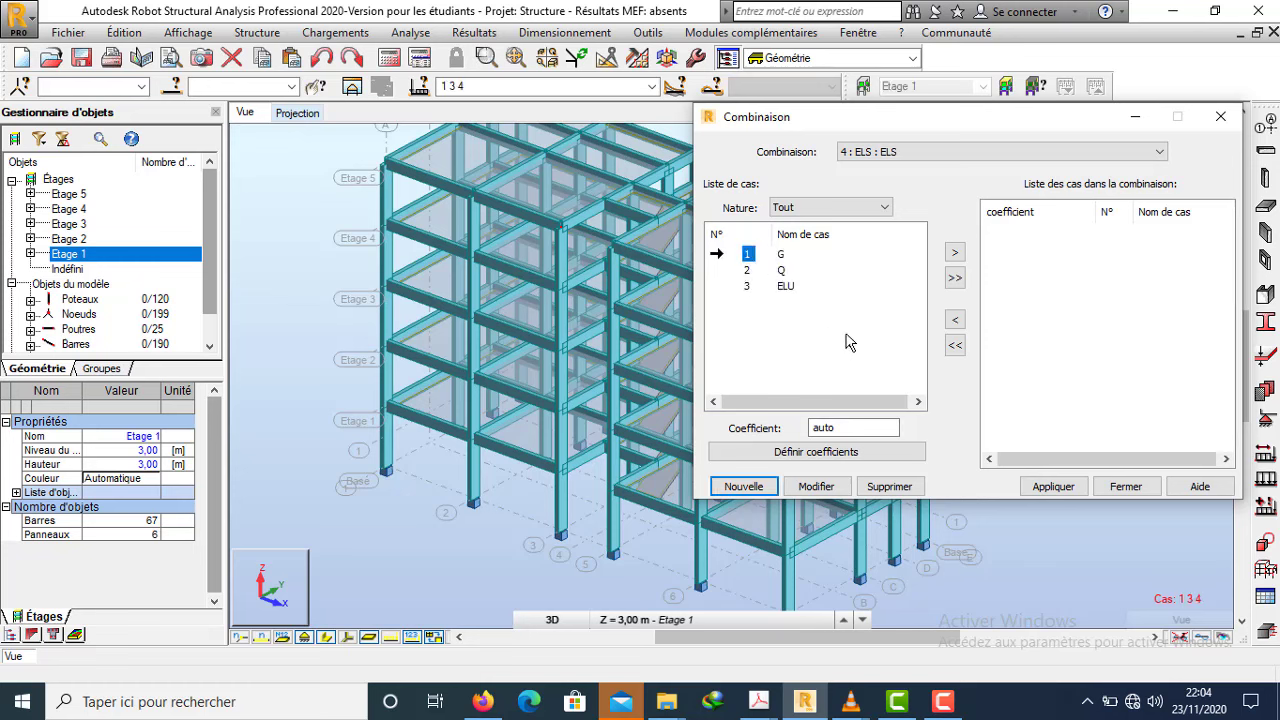
pyautogui.click(955, 256)
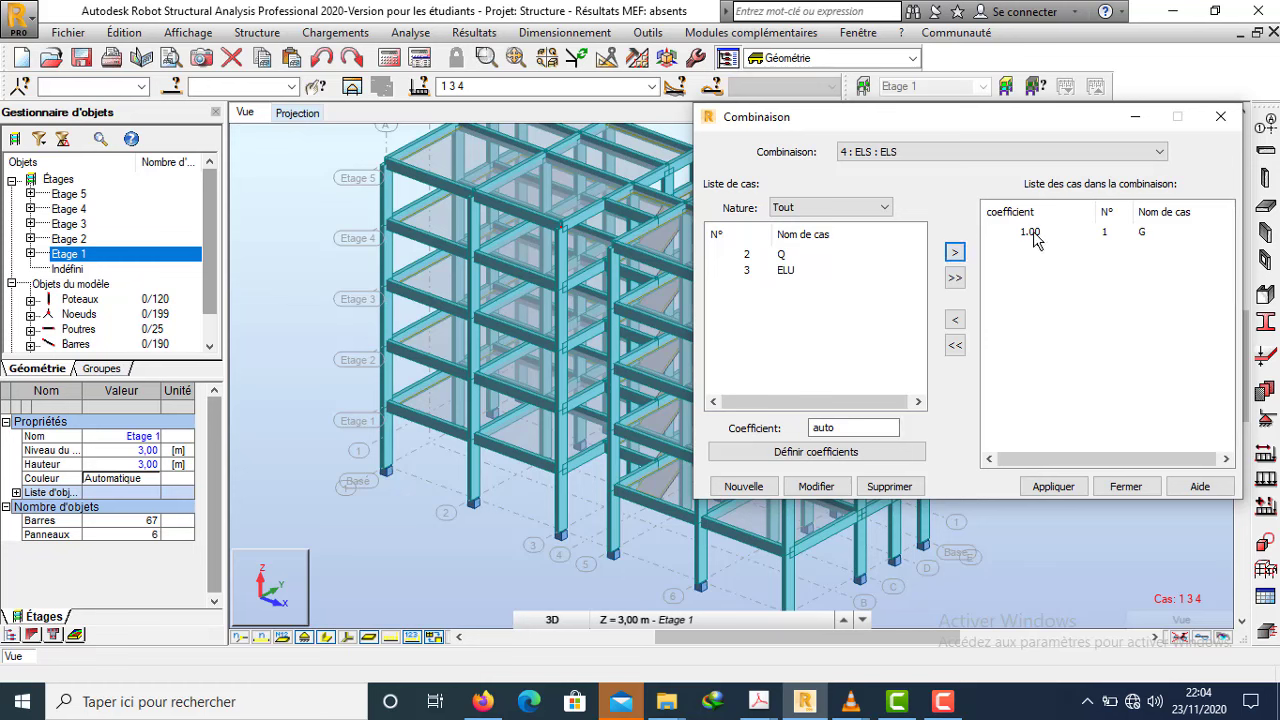
pyautogui.click(752, 258)
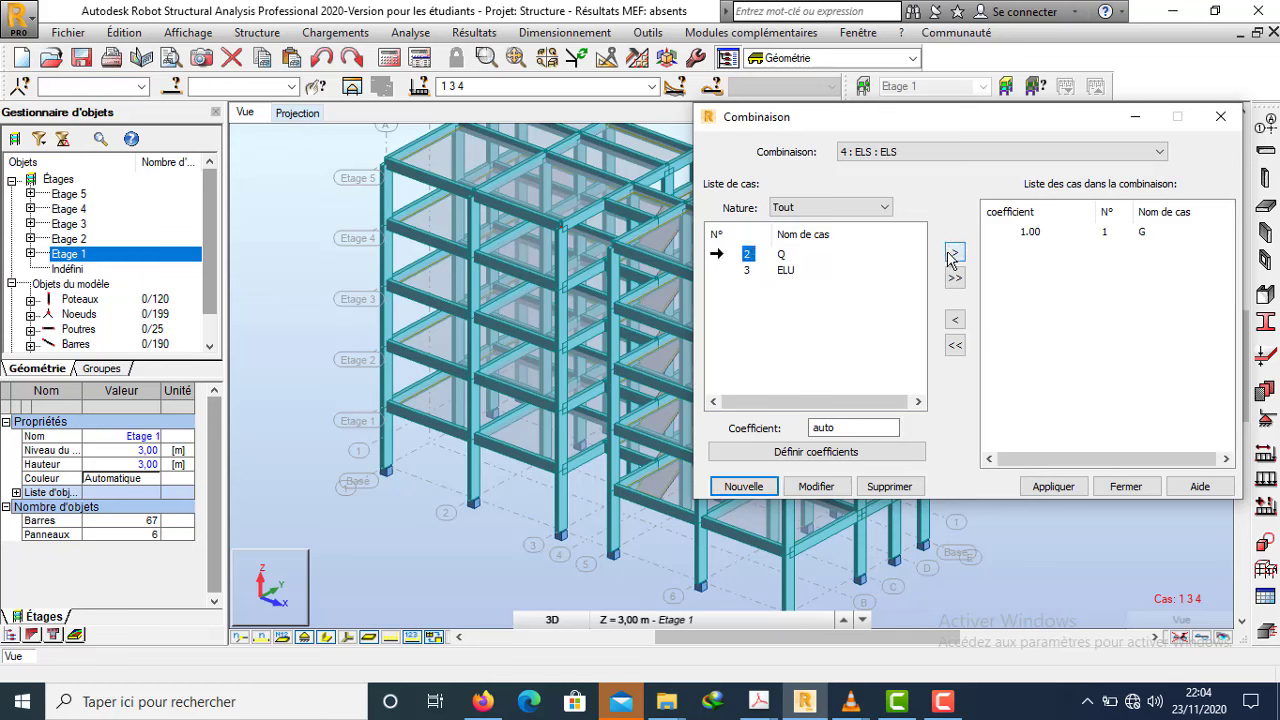
pyautogui.click(955, 253)
pyautogui.click(1052, 487)
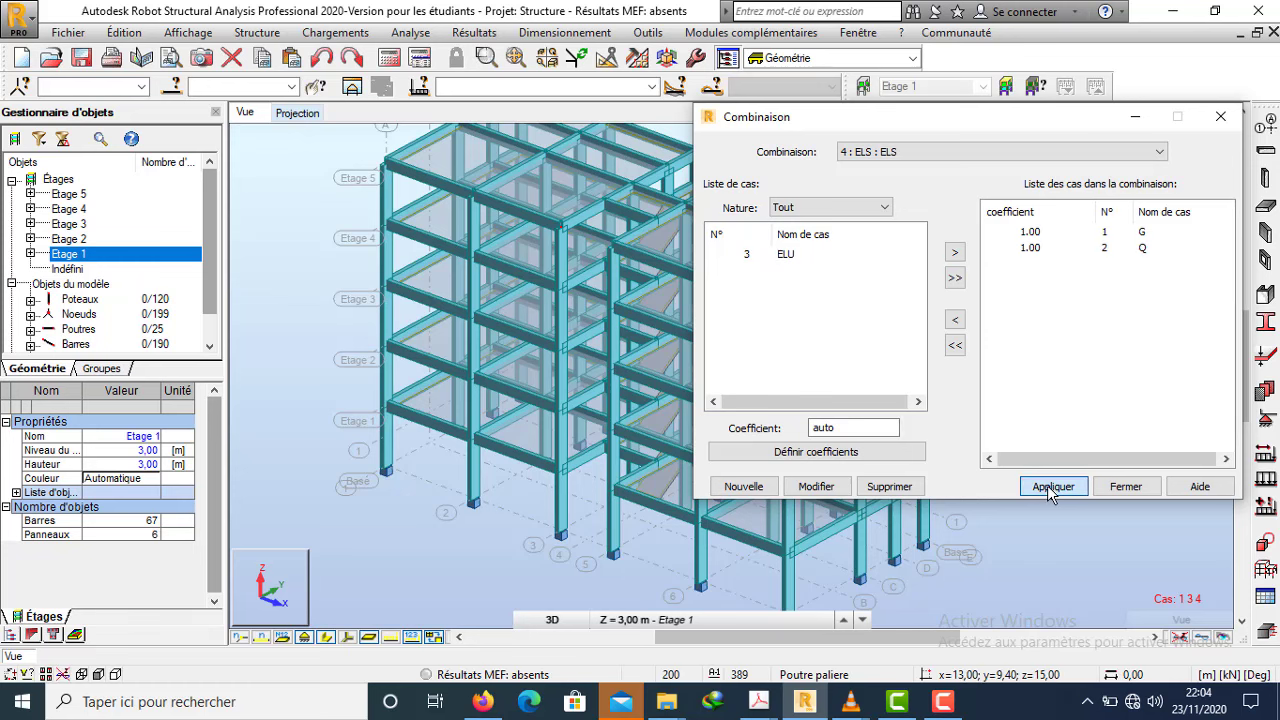
pyautogui.click(1126, 487)
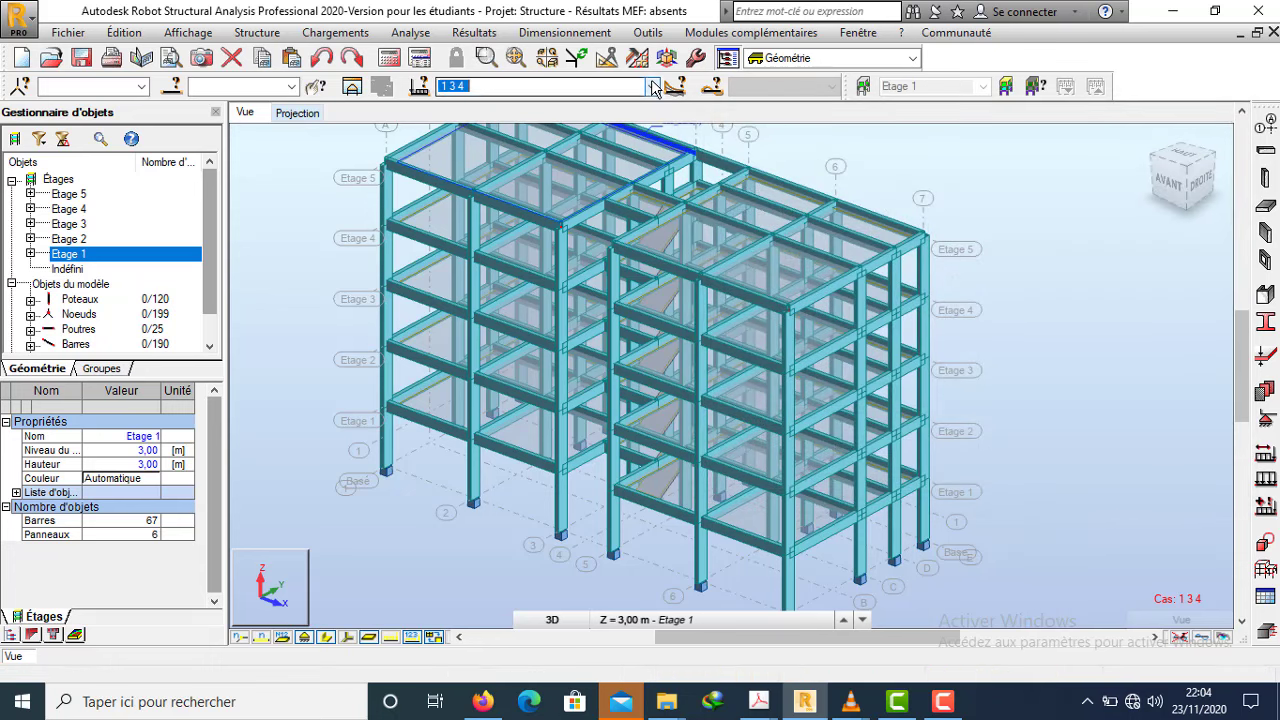
# - Check that the list of load cases includes the ELU and ELS combinations, leaving the case selection unchanged
pyautogui.click(455, 86)
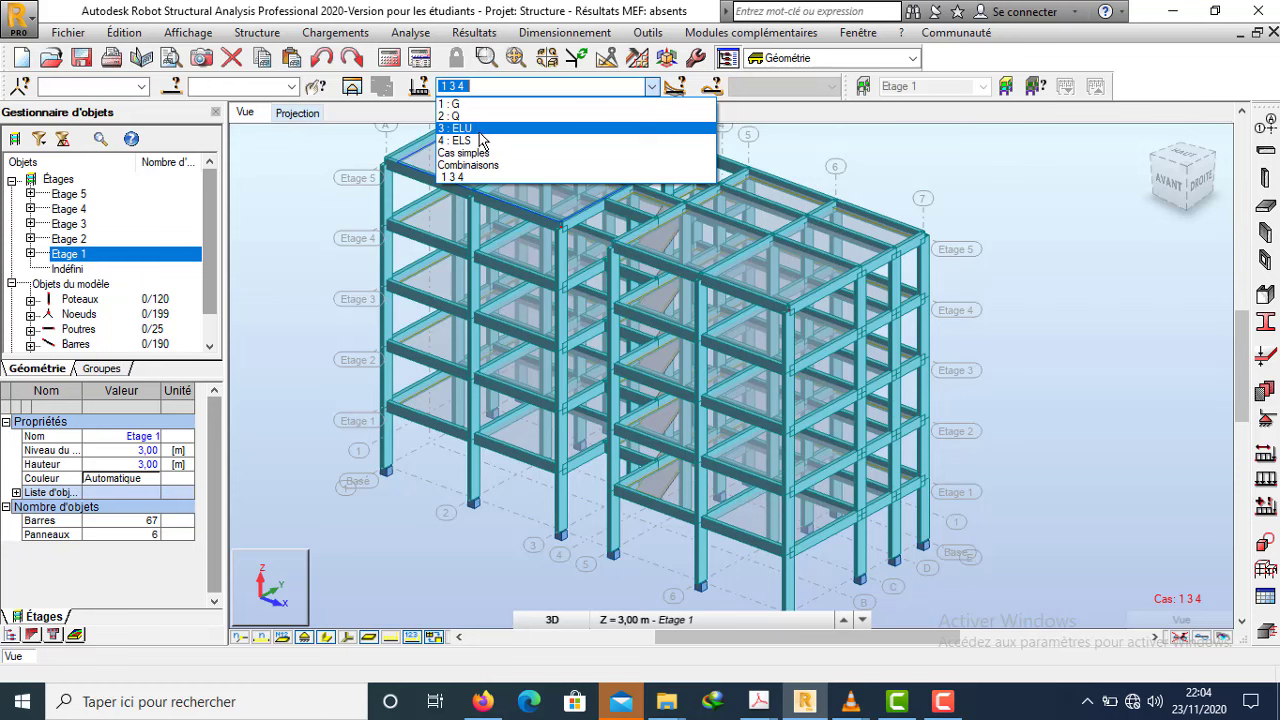
pyautogui.click(572, 88)
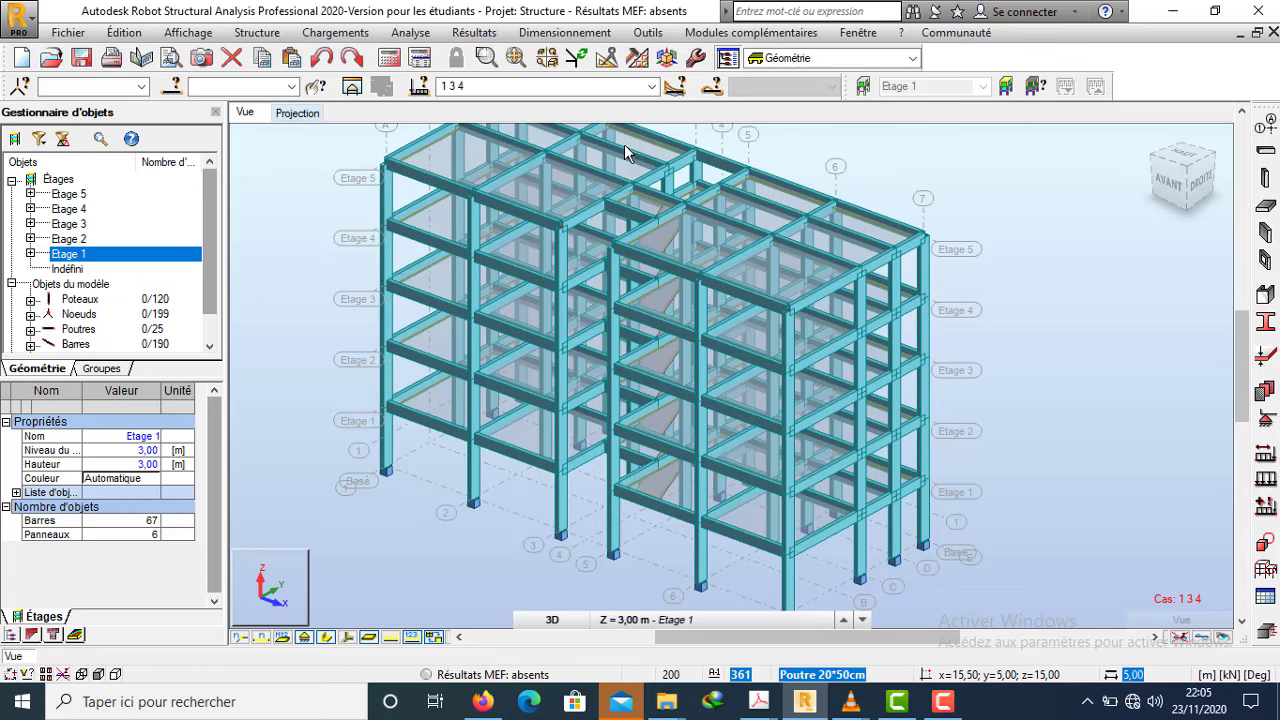
pyautogui.scroll(-2, 605, 420)
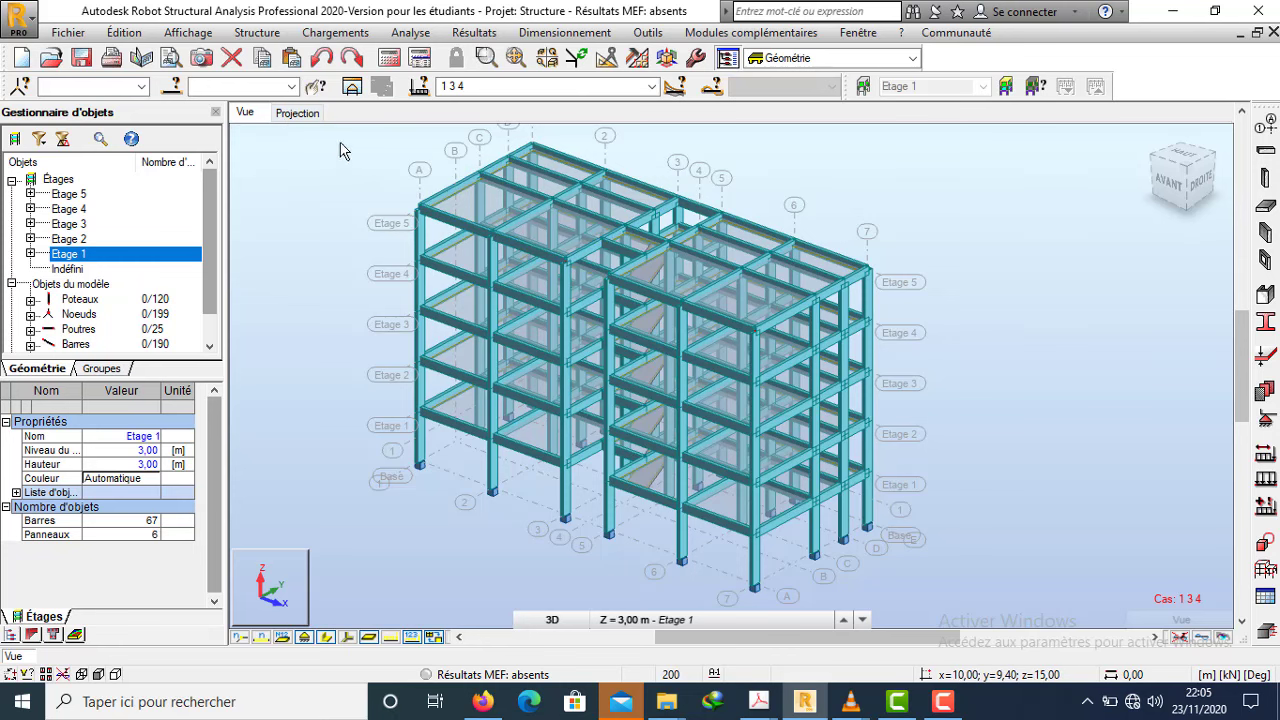
# - Run the structure verification, delete the isolated node it flags, and close the verification
pyautogui.click(397, 33)
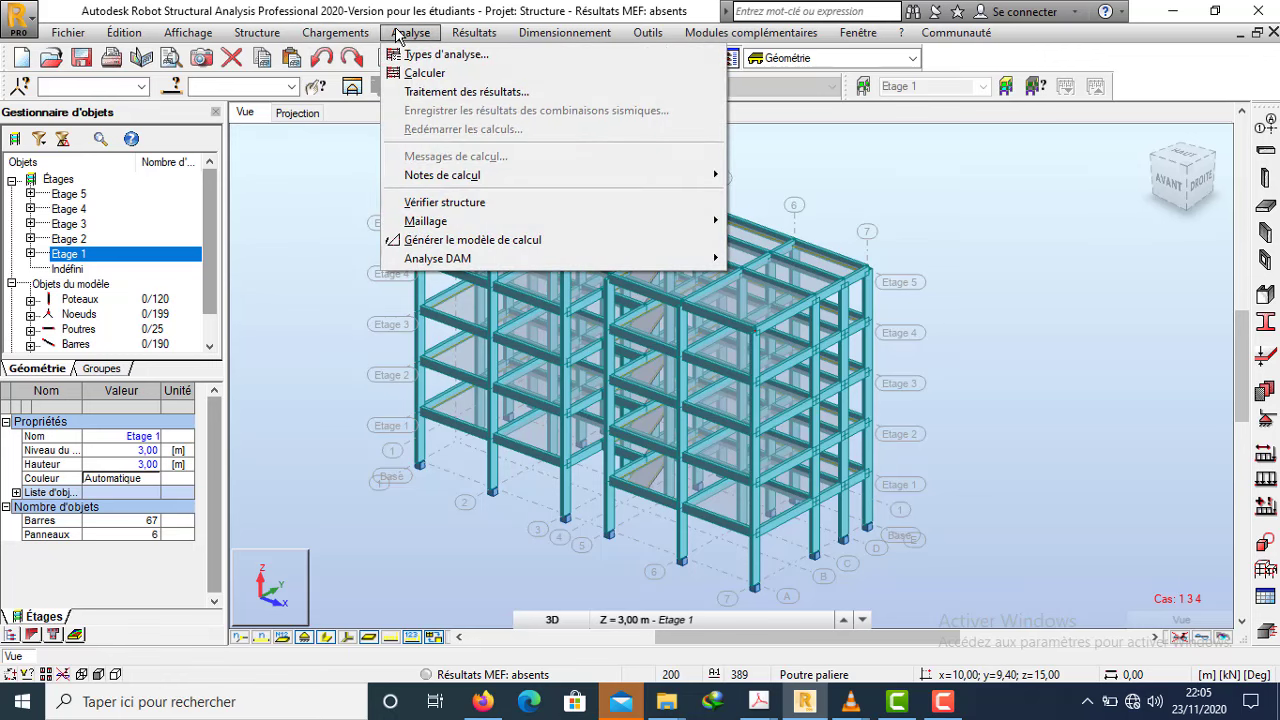
pyautogui.click(452, 204)
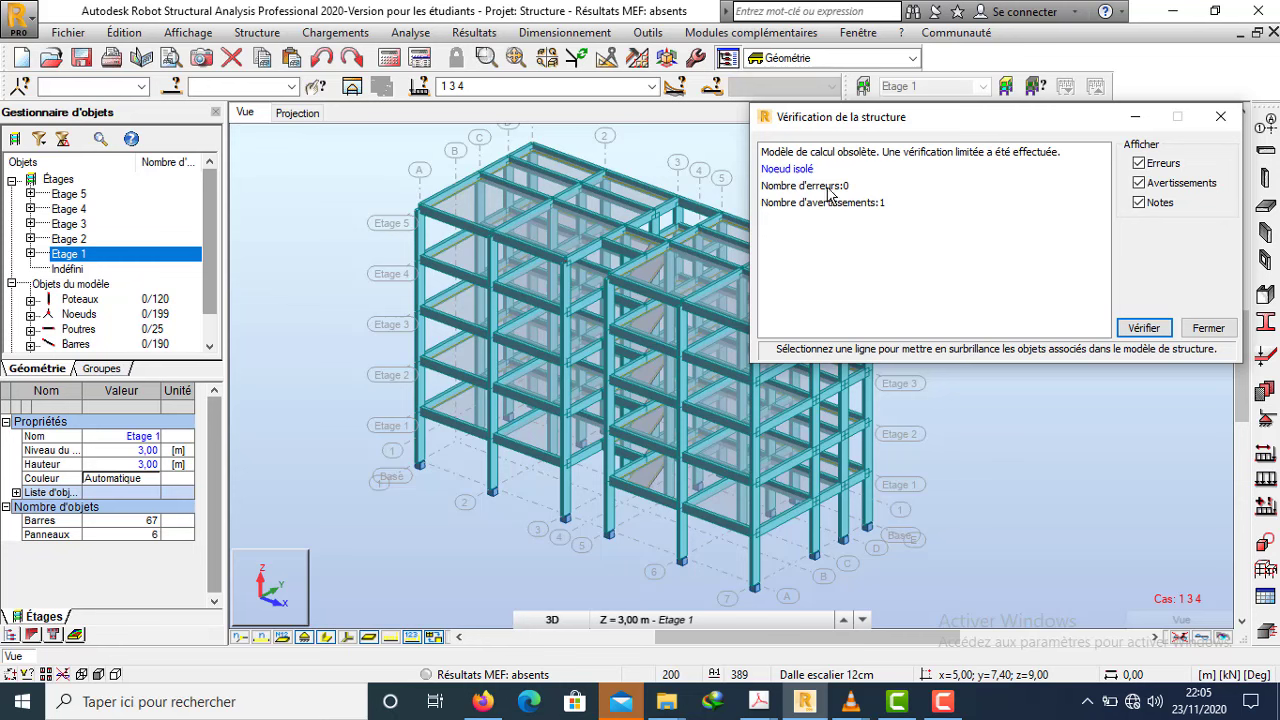
pyautogui.click(801, 172)
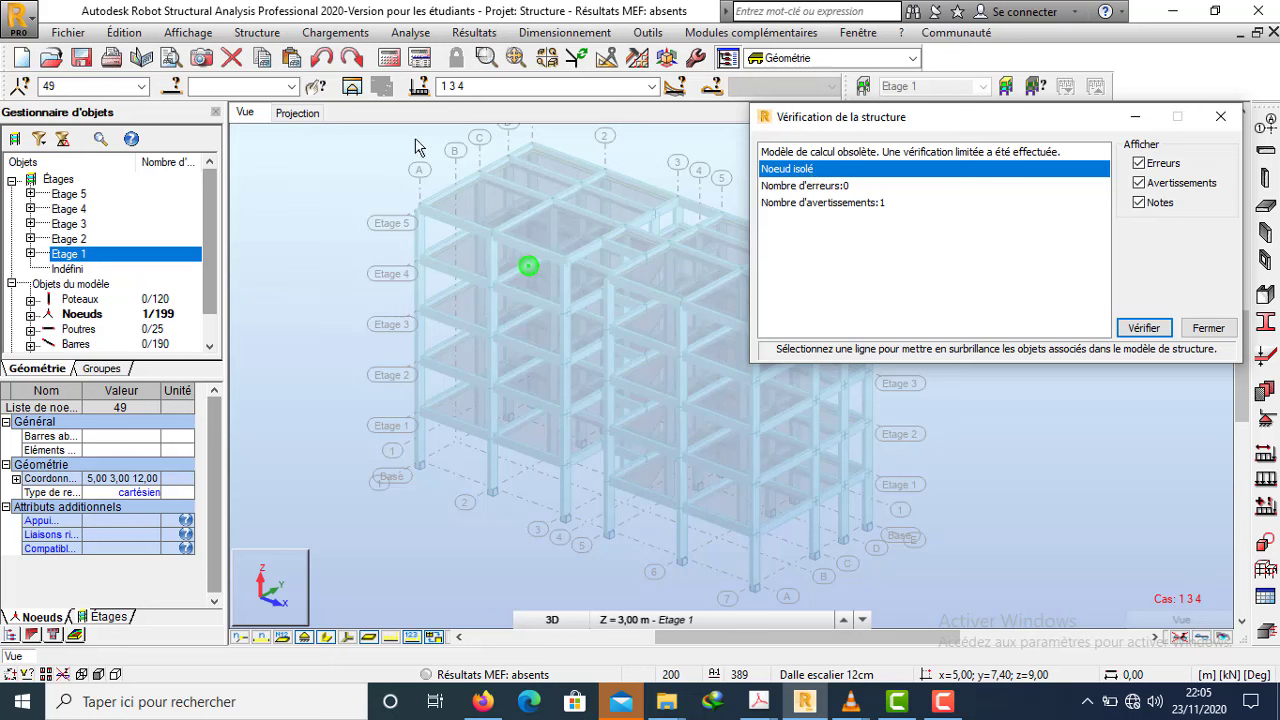
pyautogui.click(233, 59)
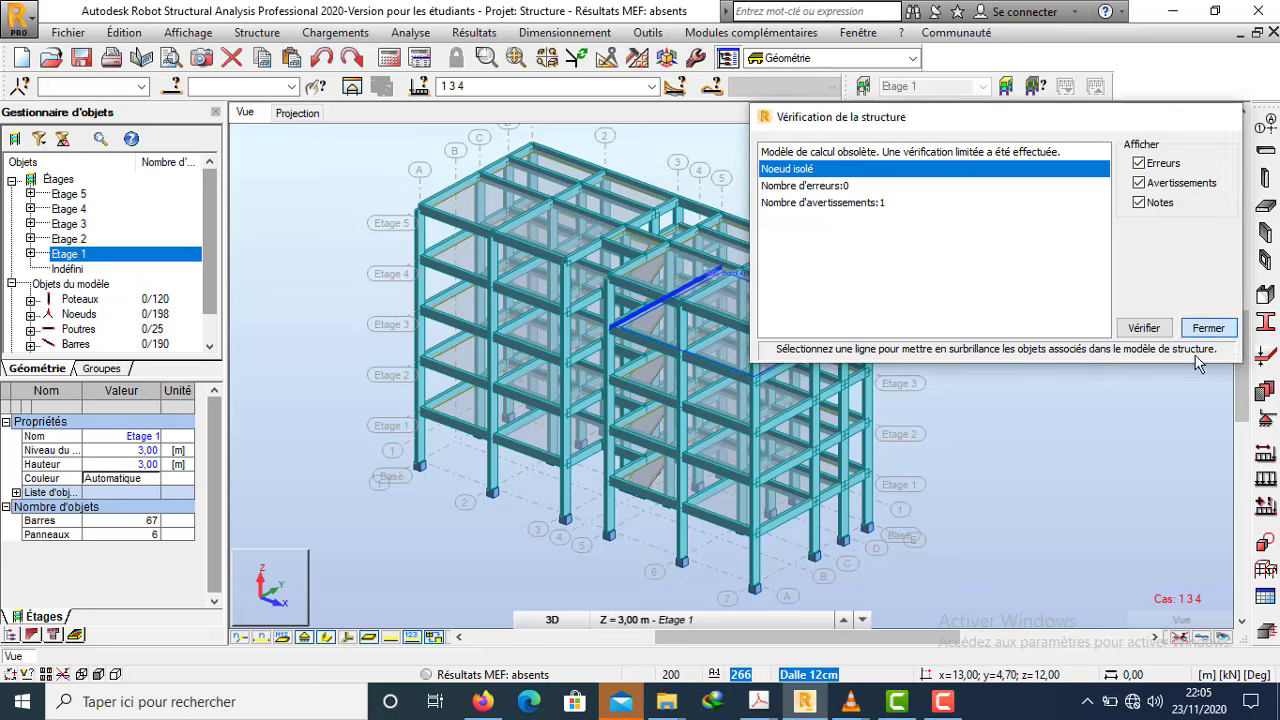
pyautogui.click(1208, 329)
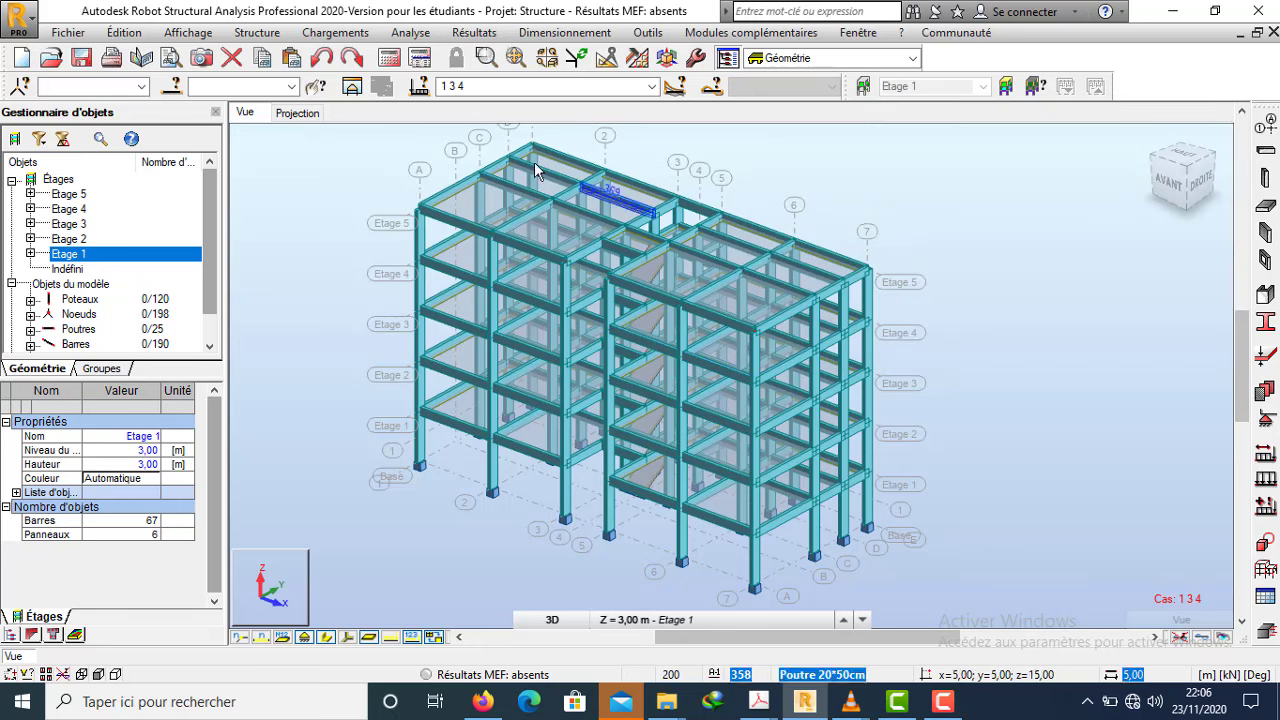
# - Verify the structure again, close the verification, and calculate the model
pyautogui.click(409, 33)
pyautogui.click(474, 207)
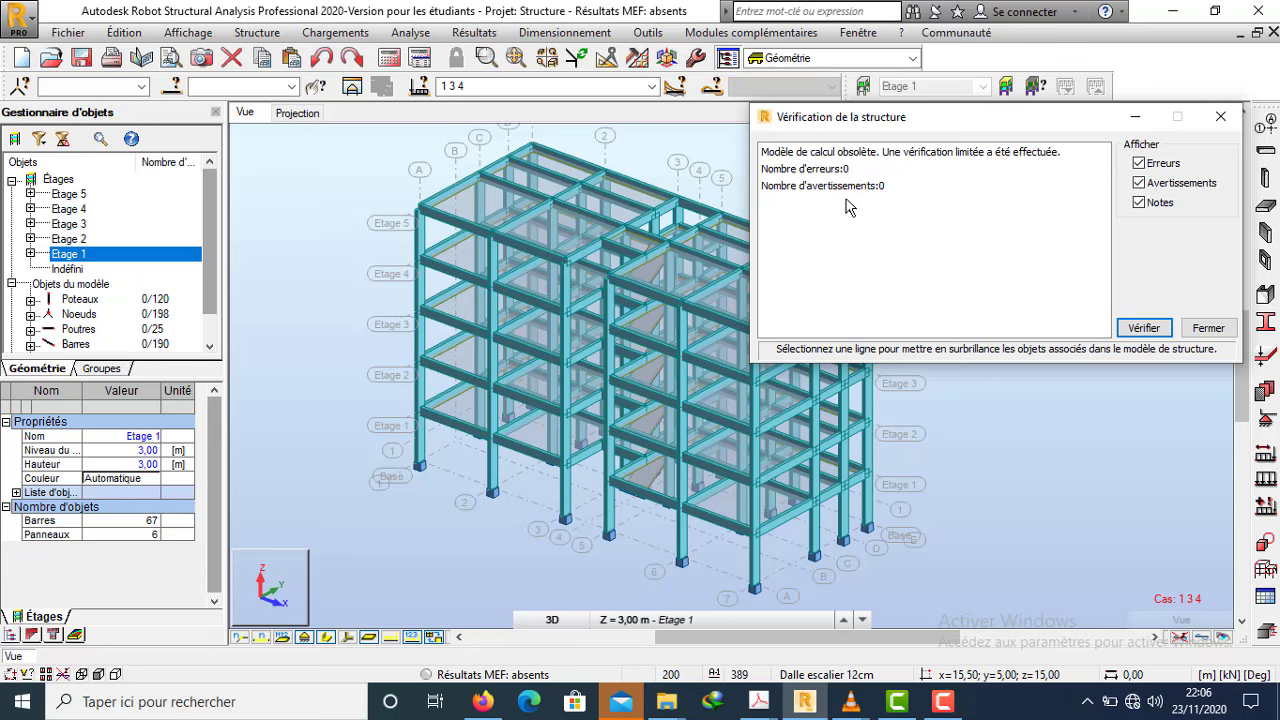
pyautogui.click(1207, 328)
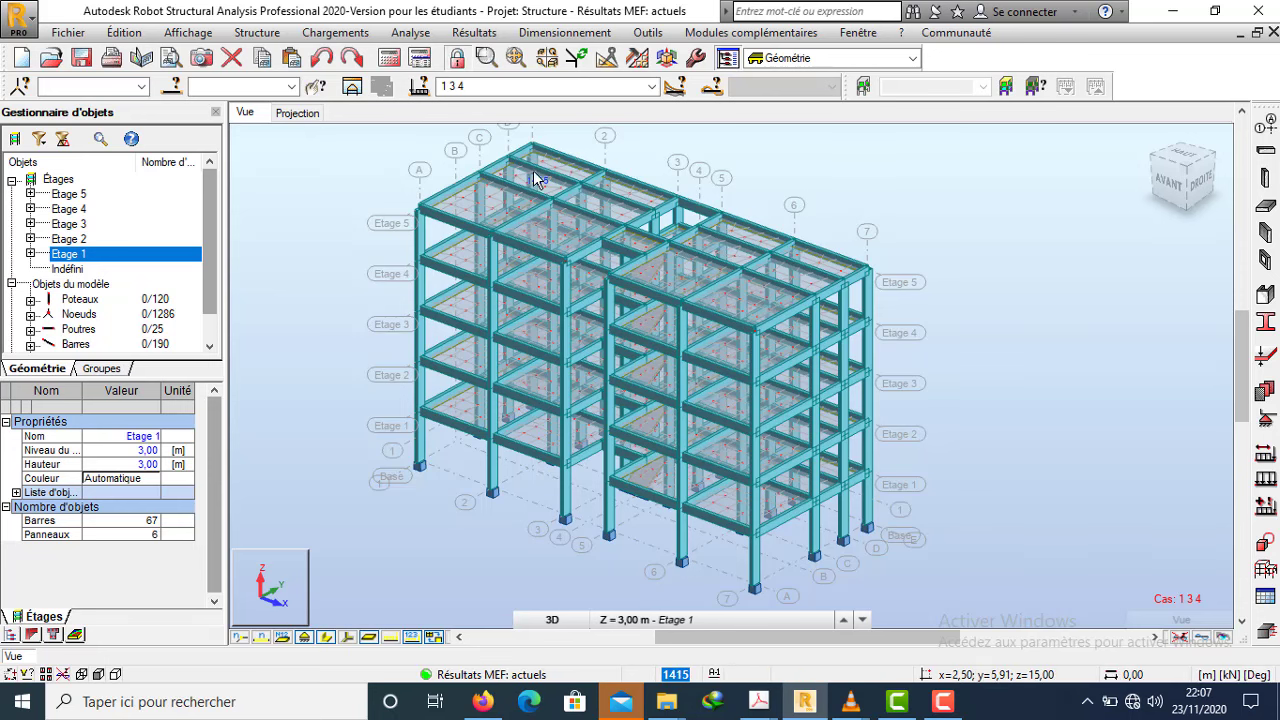
pyautogui.scroll(1, 540, 172)
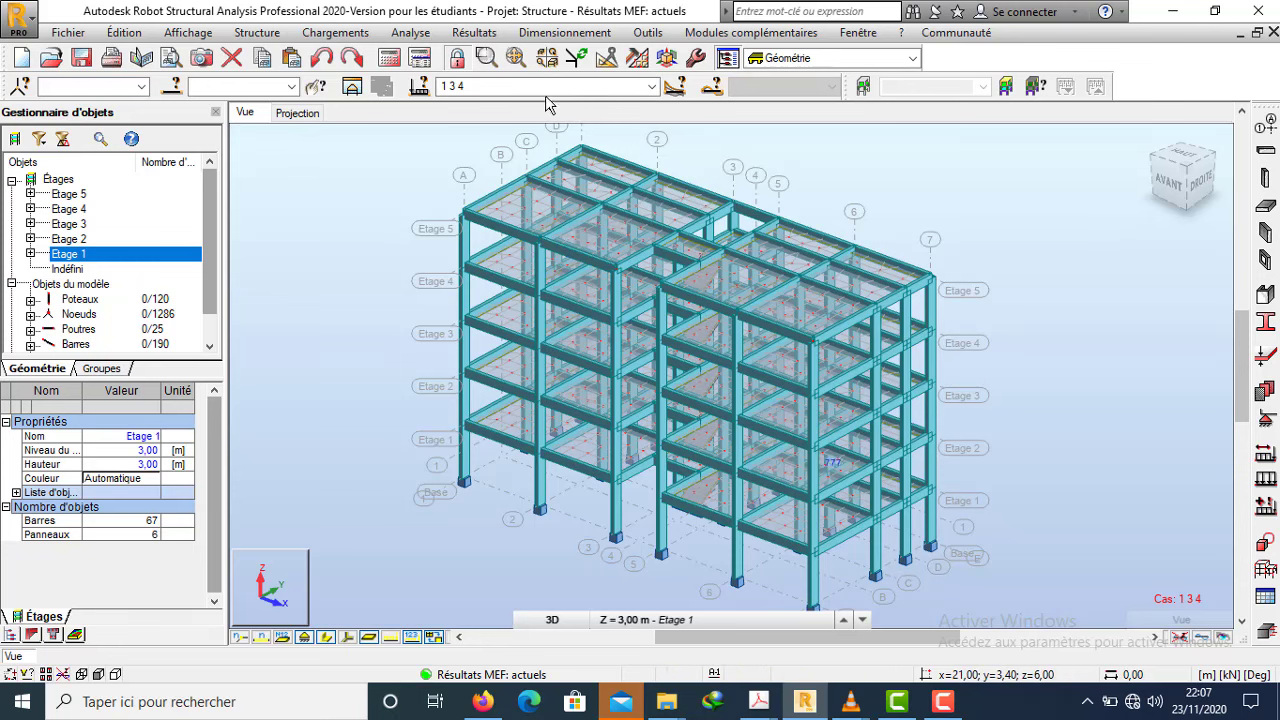
pyautogui.click(478, 33)
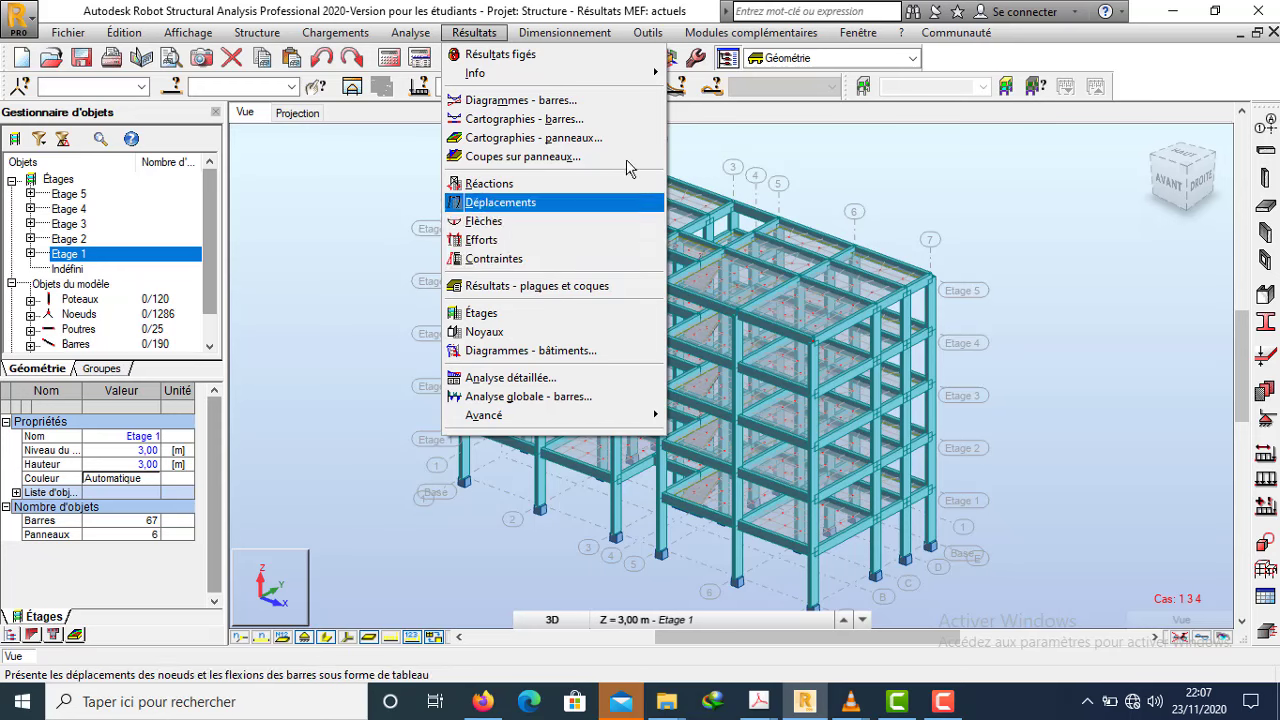
pyautogui.click(474, 32)
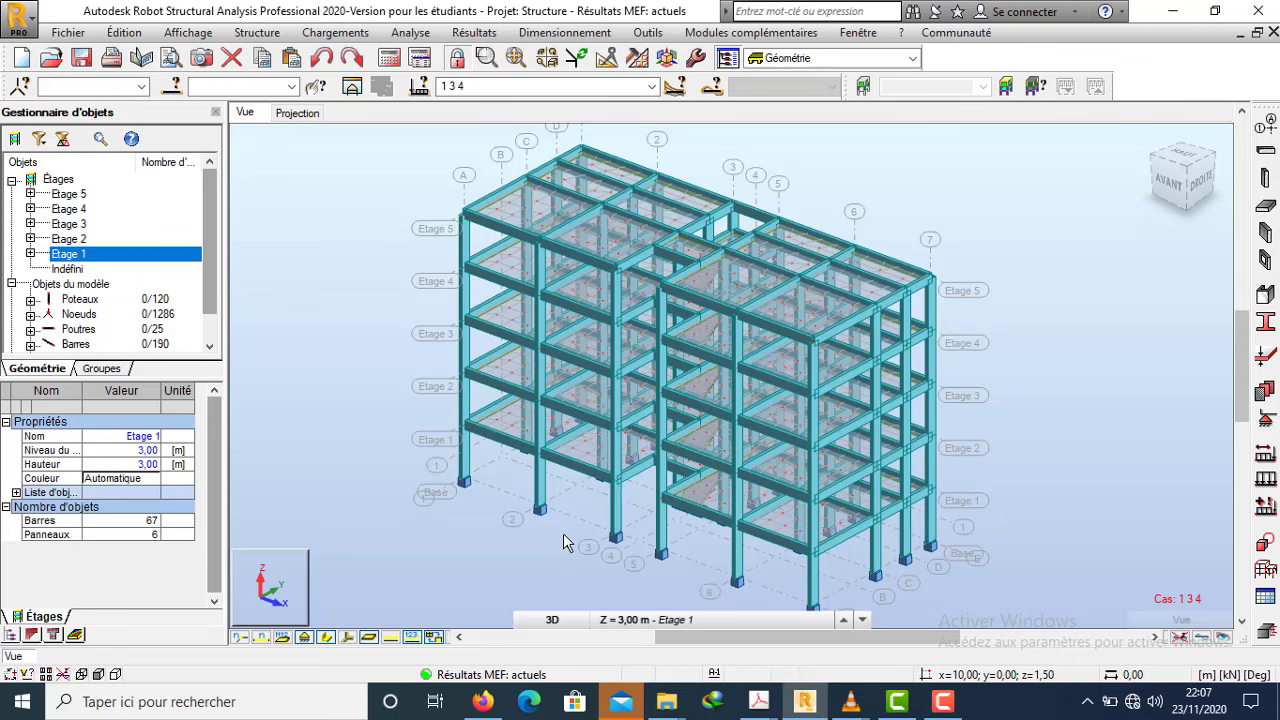
pyautogui.click(475, 33)
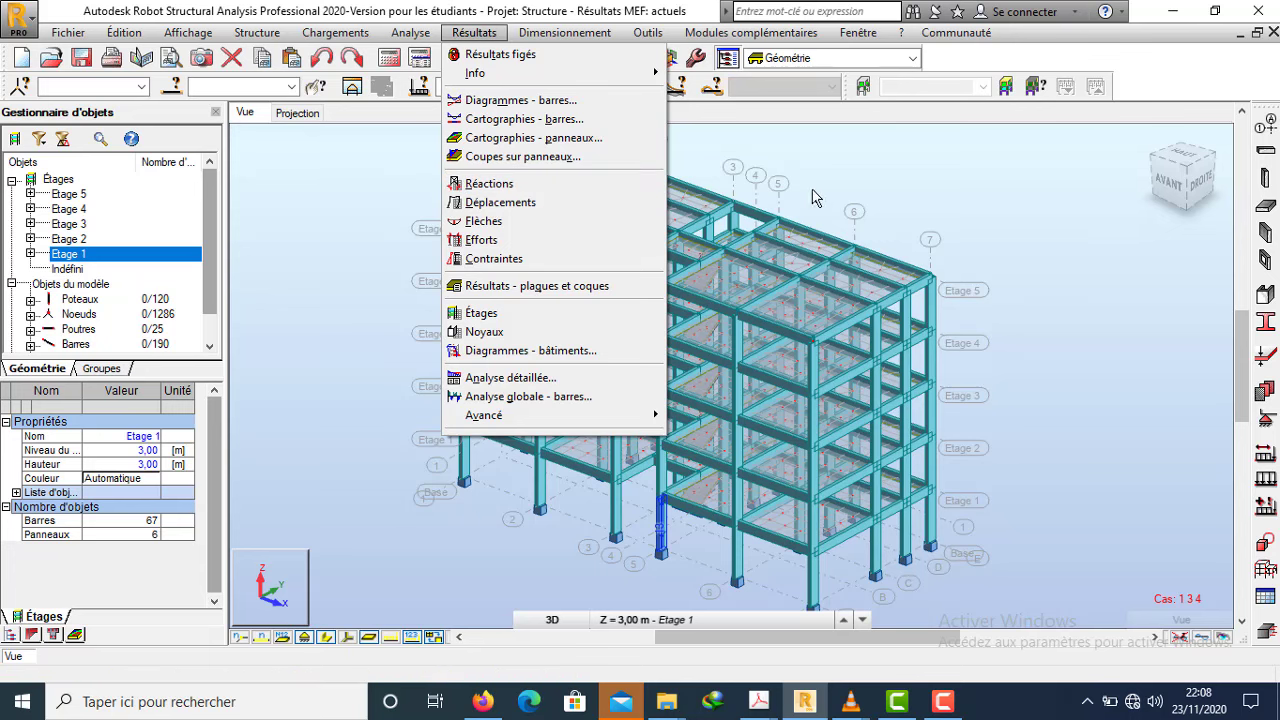
pyautogui.click(792, 156)
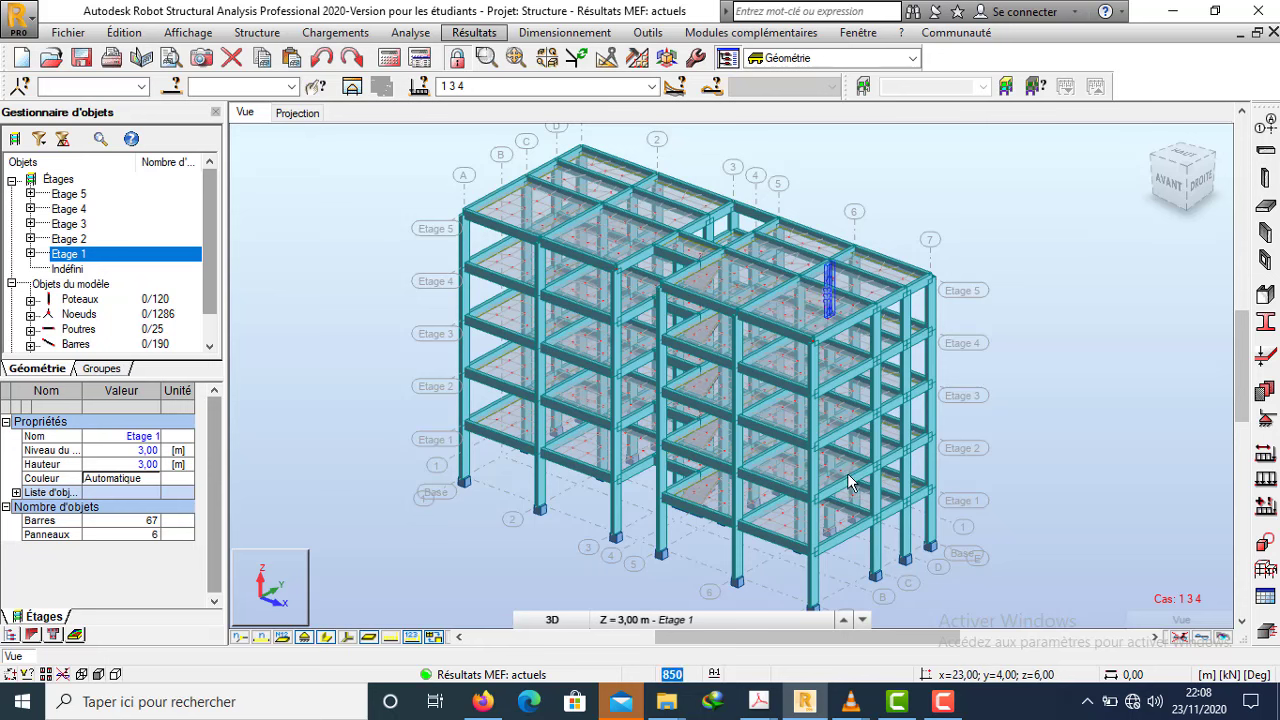
pyautogui.click(945, 701)
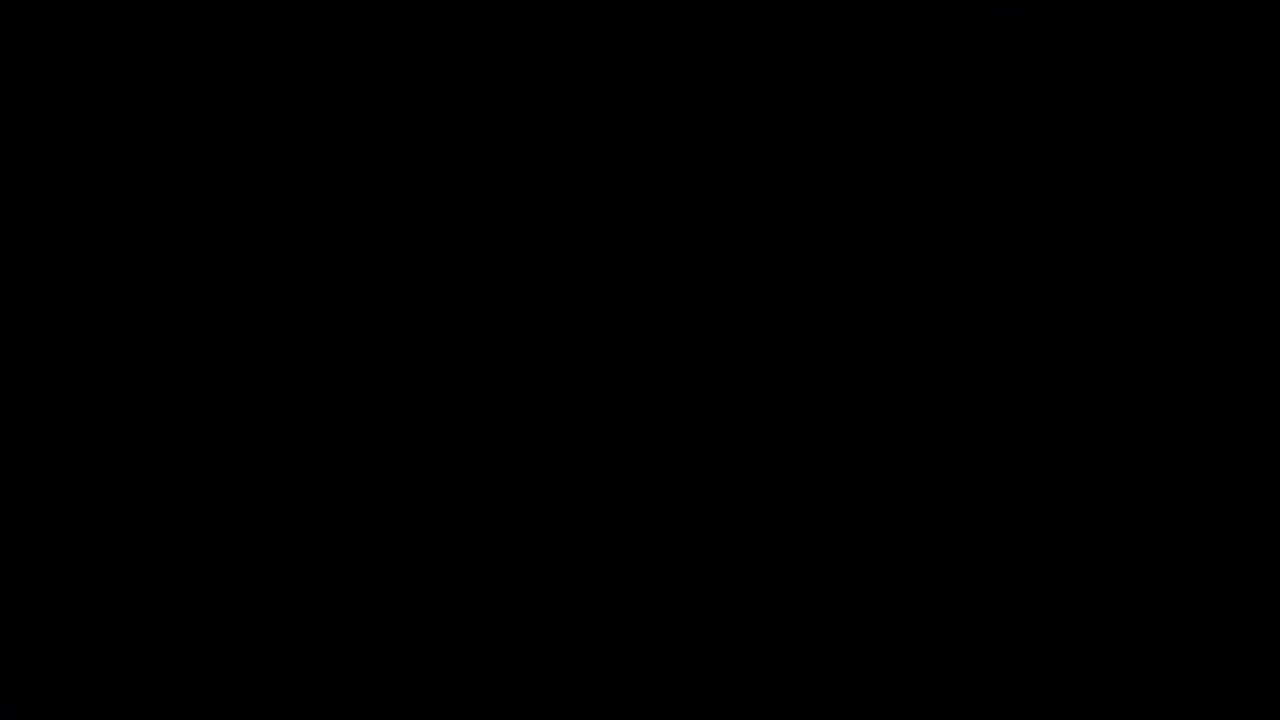